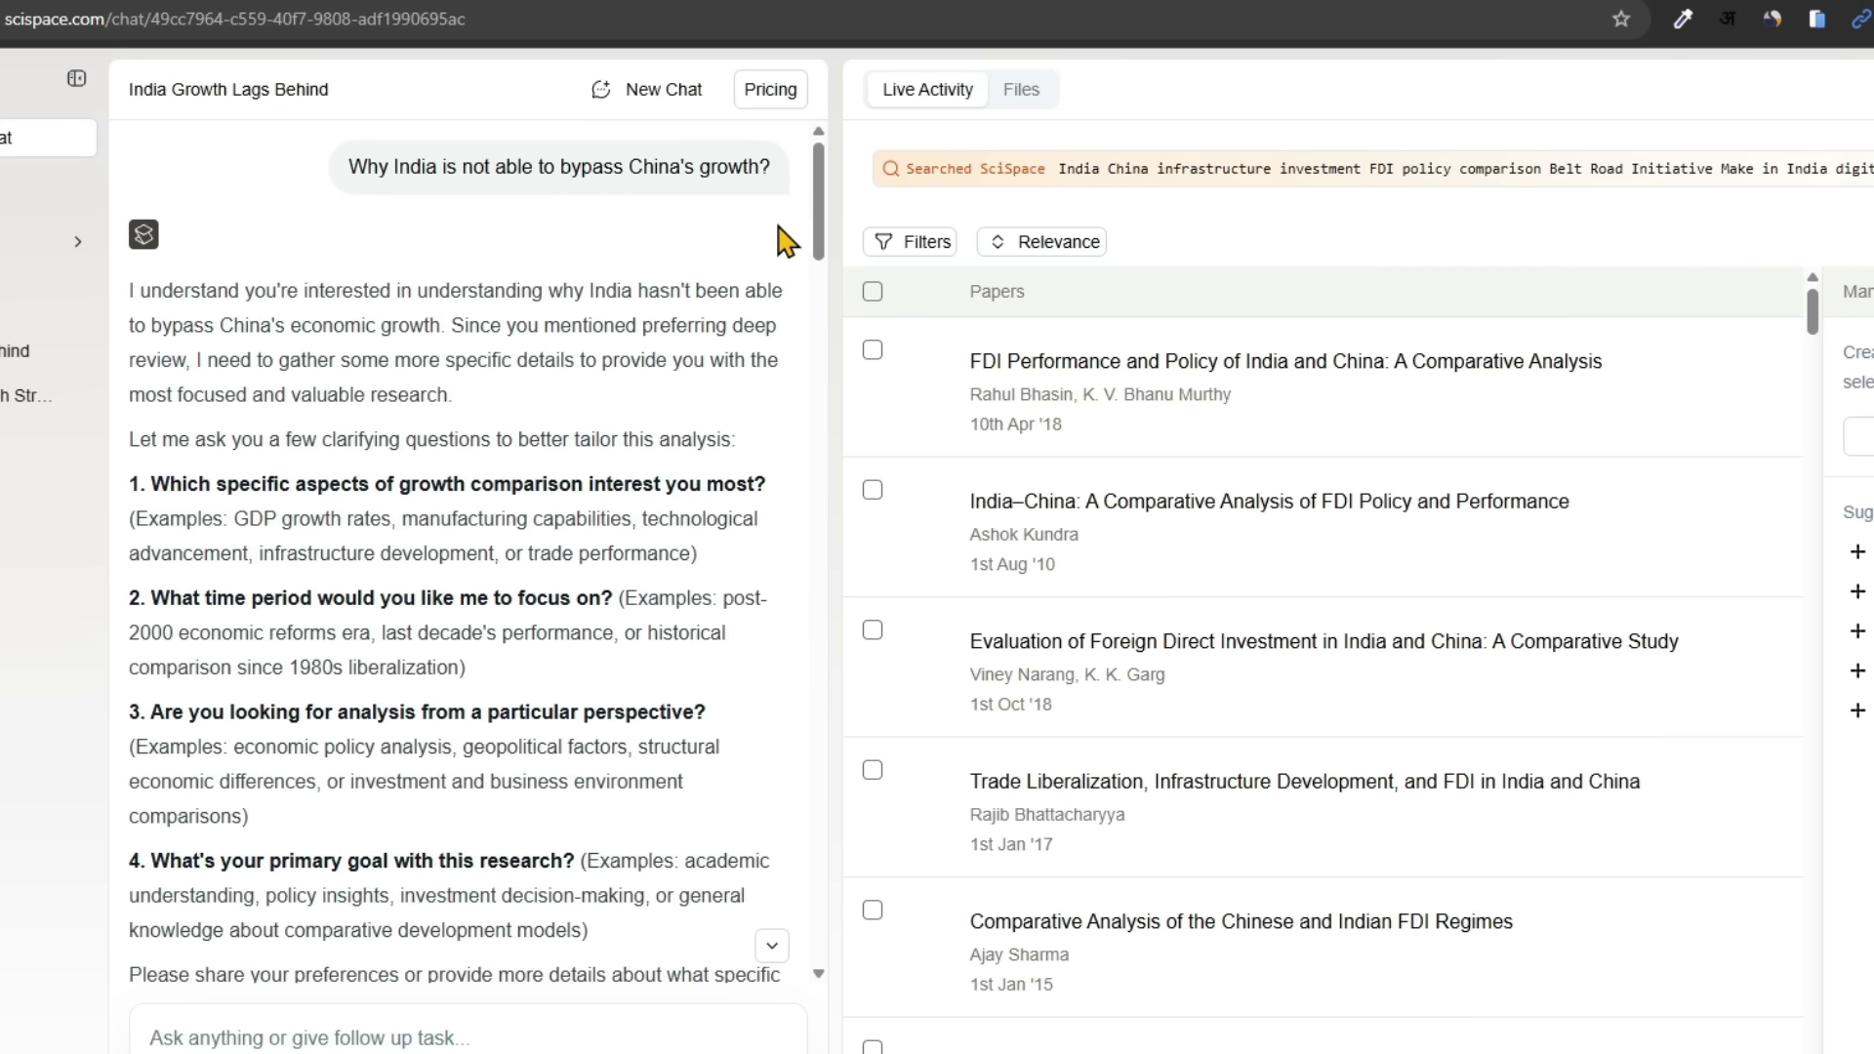
Step: Look through the papers found by the India–China infrastructure investment and FDI policy search
left_click_drag(818, 185, 790, 279)
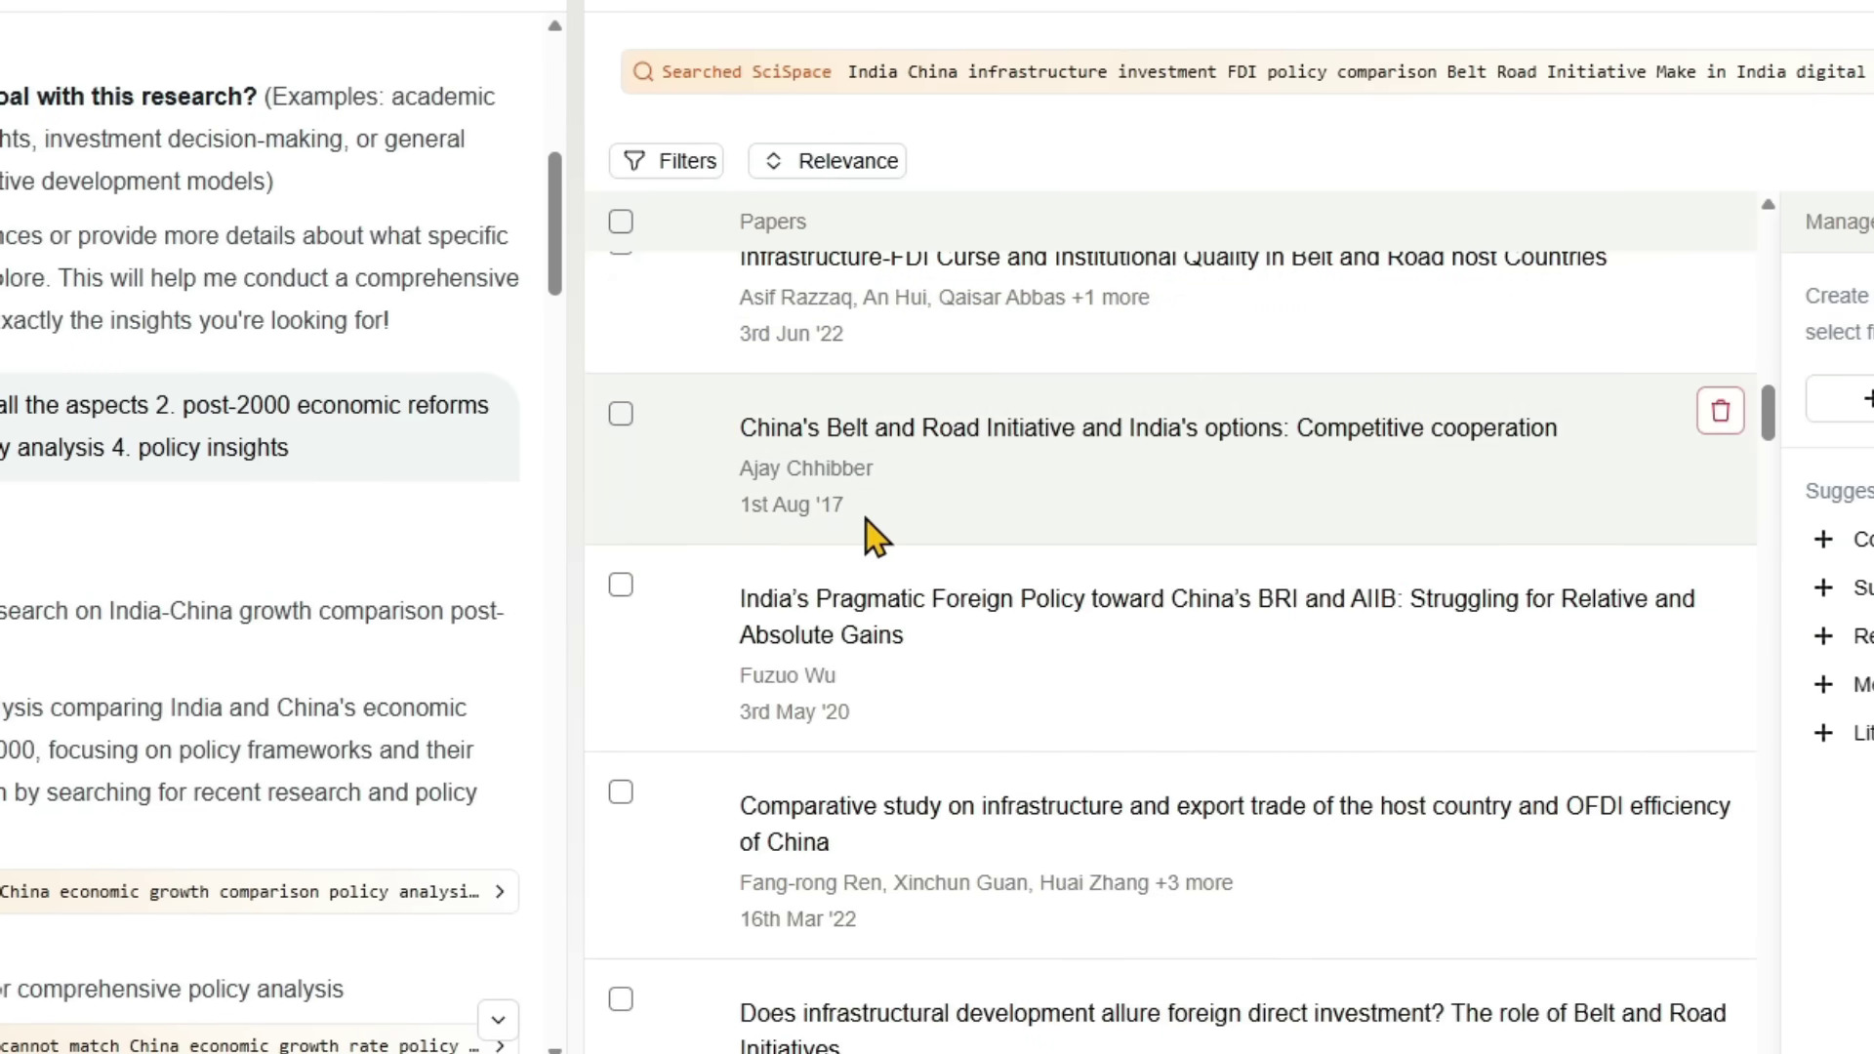
scroll(859, 793, "down", 1)
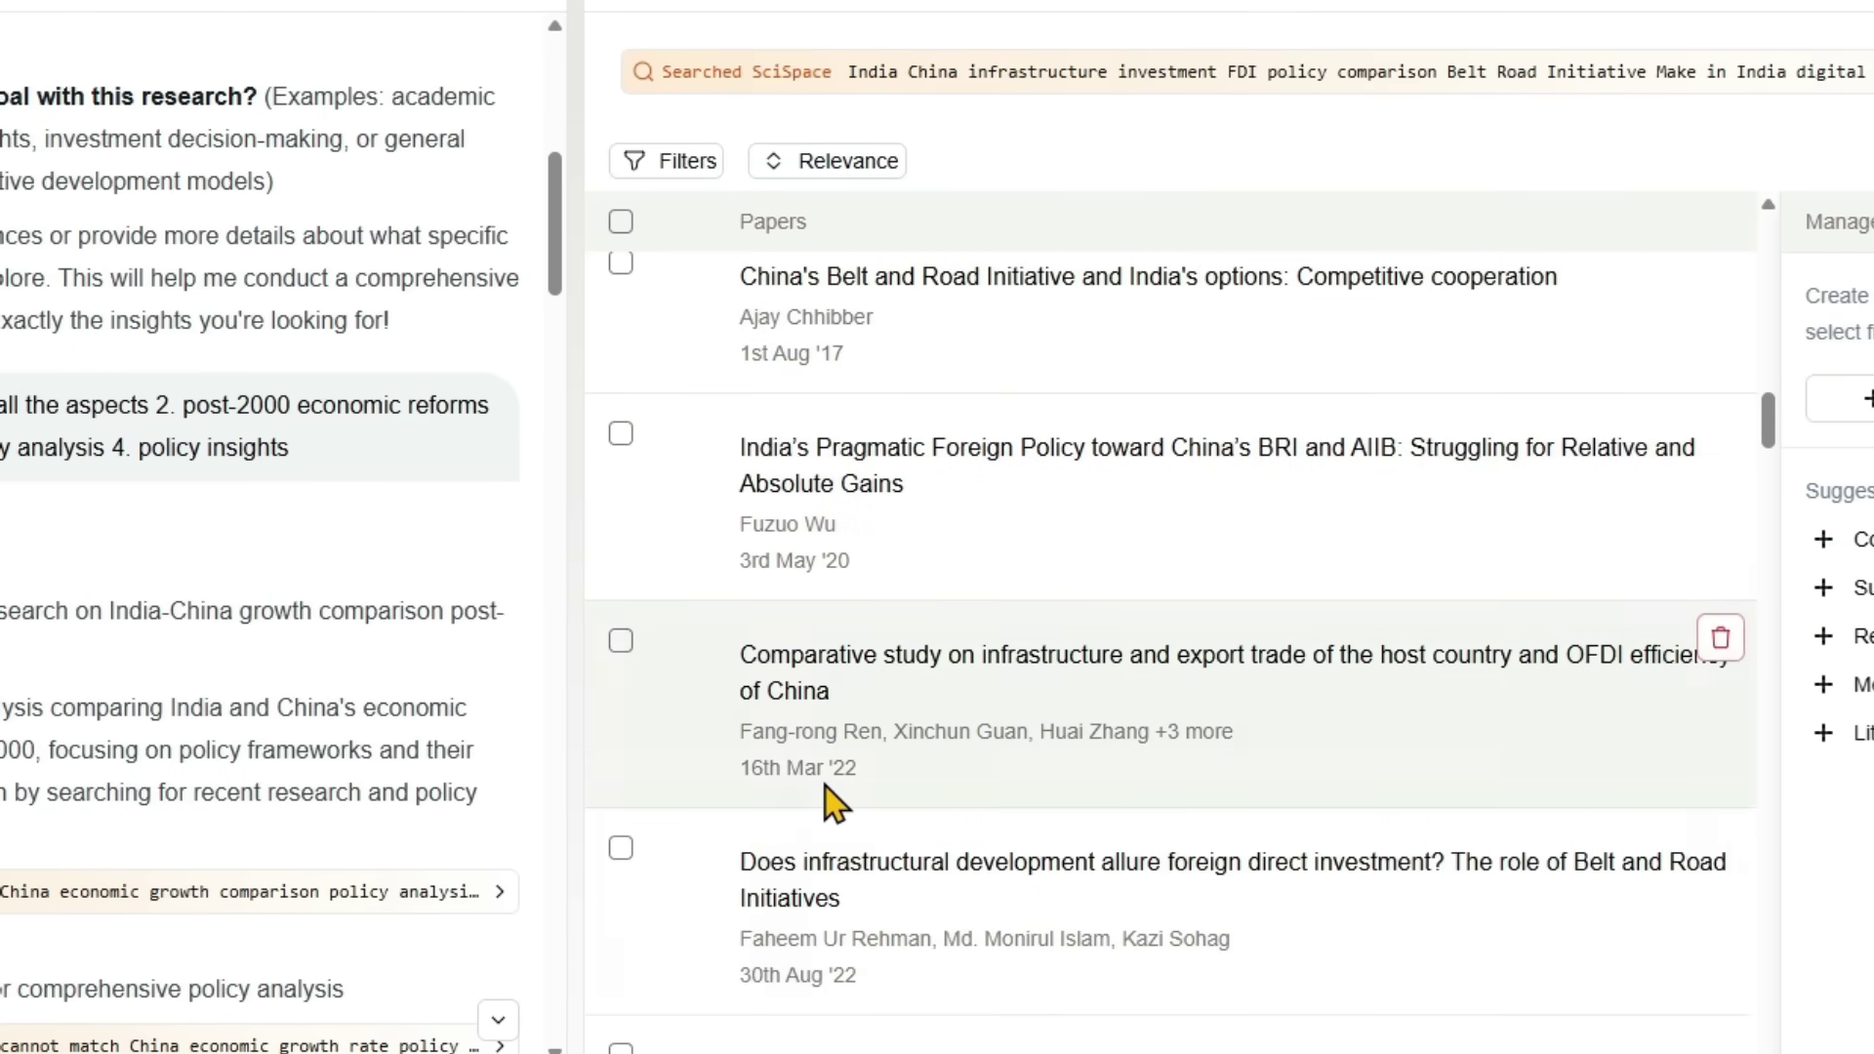
left_click_drag(1768, 422, 1774, 1053)
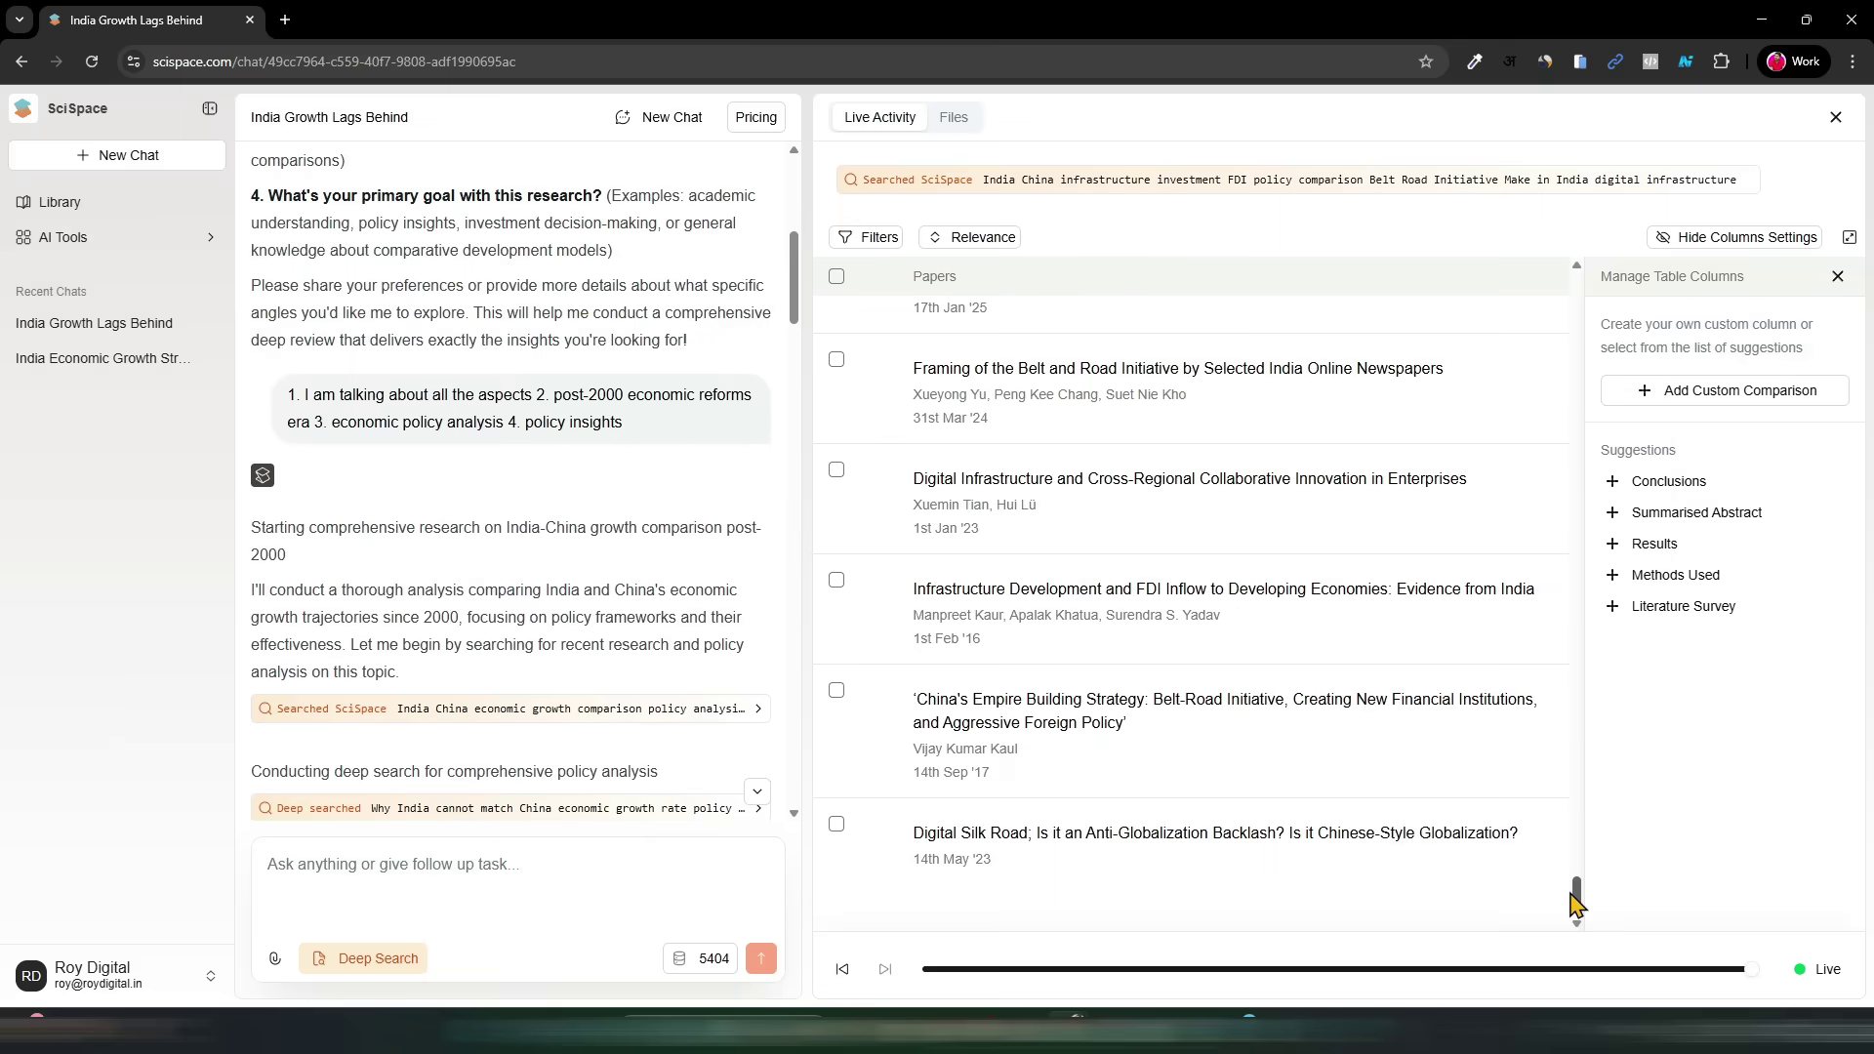
left_click_drag(1572, 892, 1581, 495)
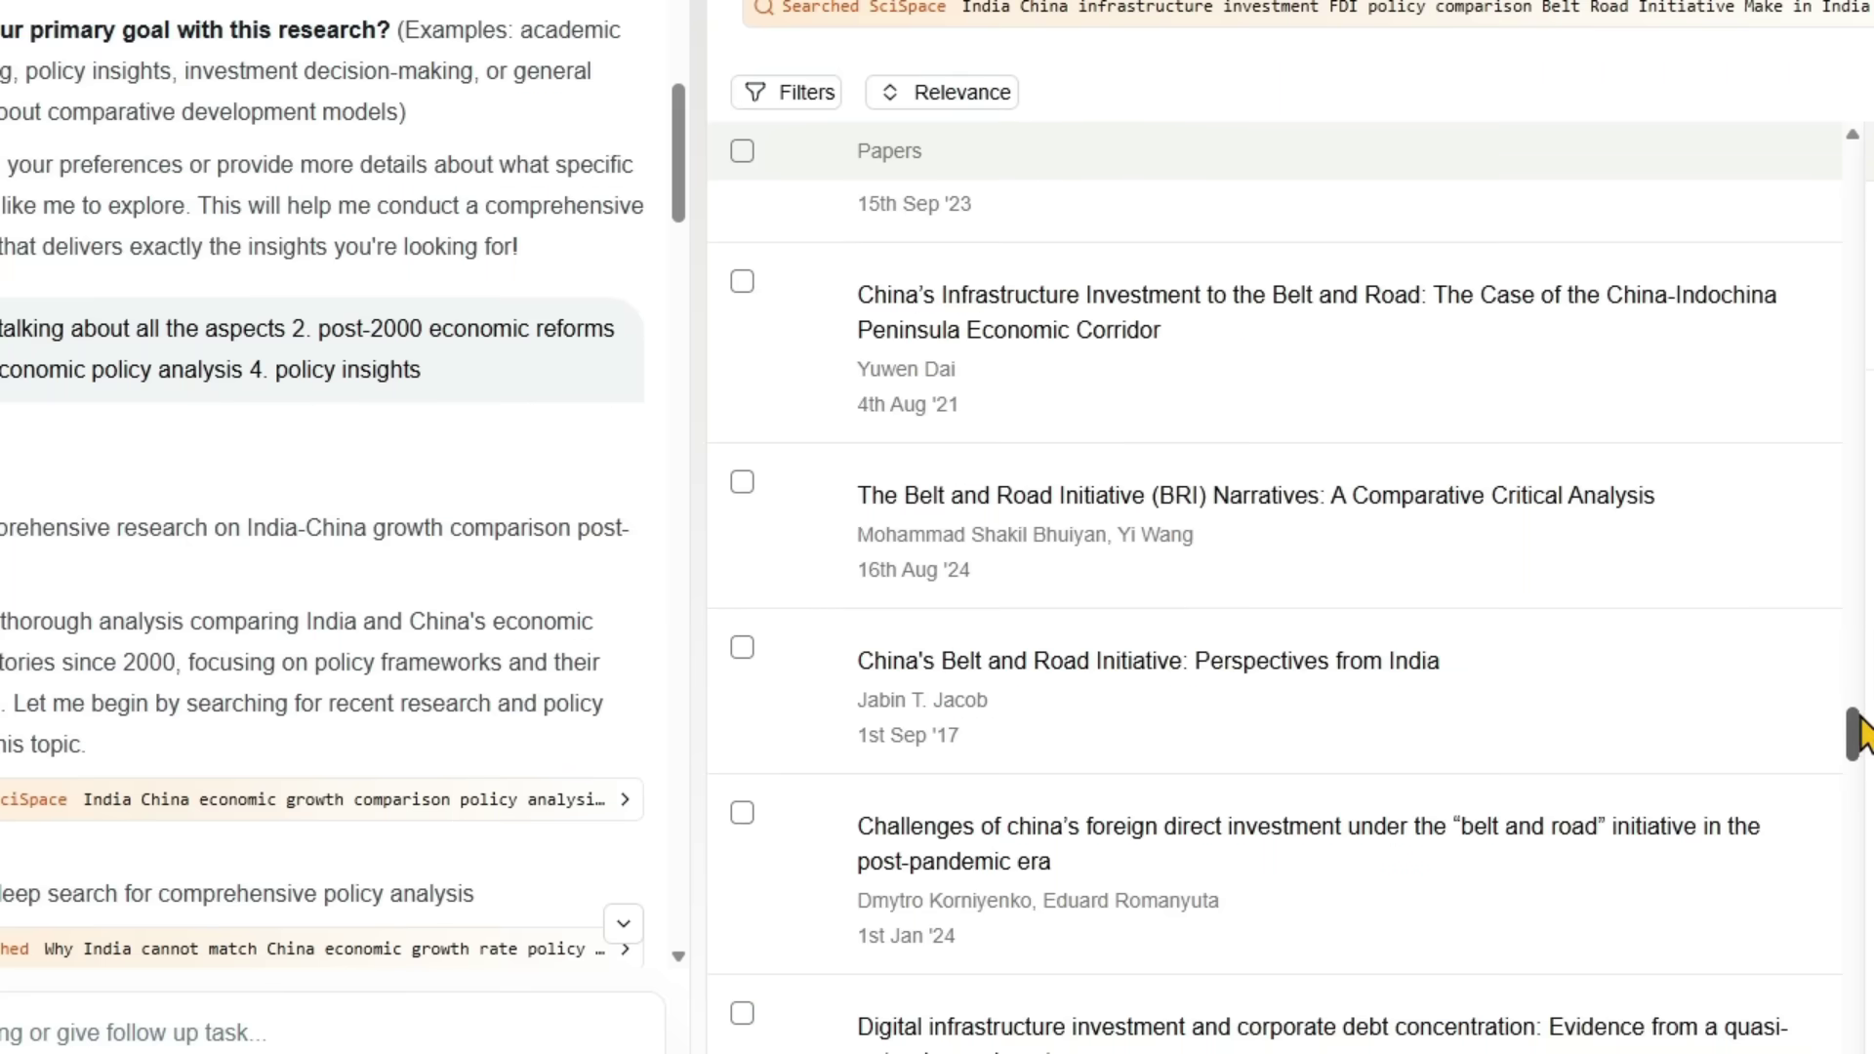
left_click_drag(1864, 478, 1853, 184)
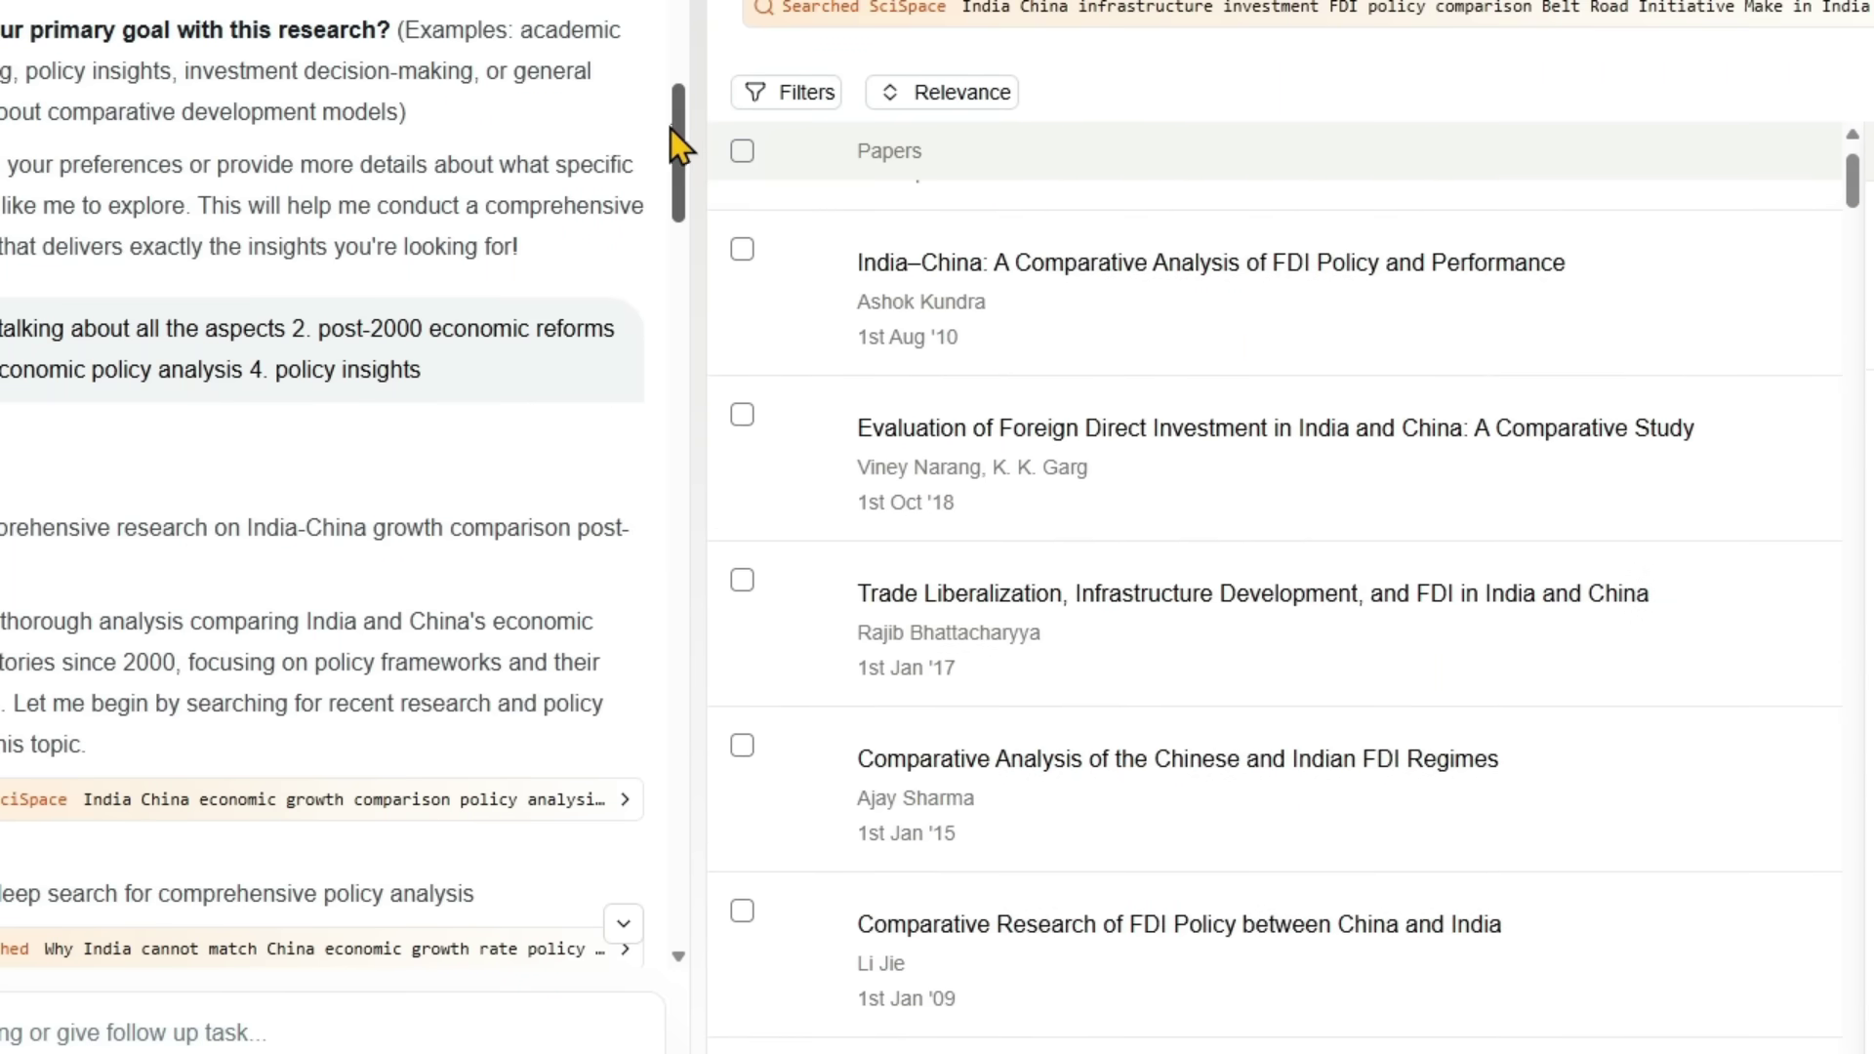
Step: Review the chat's analysis of the key policy and structural factors behind India's growth gap and its policy insights
left_click_drag(675, 141, 667, 519)
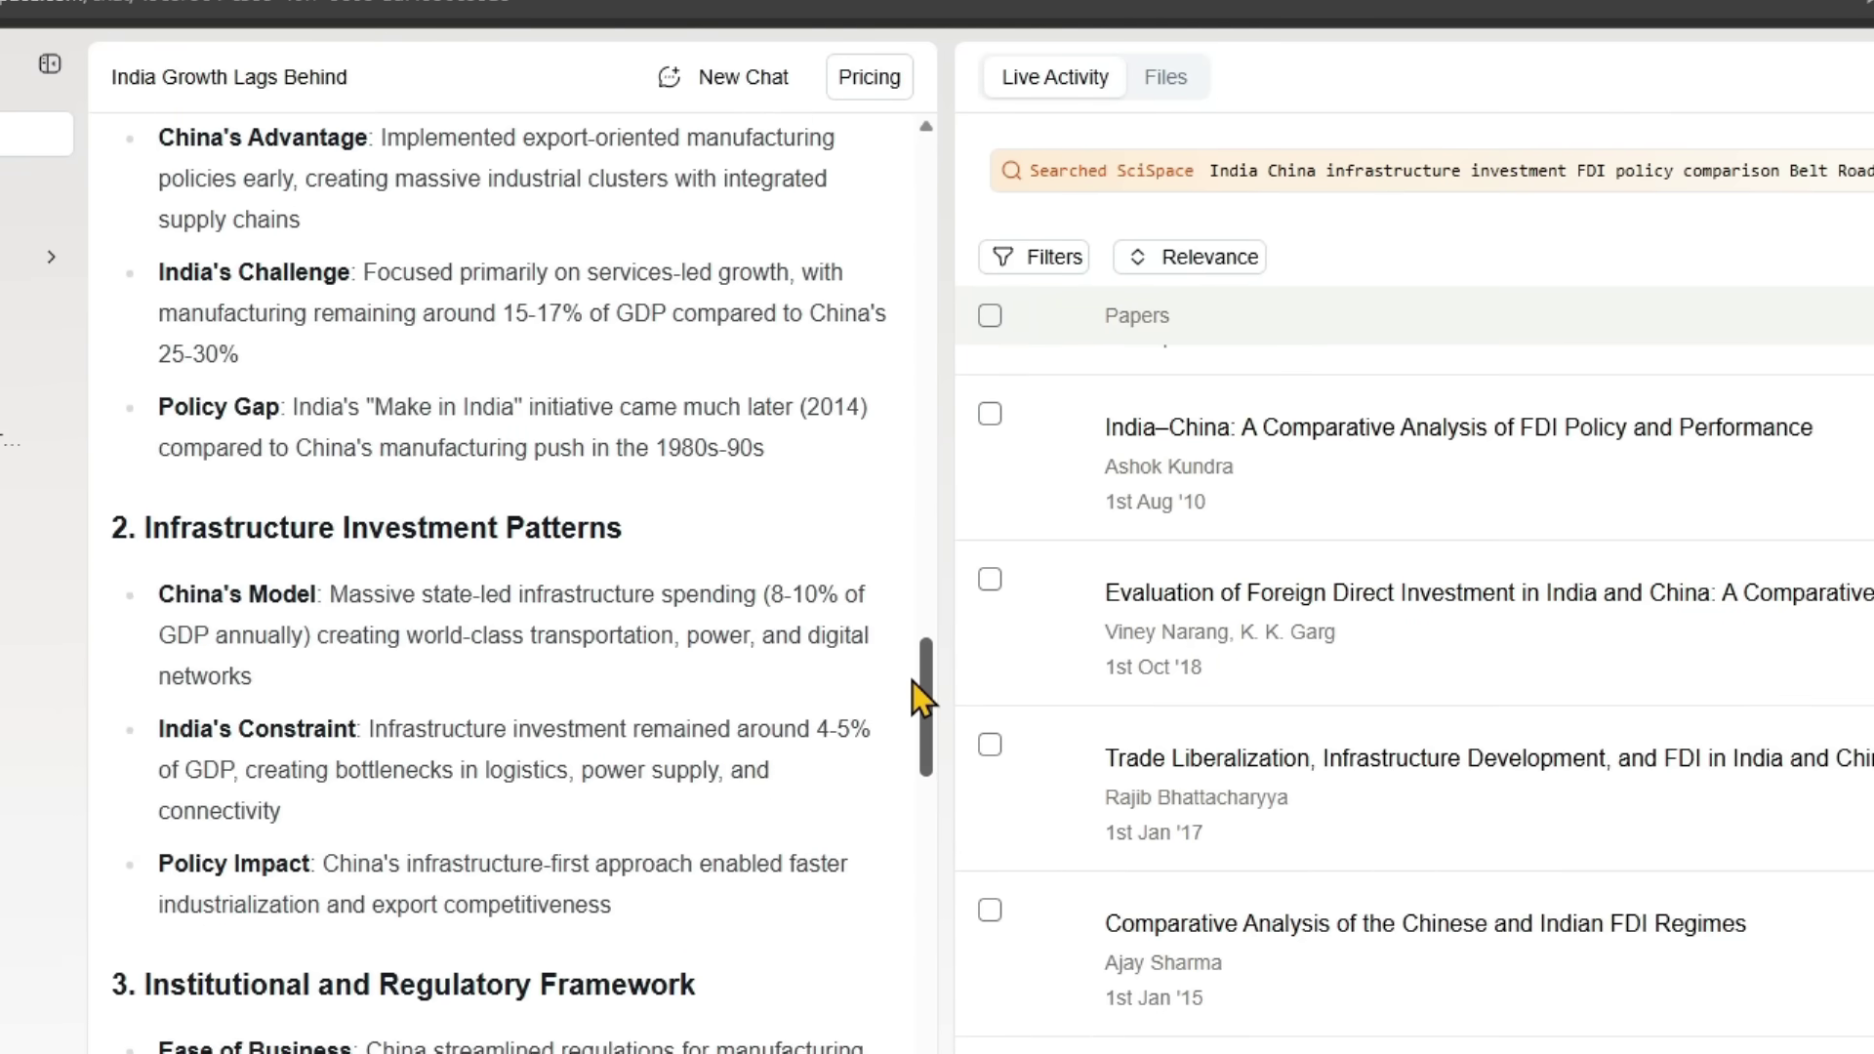
left_click_drag(912, 680, 919, 624)
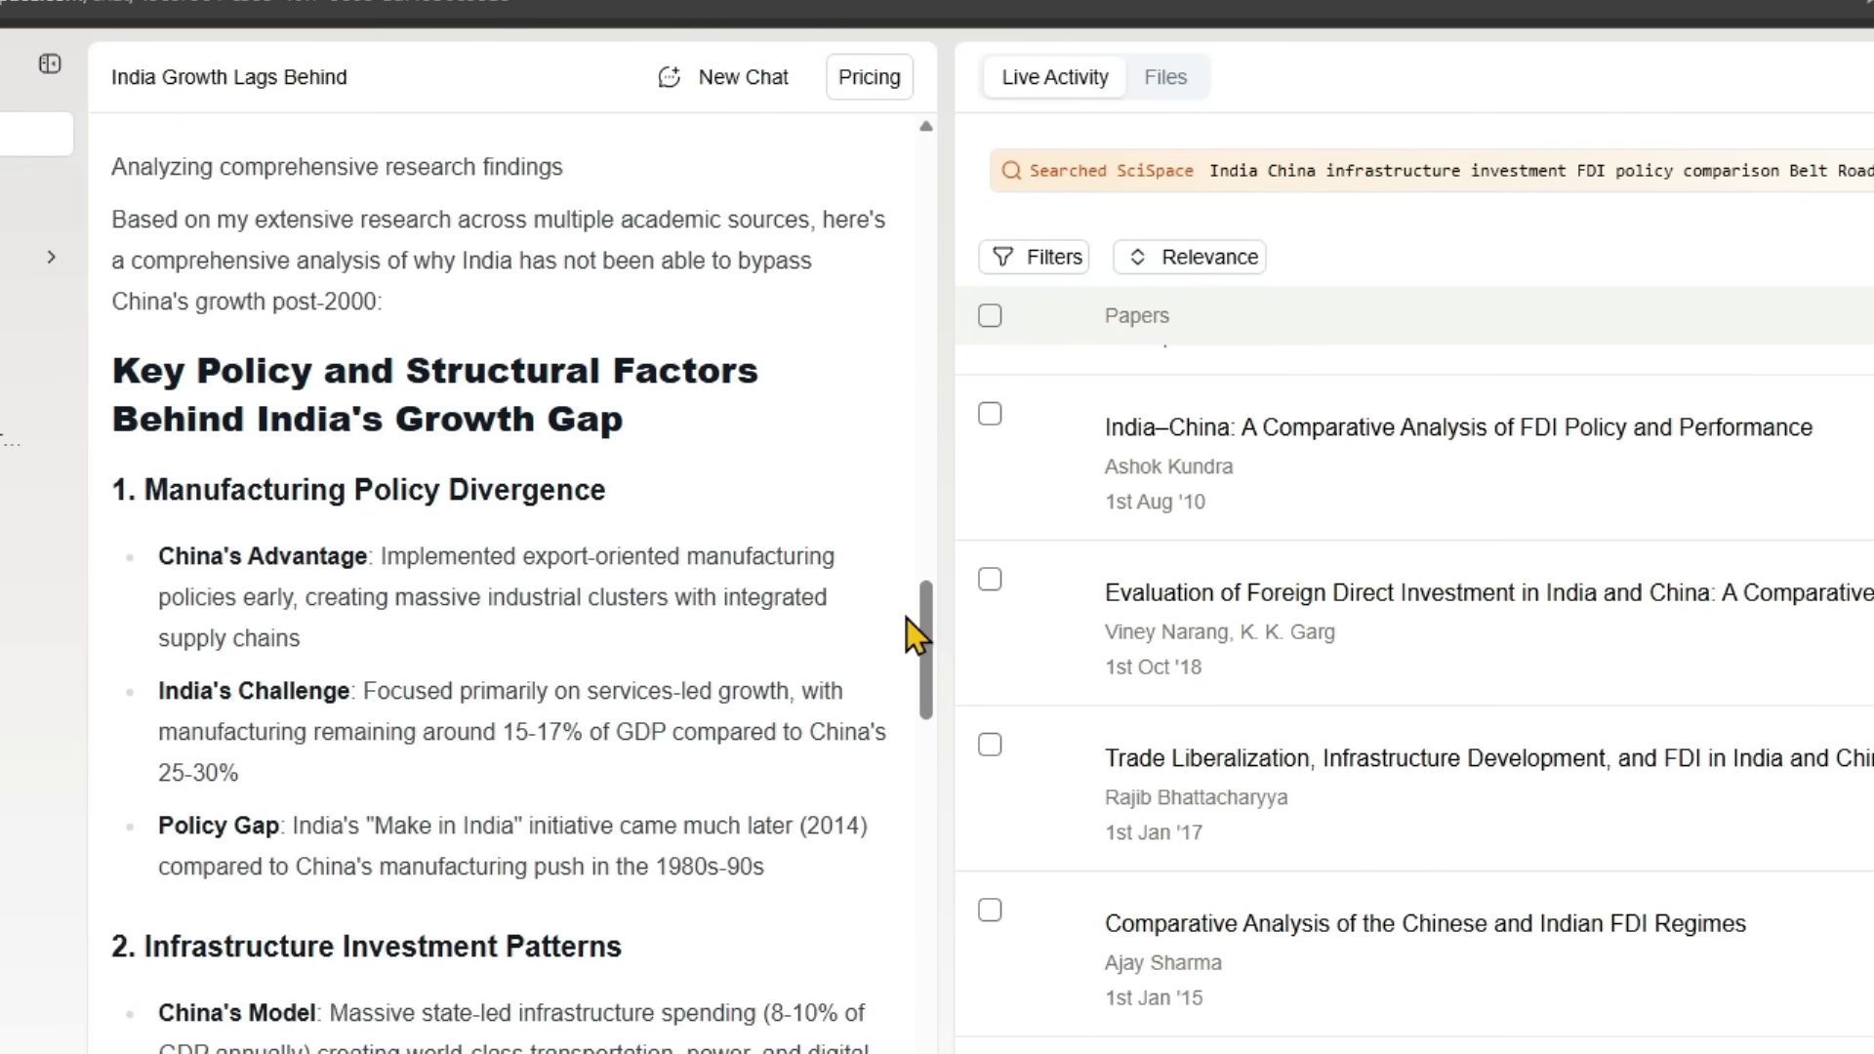
left_click_drag(930, 651, 930, 854)
scroll(197, 340, "up", 2)
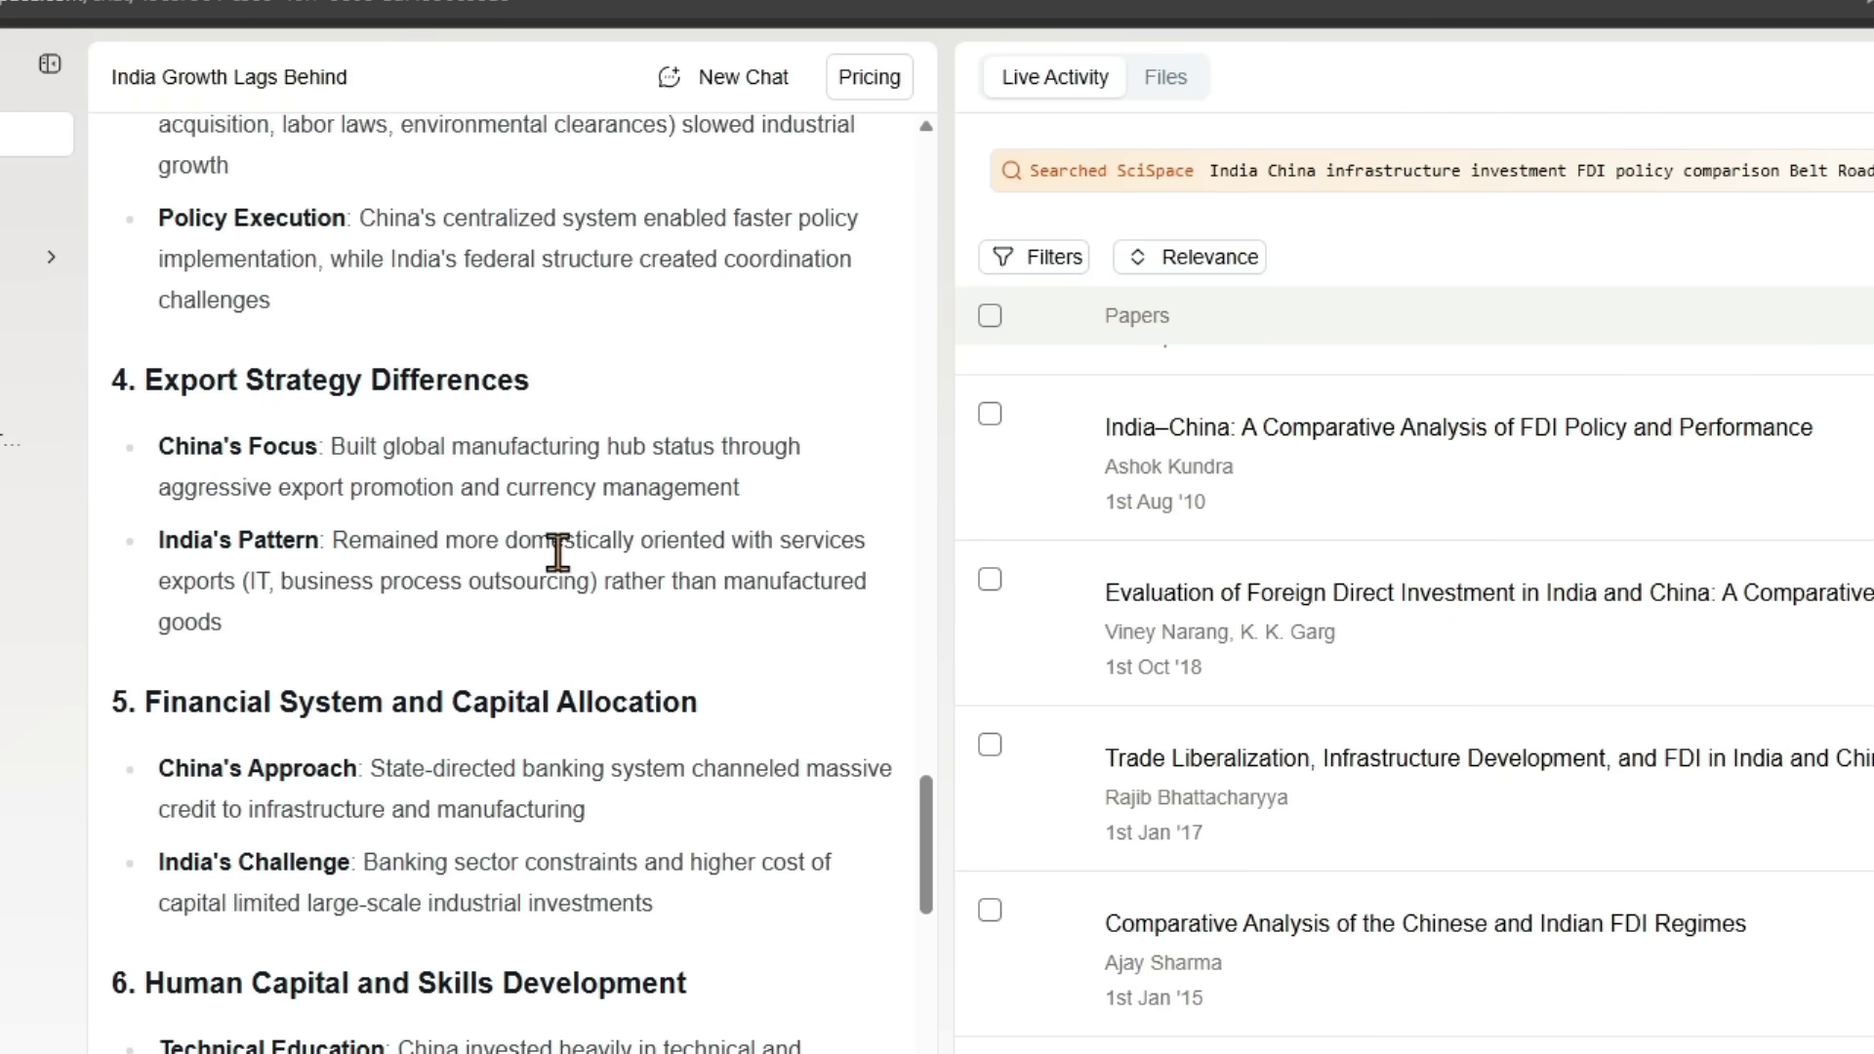
left_click_drag(931, 824, 935, 913)
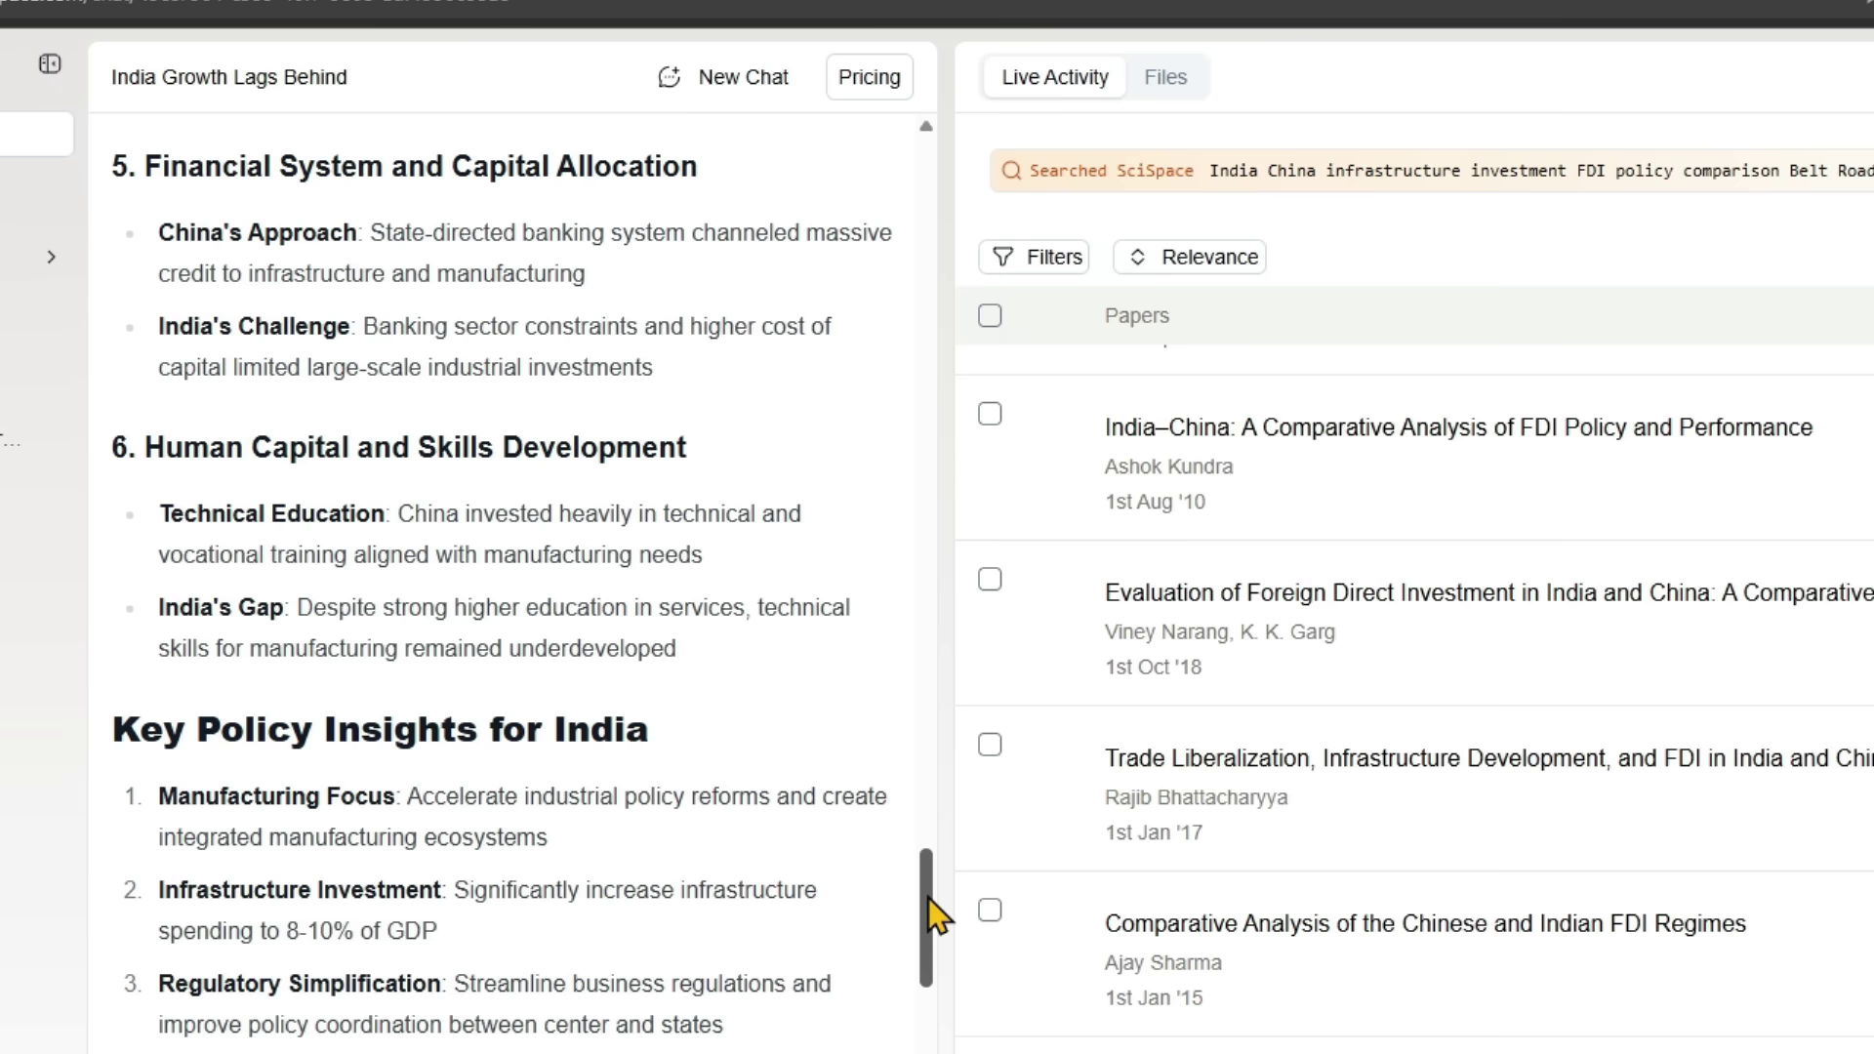
left_click_drag(929, 896, 934, 646)
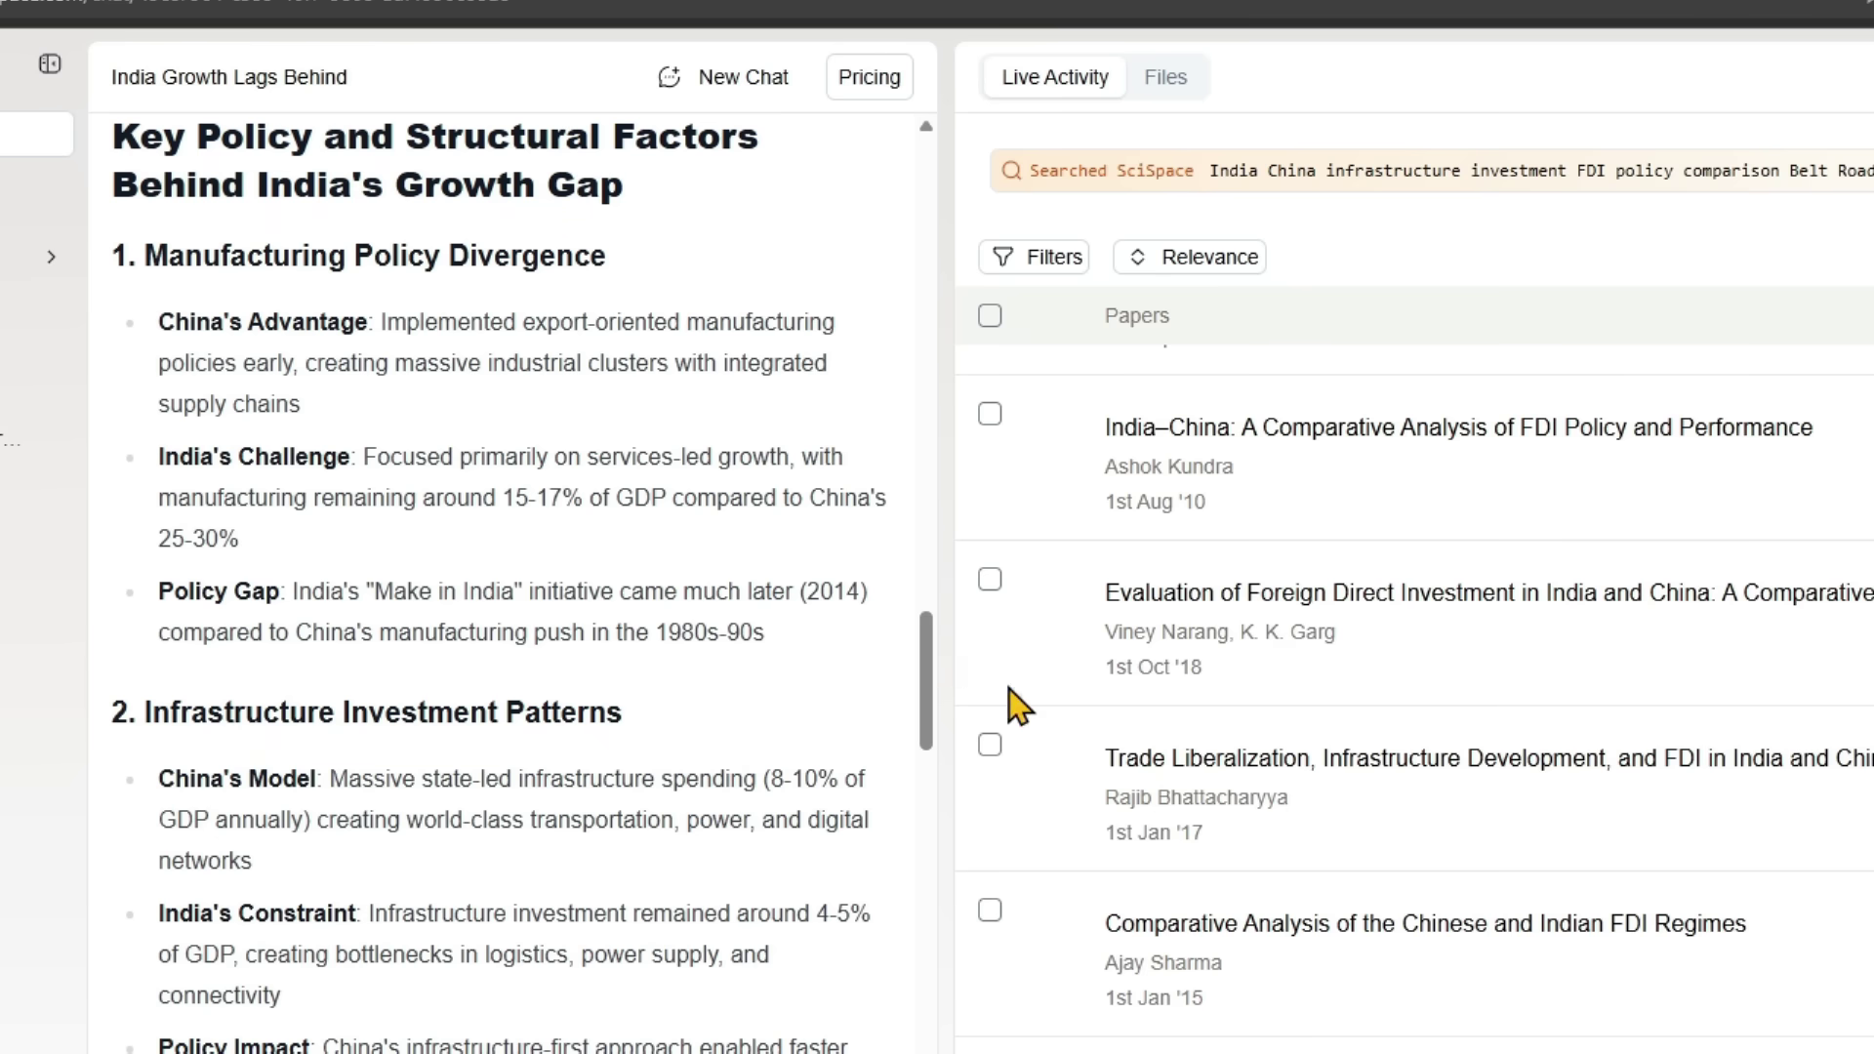
Step: Open the 2012 paper "Infrastructure Development in India" from the search results
scroll(1465, 439, "up", 2)
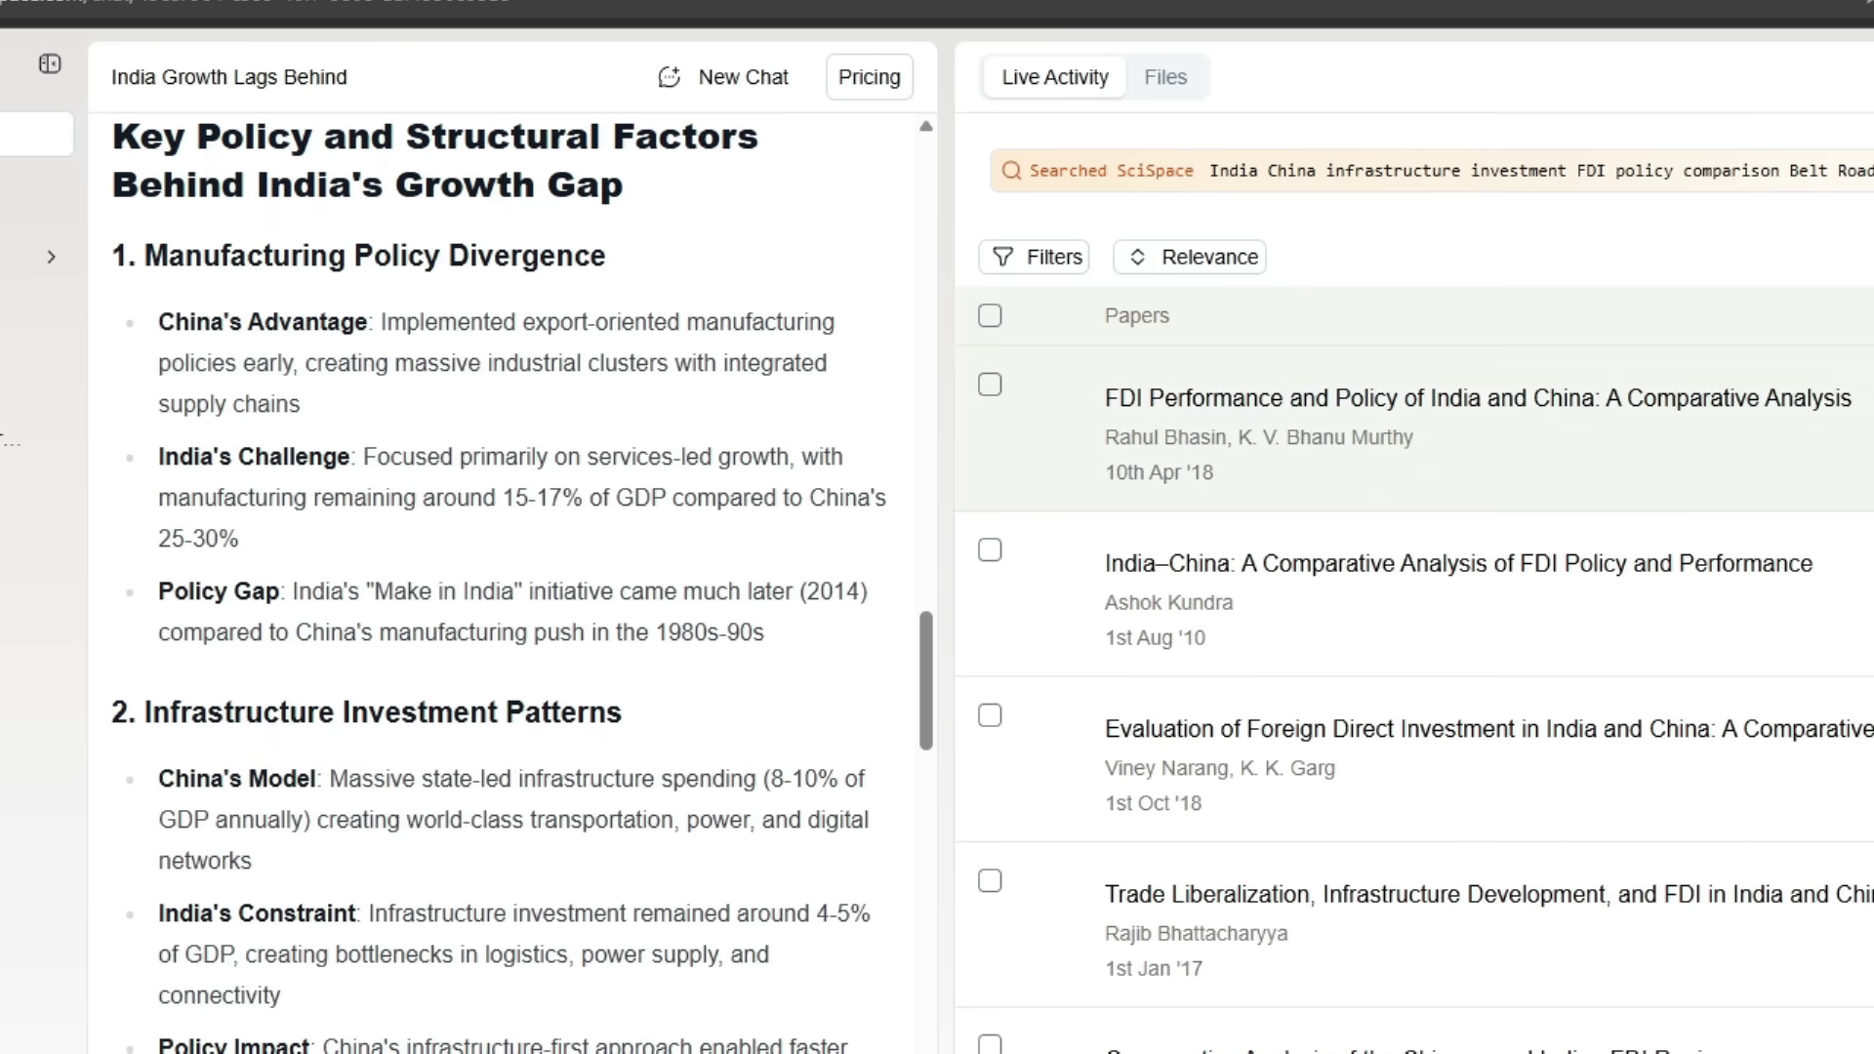
scroll(1470, 678, "down", 5)
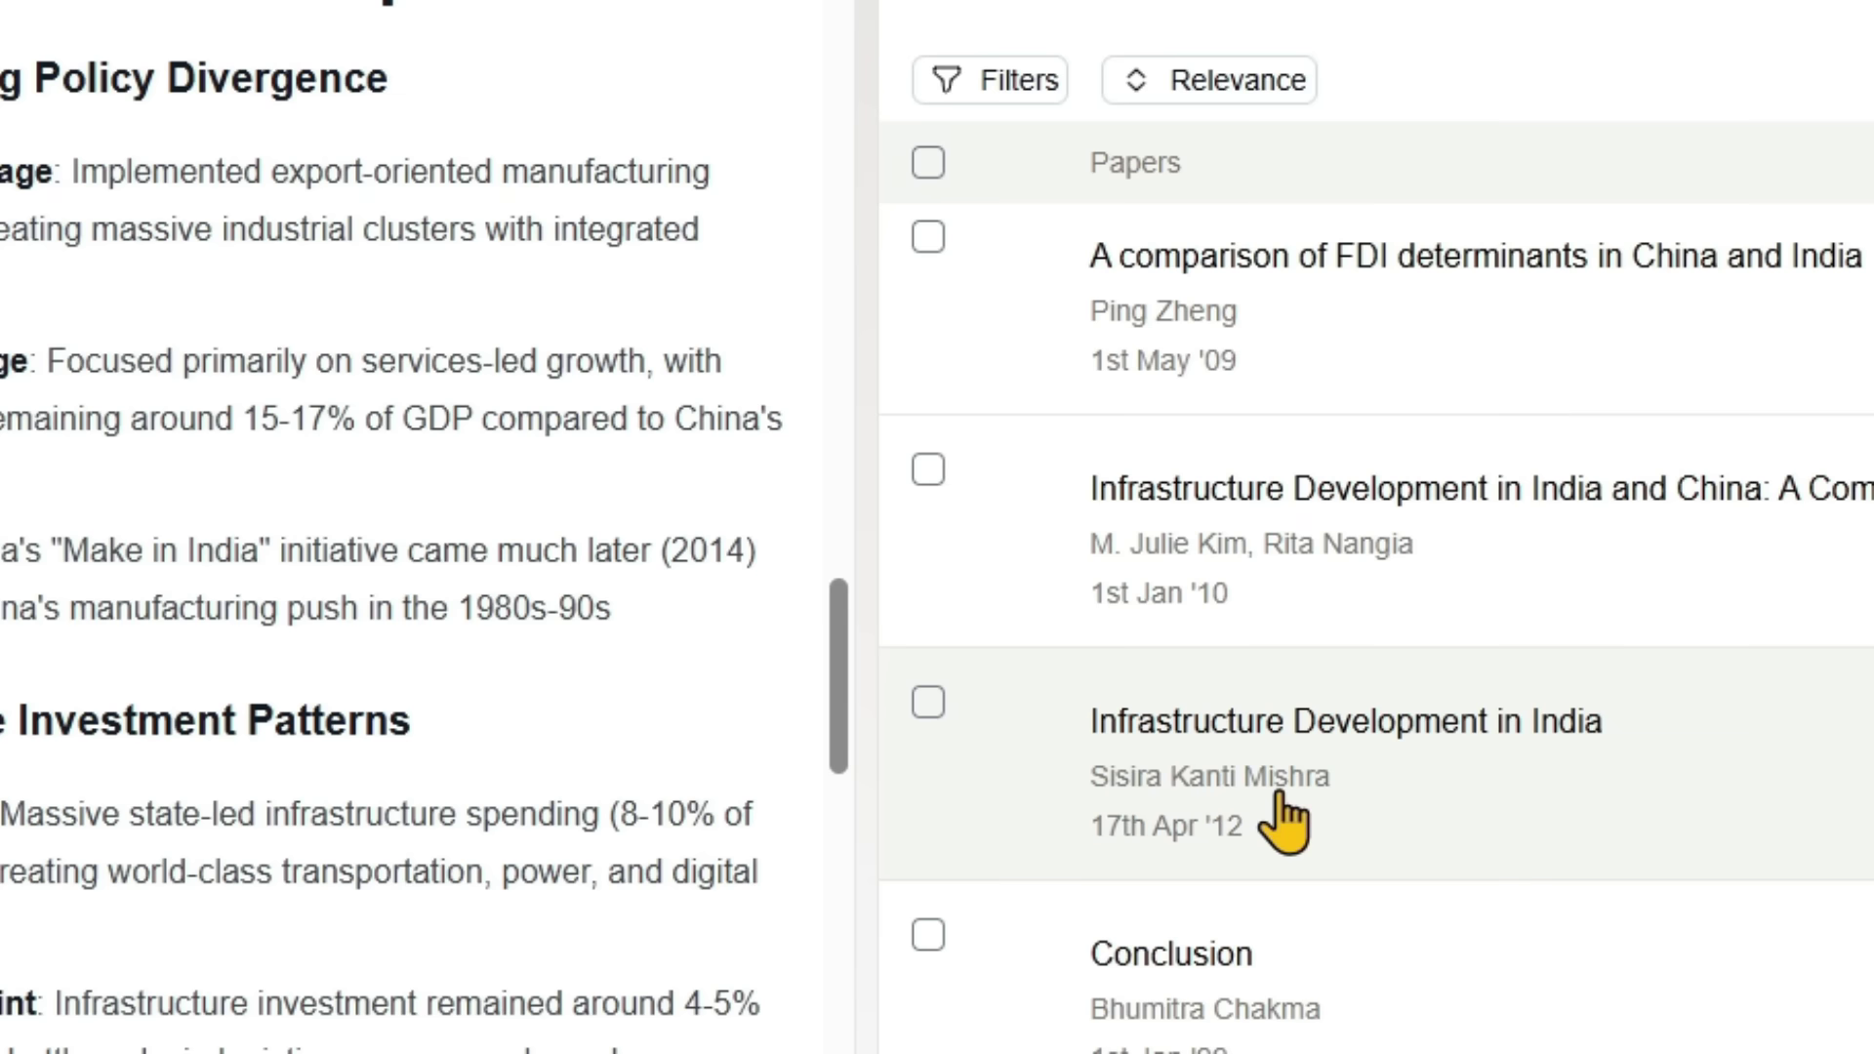
left_click(1302, 721)
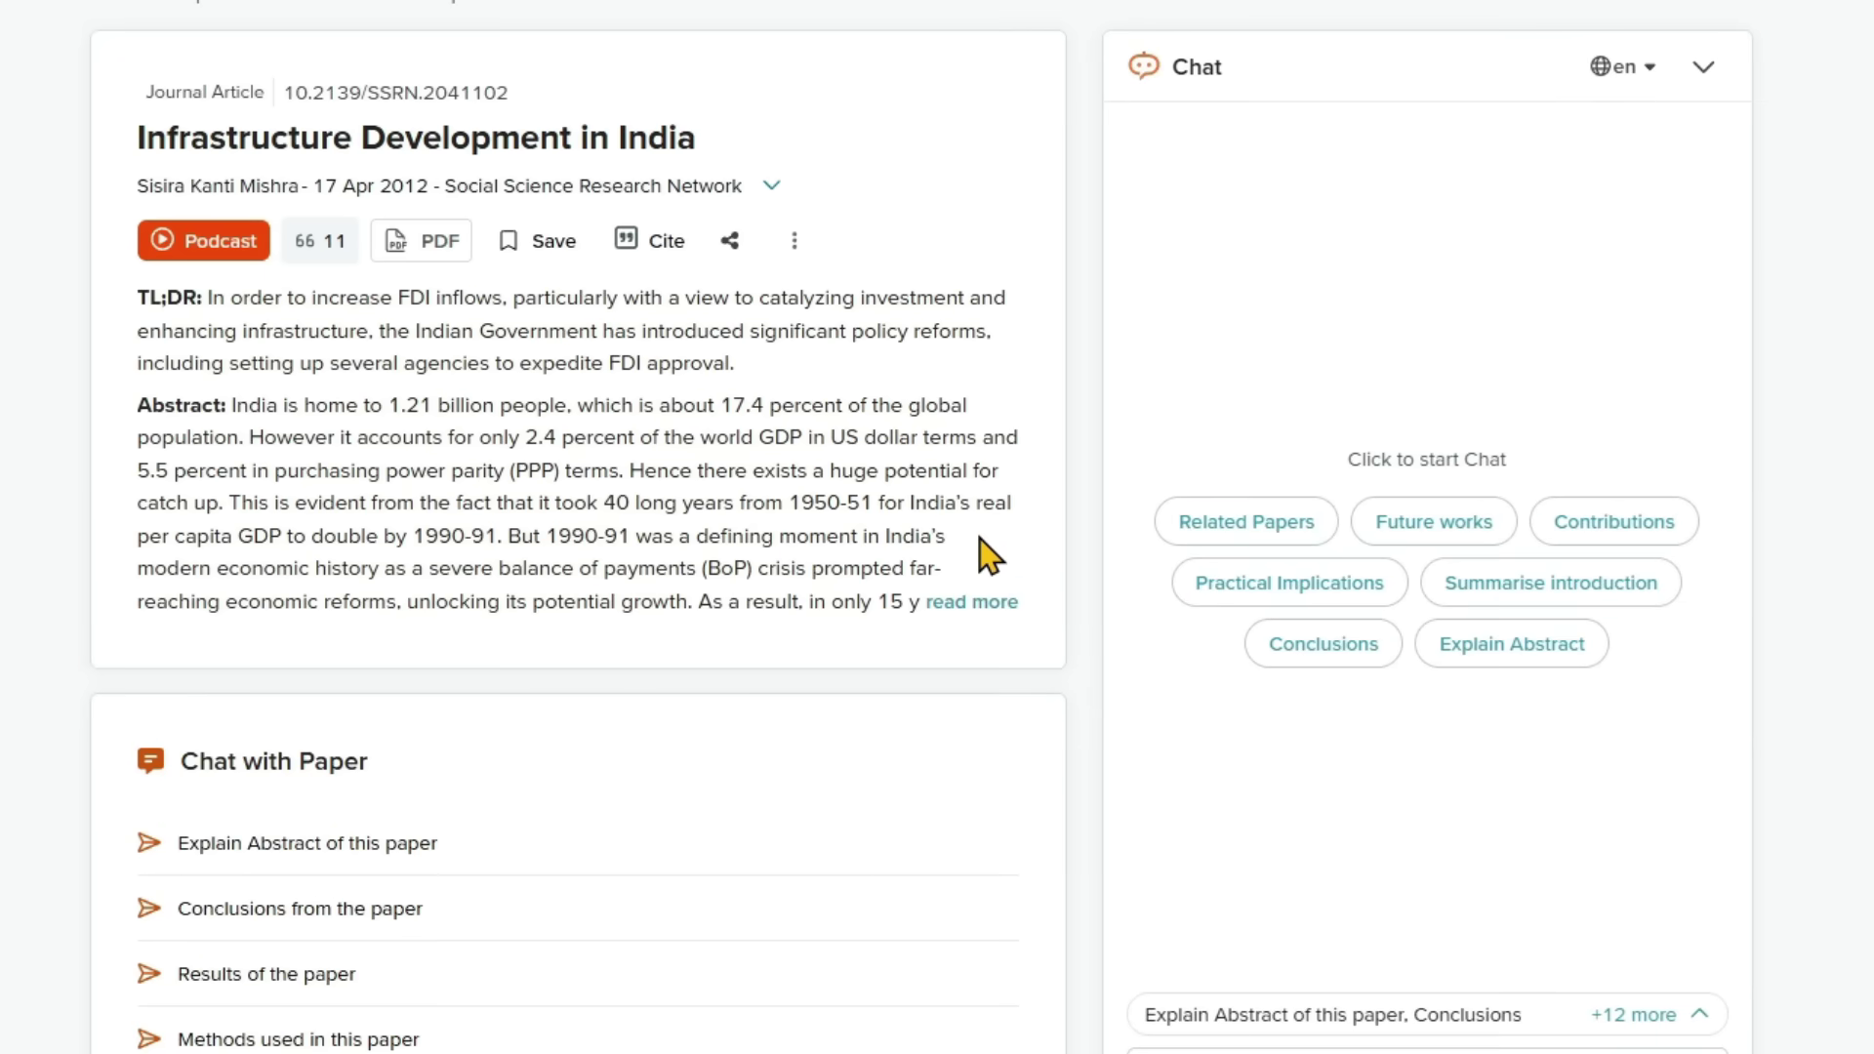
Step: Examine the paper's summary, abstract, suggested chat questions, podcast option and list of citing papers
scroll(1053, 482, "down", 20)
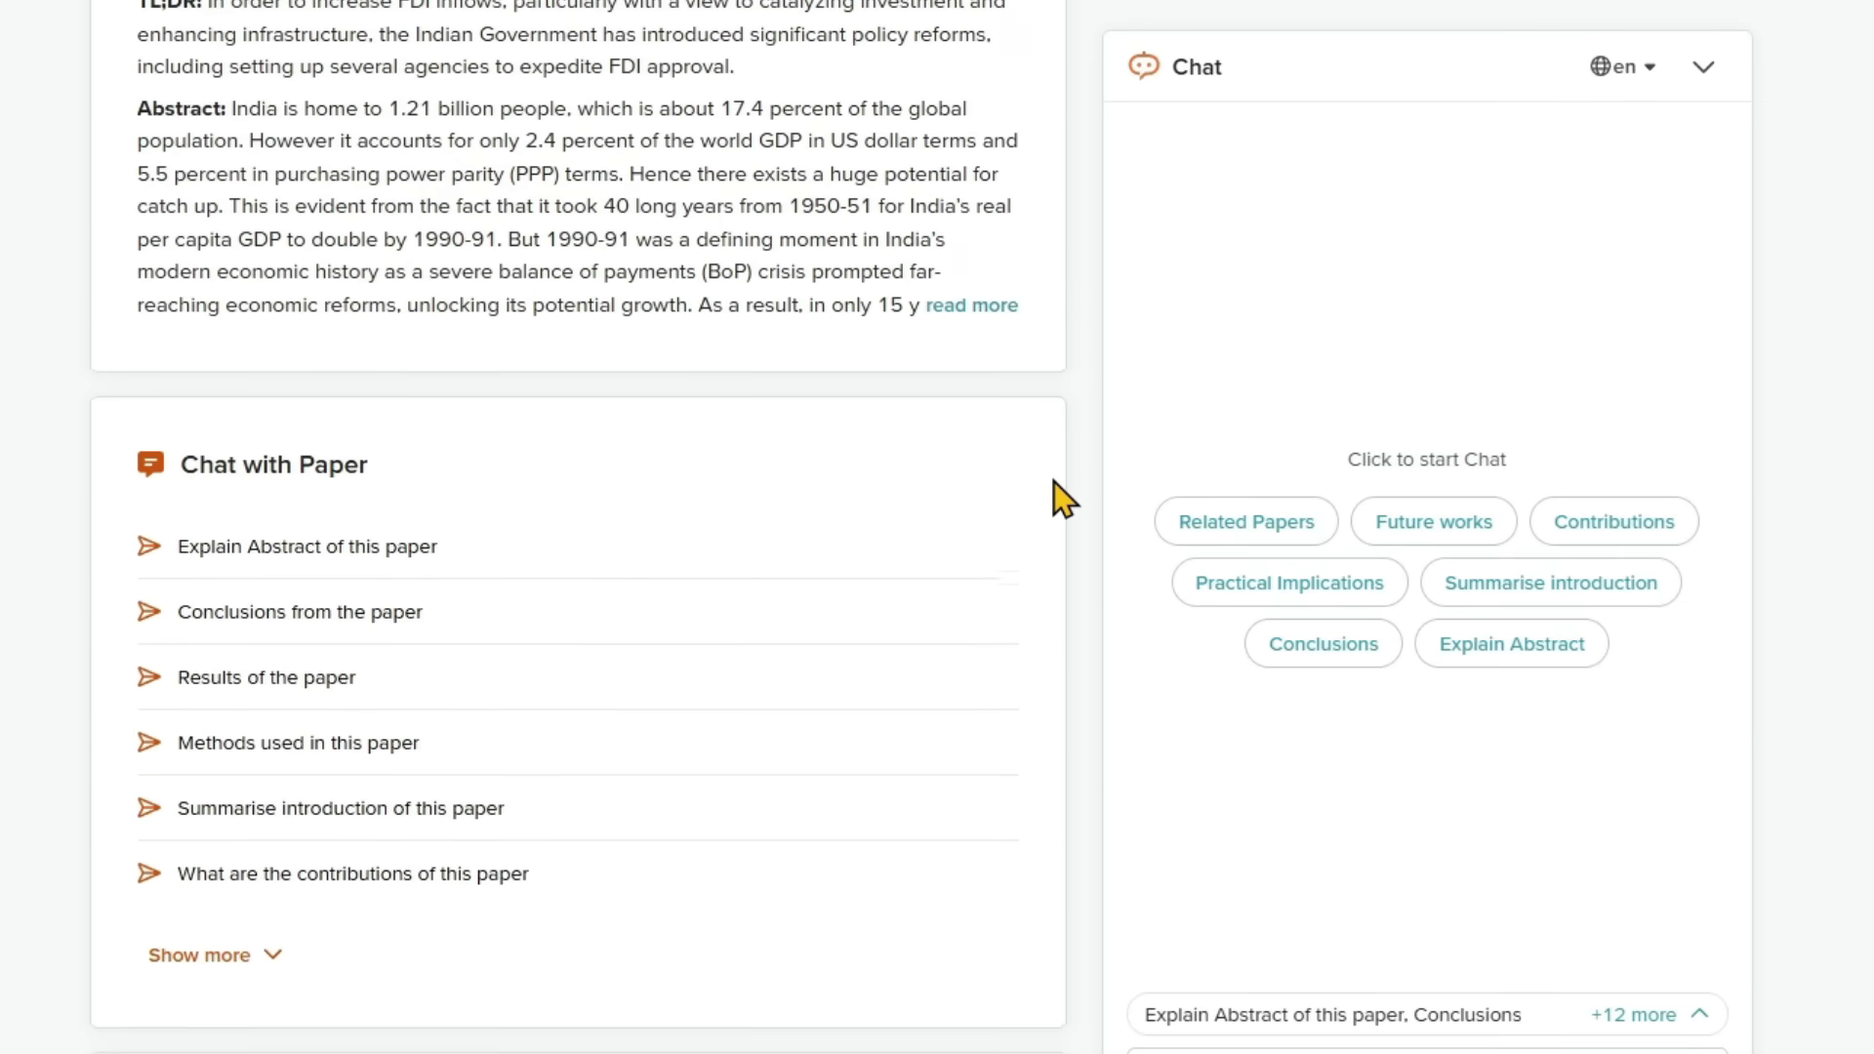
scroll(1062, 499, "down", 15)
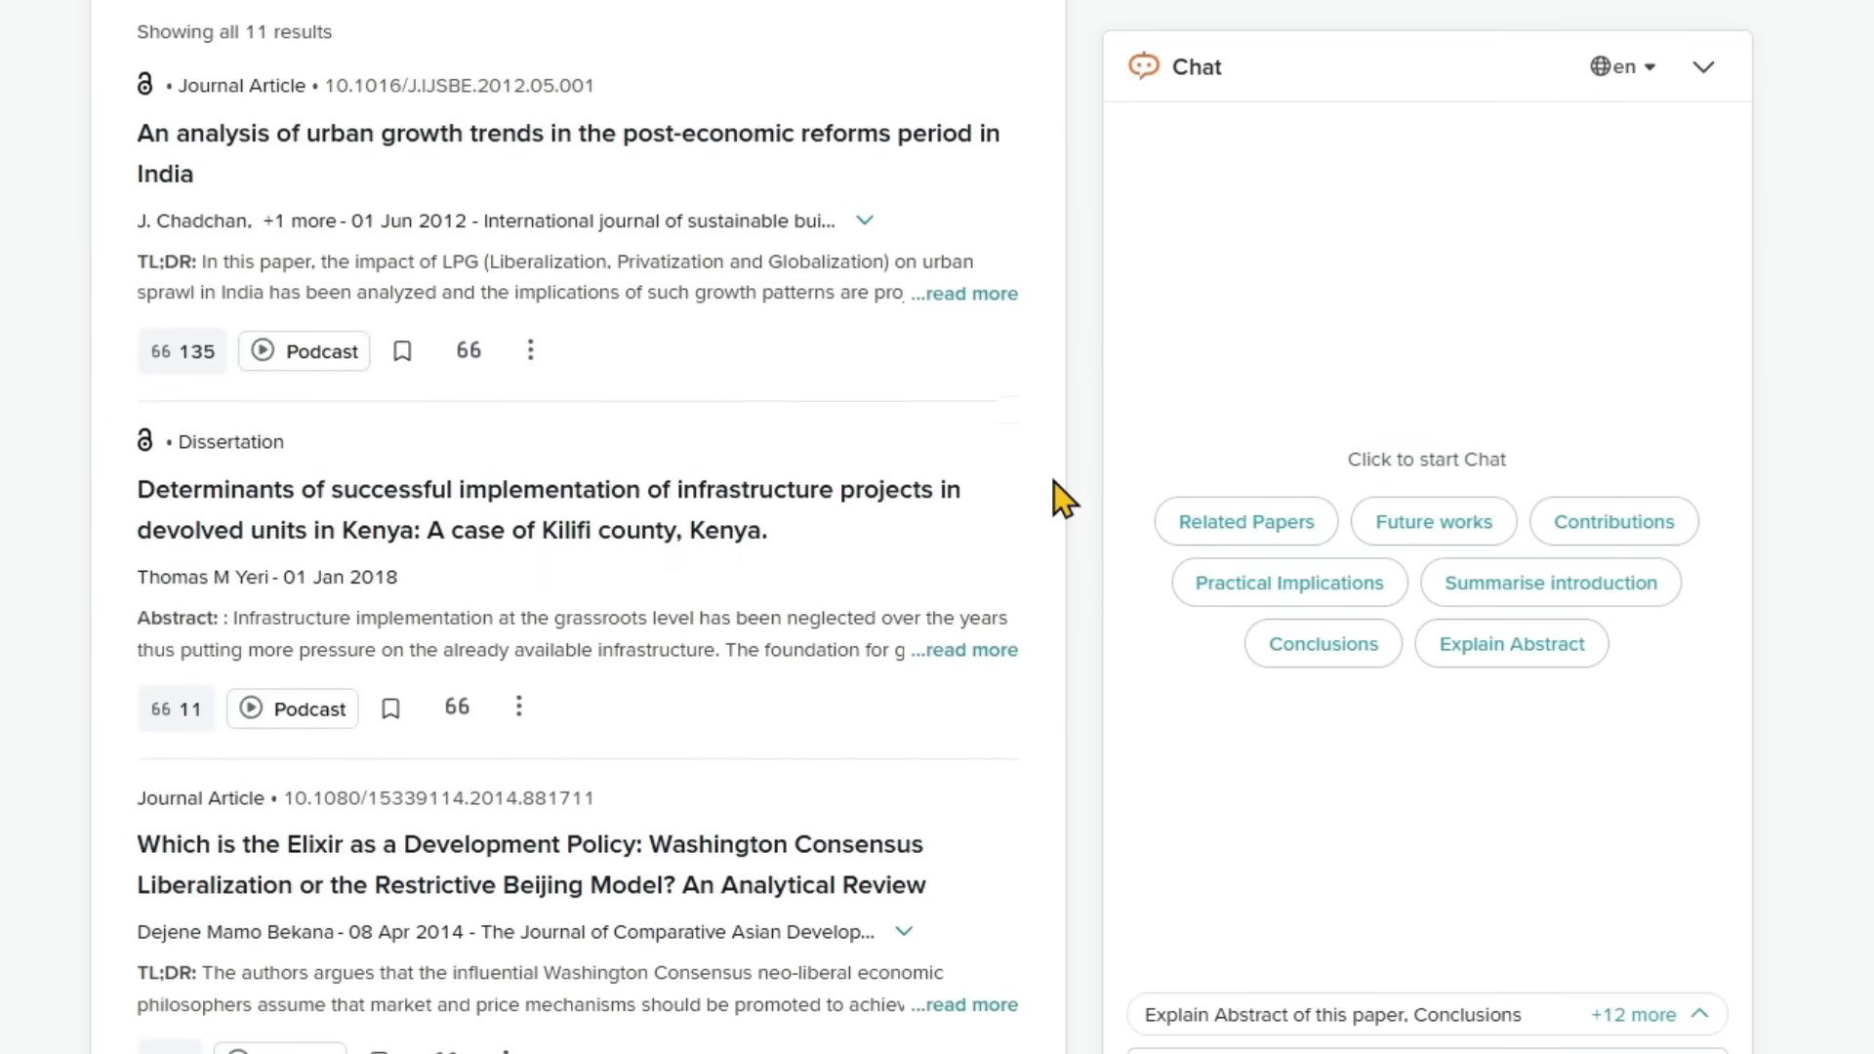
scroll(1060, 496, "down", 3)
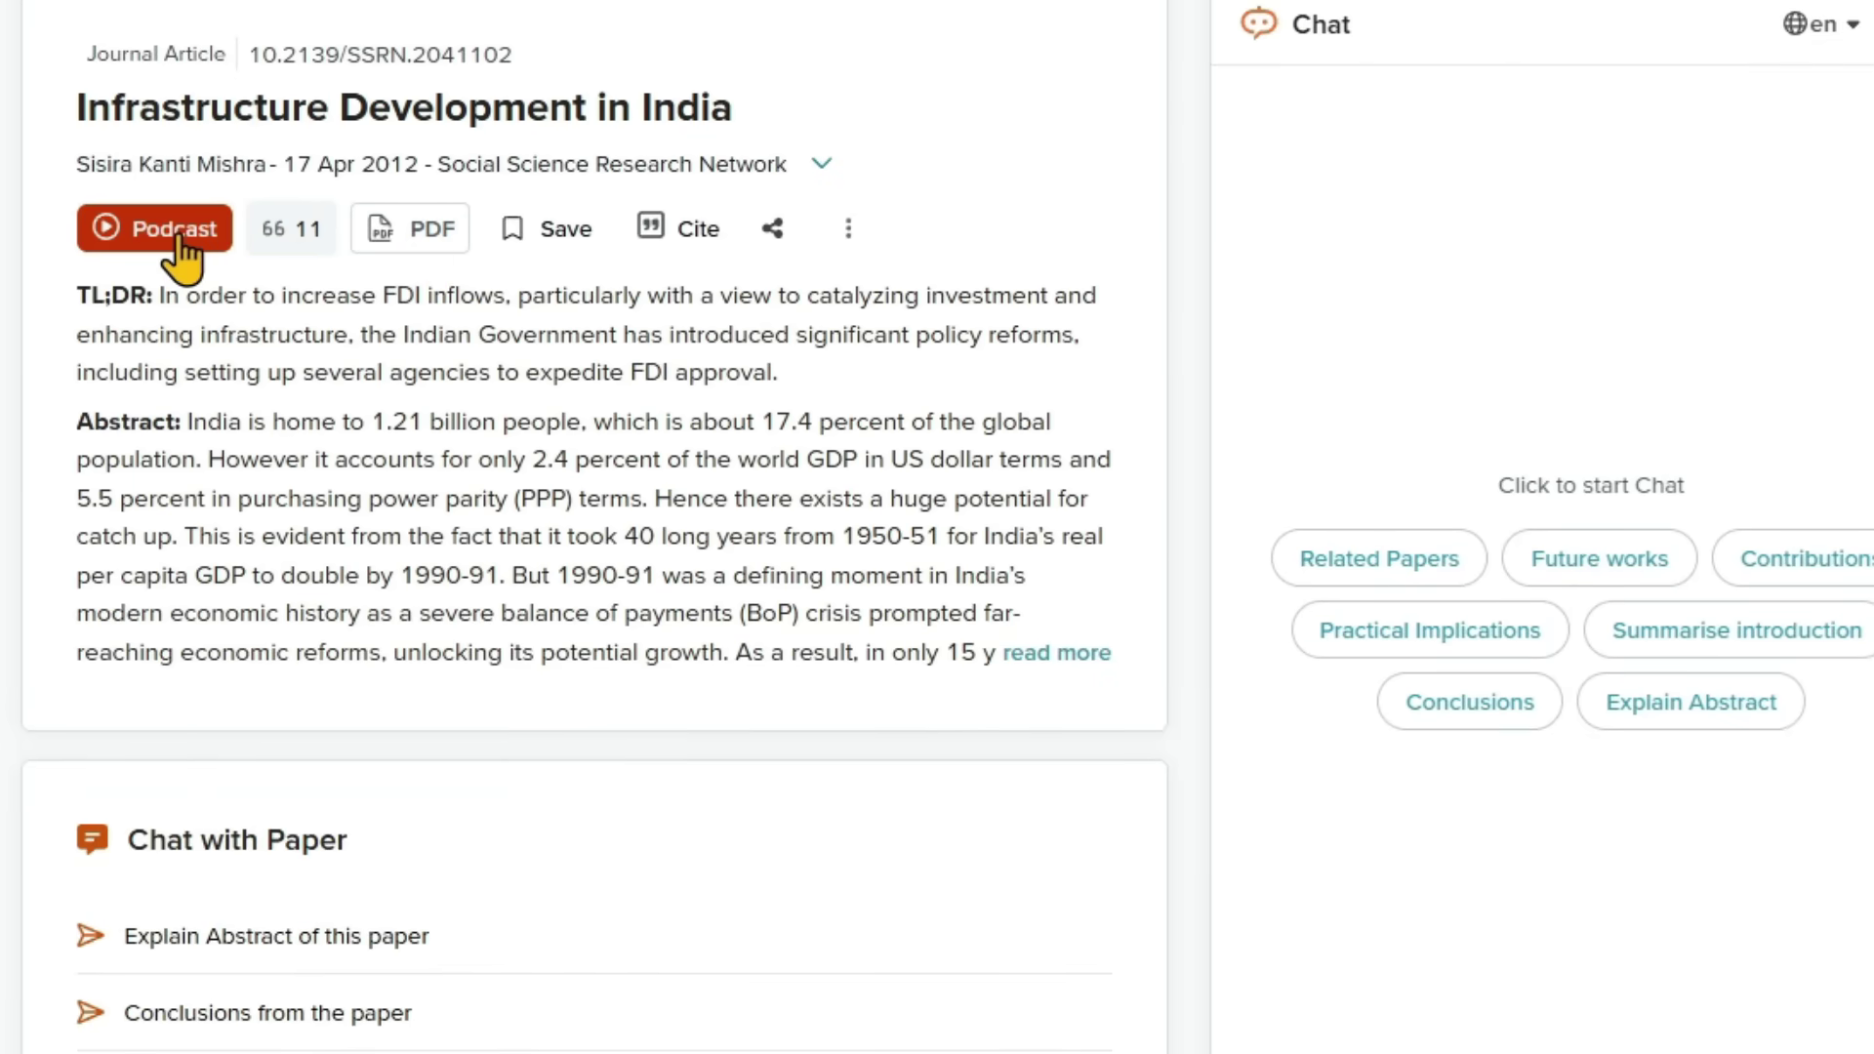
scroll(180, 254, "down", 1)
scroll(683, 488, "up", 1)
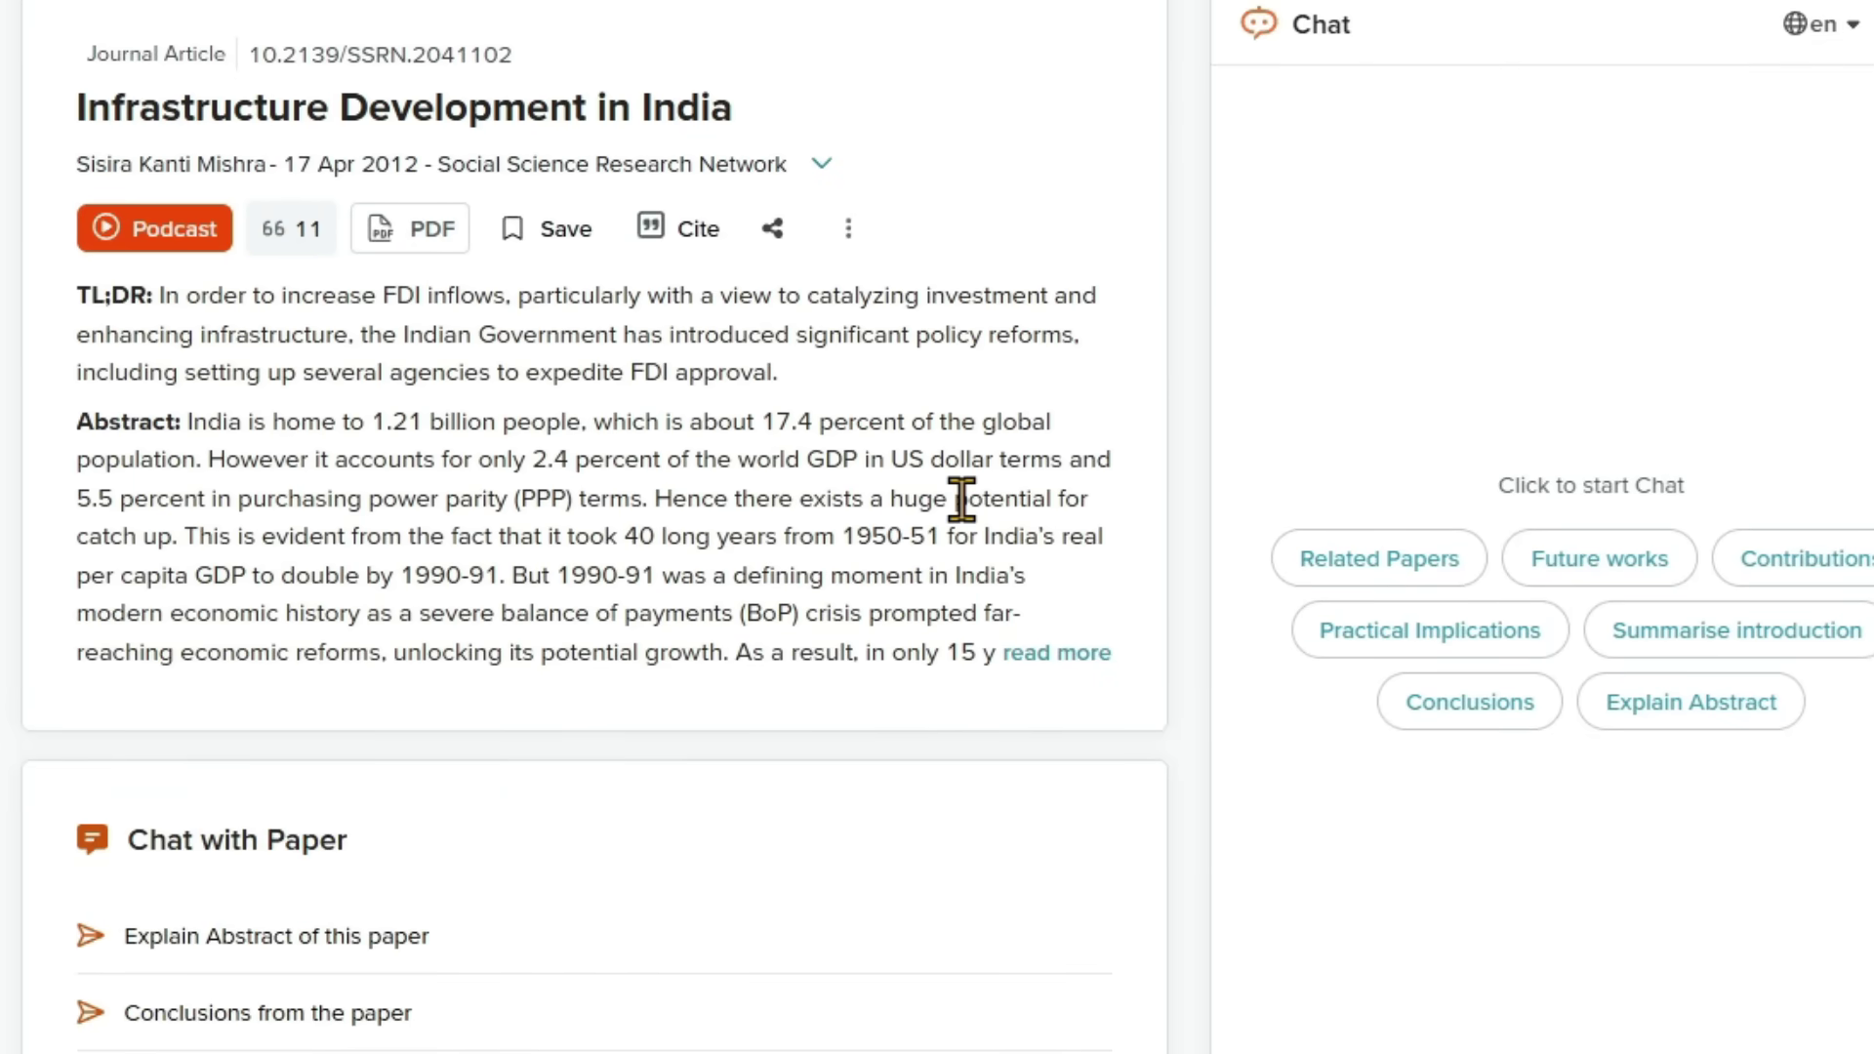
scroll(962, 500, "down", 8)
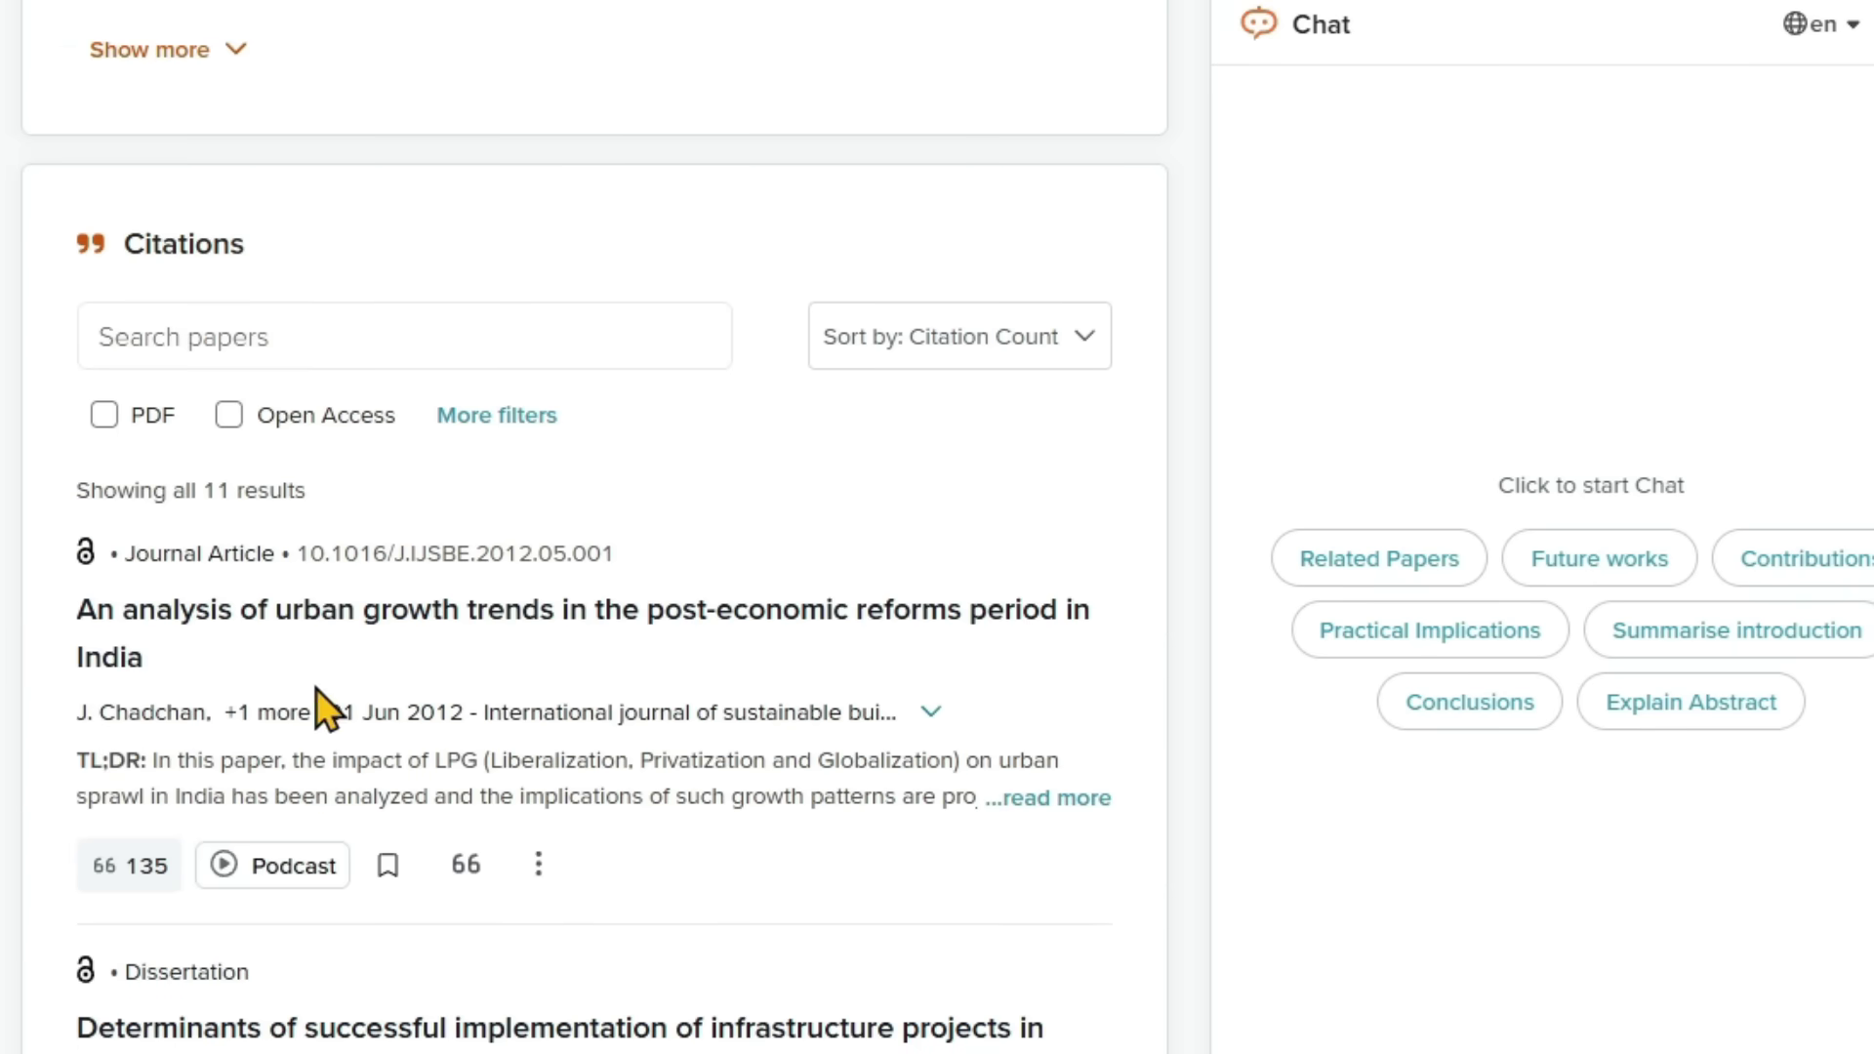
scroll(436, 695, "up", 1)
scroll(484, 893, "down", 4)
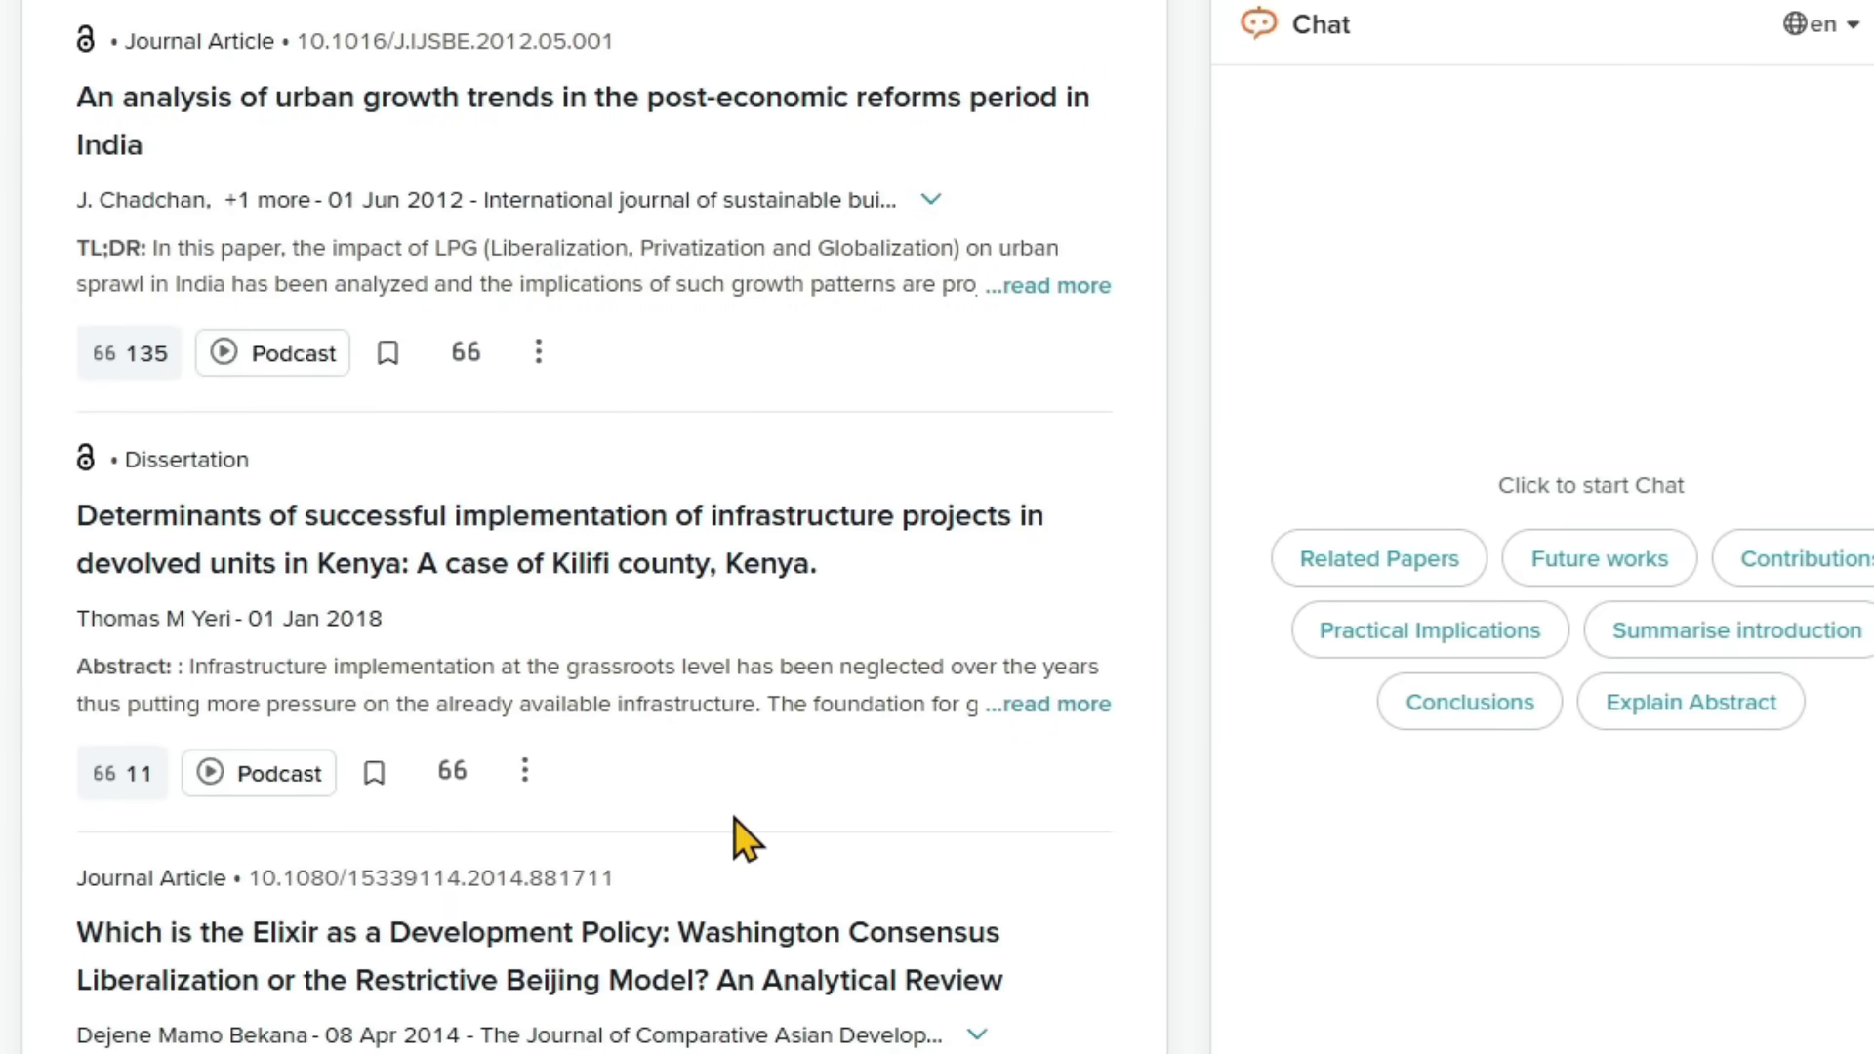
scroll(720, 885, "down", 1)
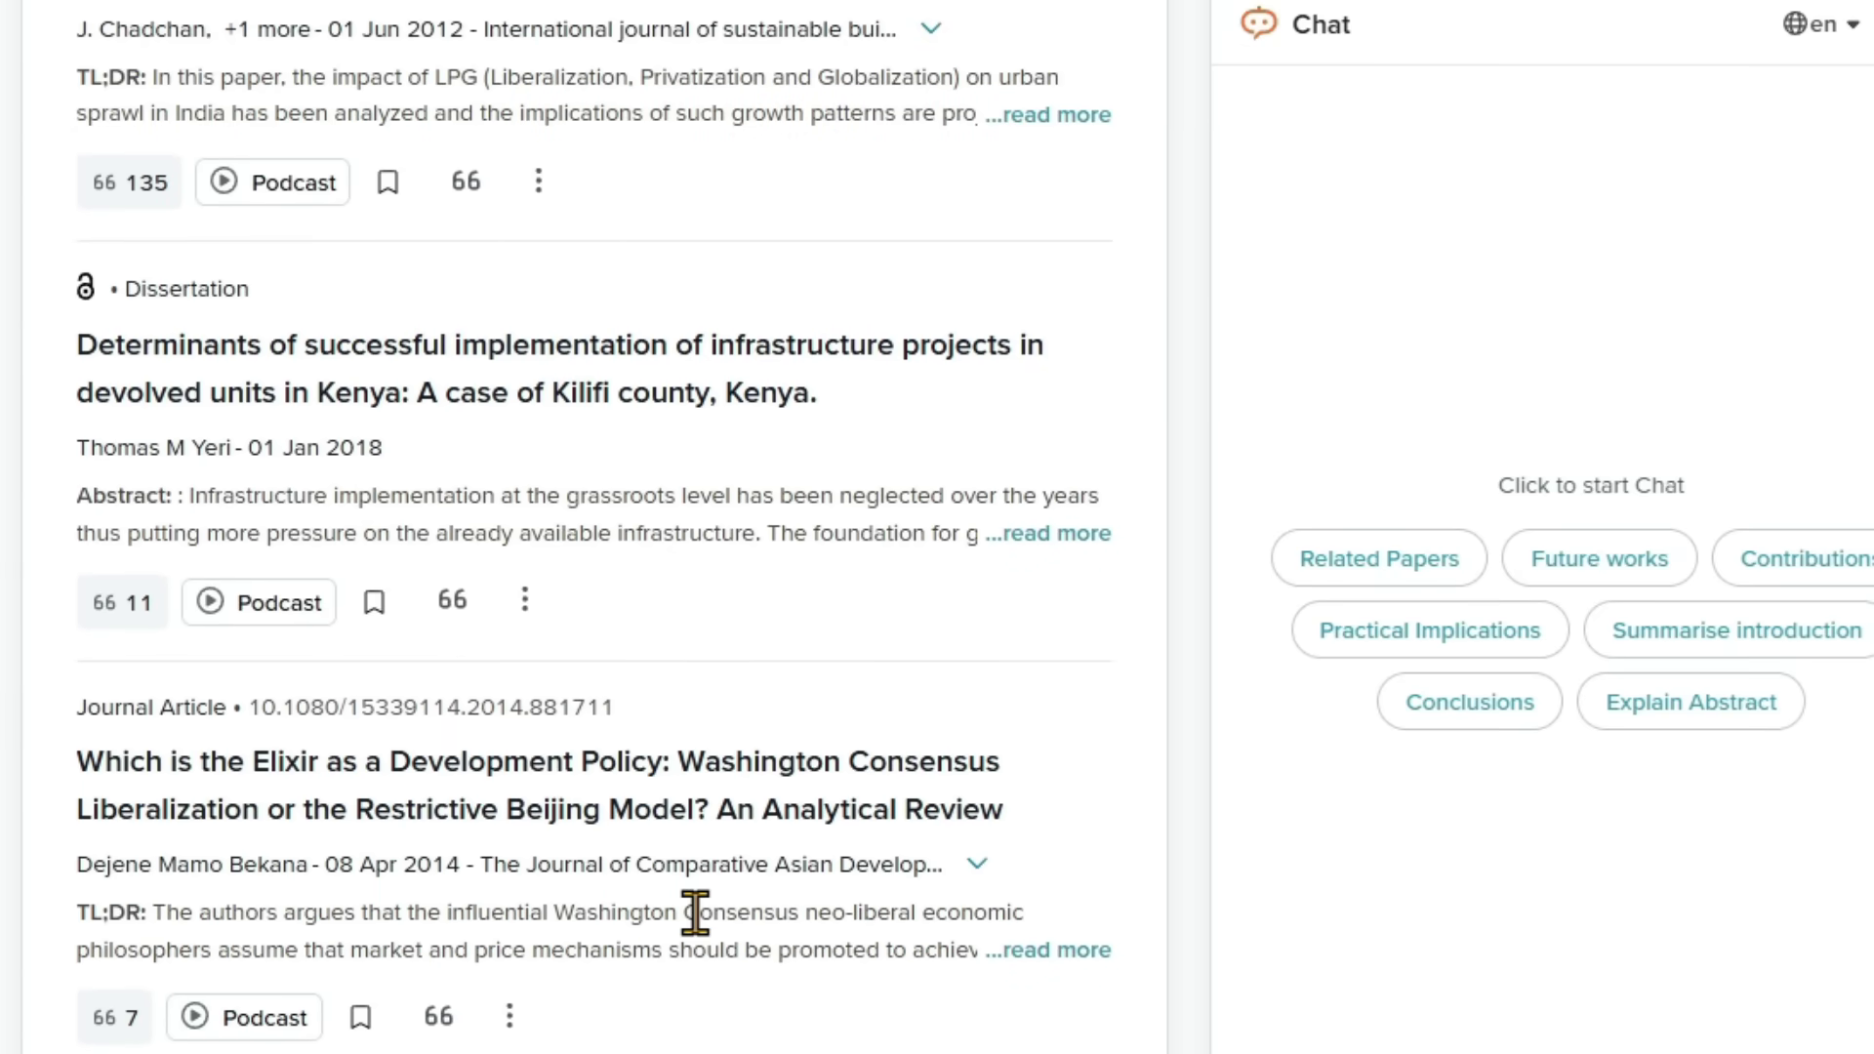
scroll(695, 916, "down", 8)
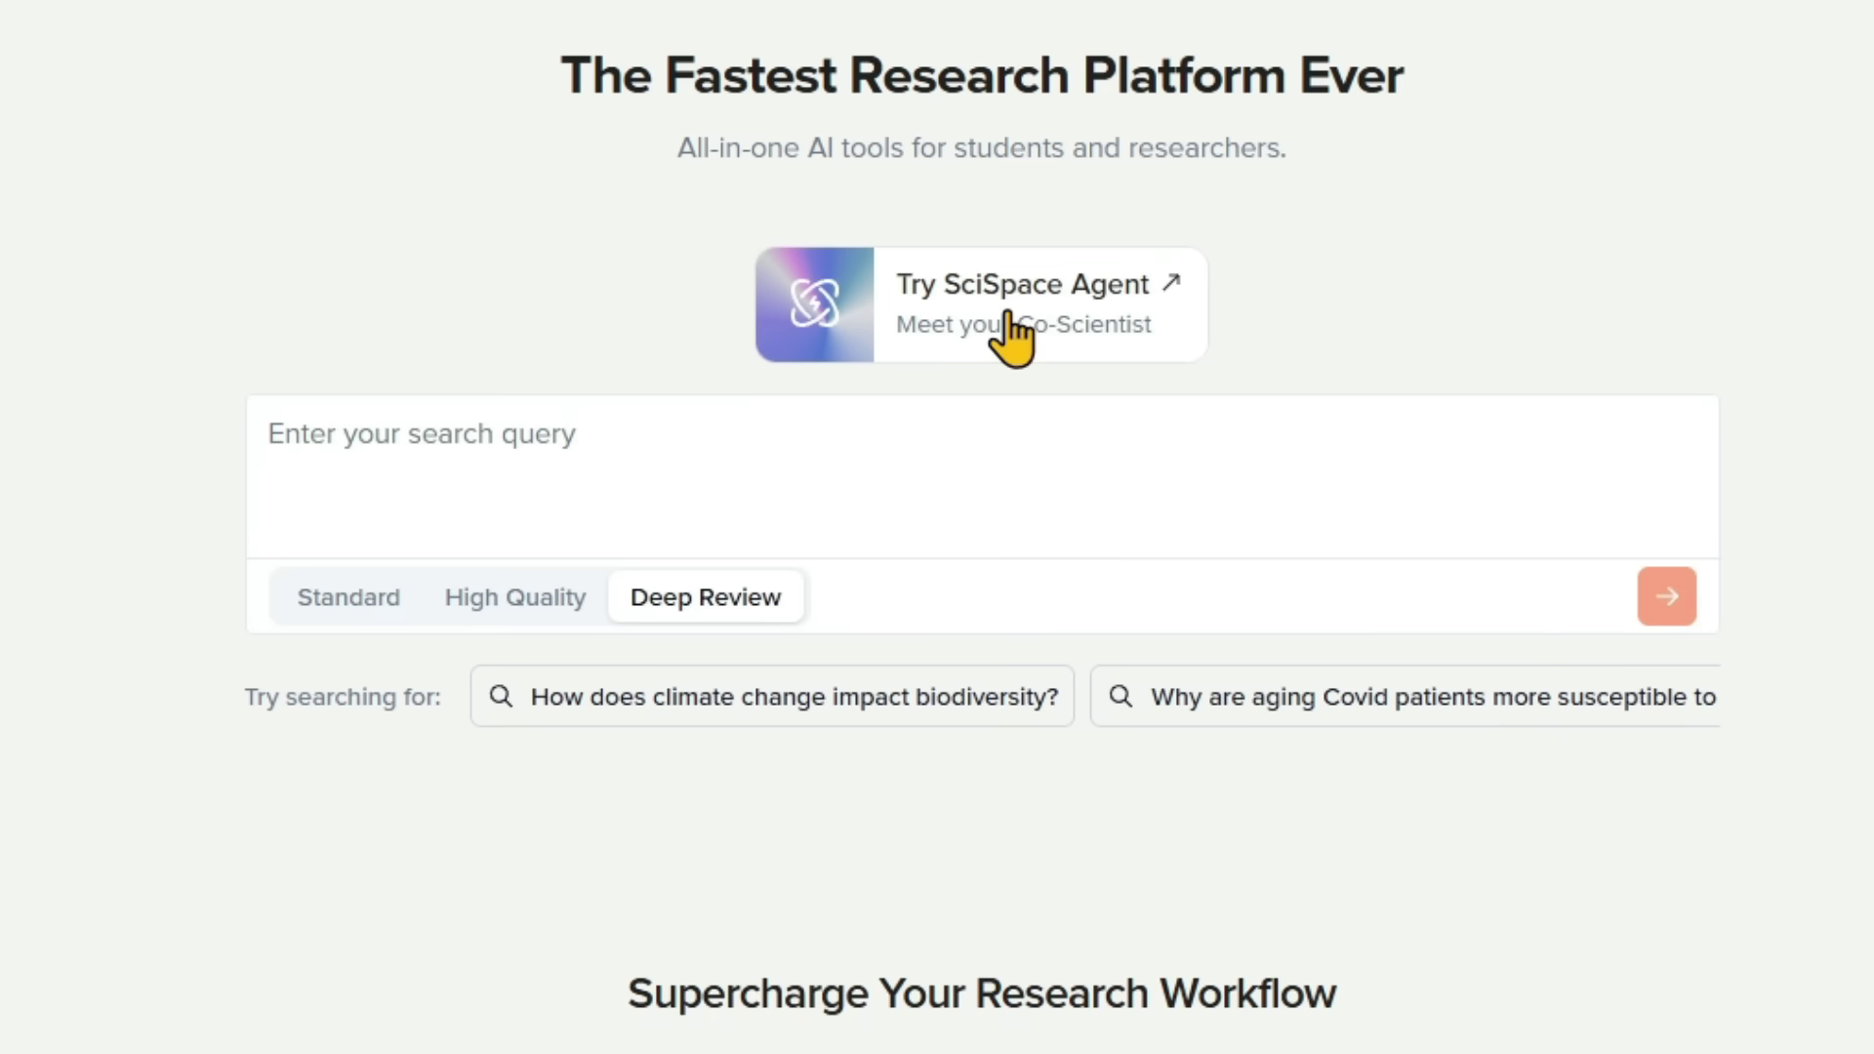
Step: Open SciSpace Agent and enable Deep Search for the research task
left_click(1084, 322)
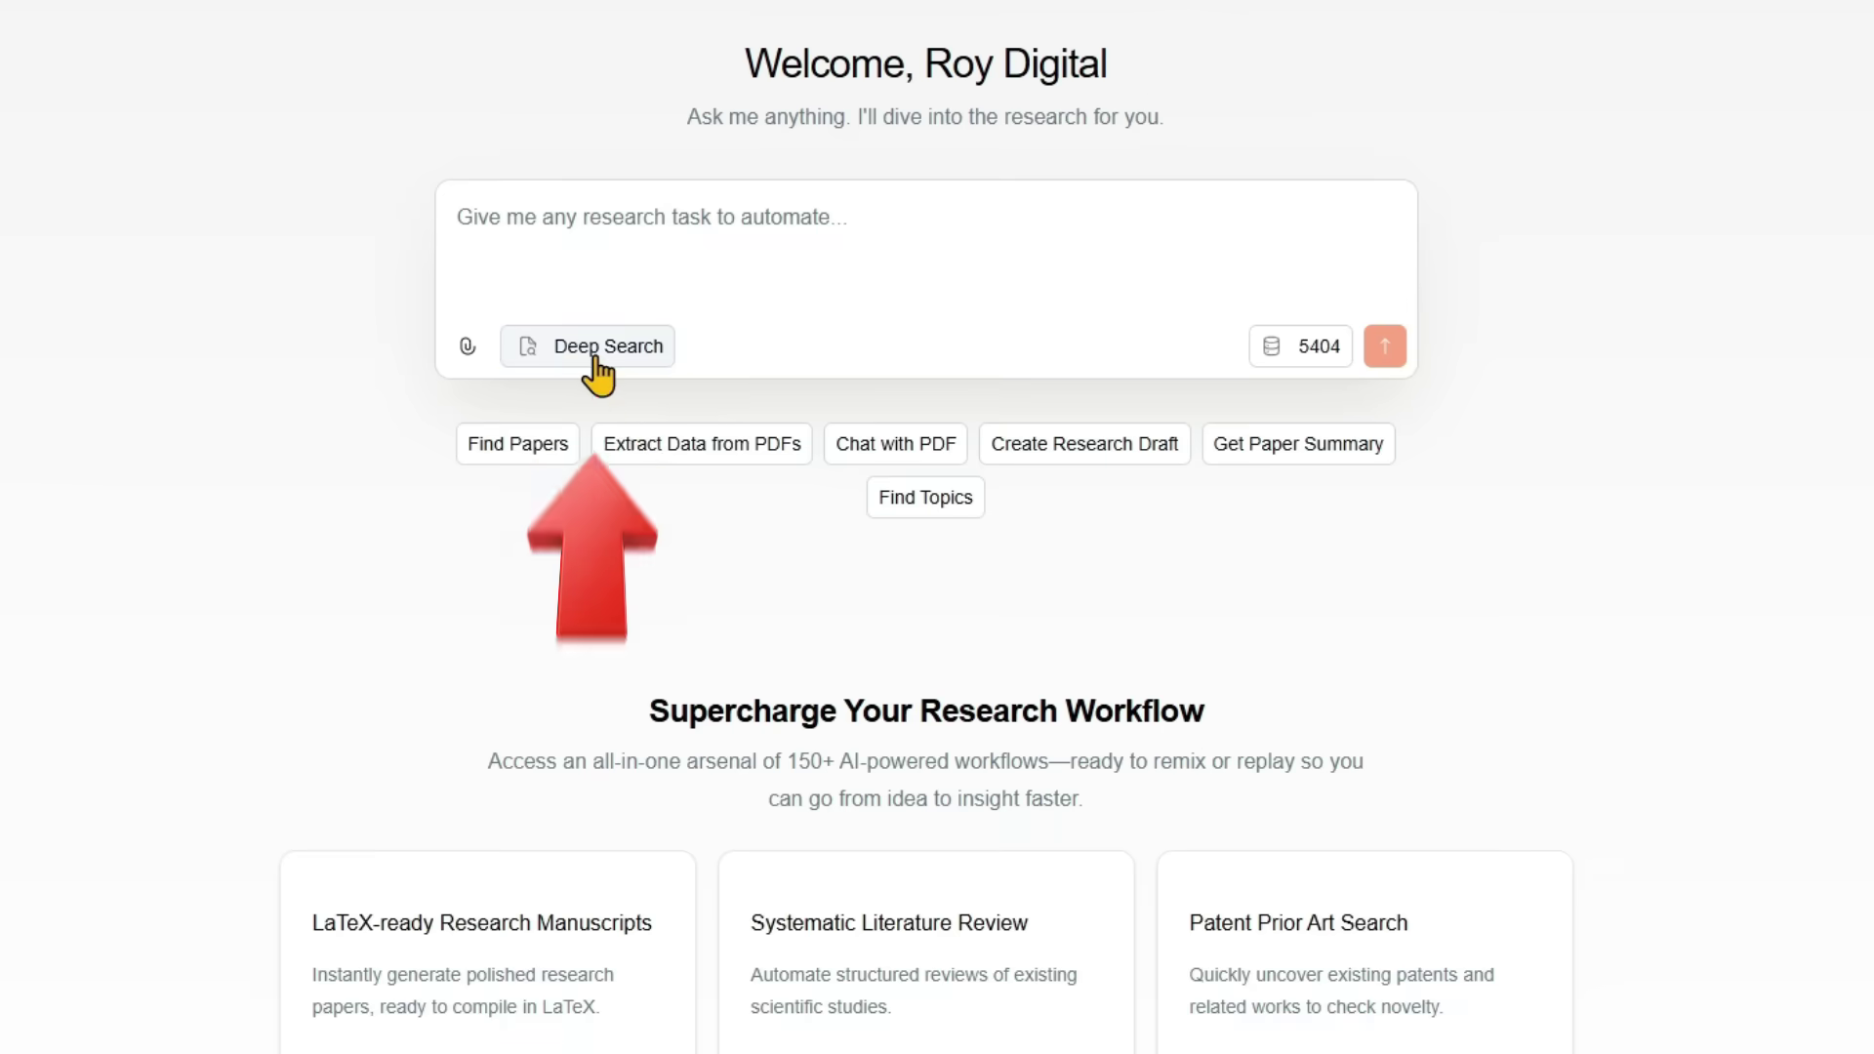
left_click(806, 398)
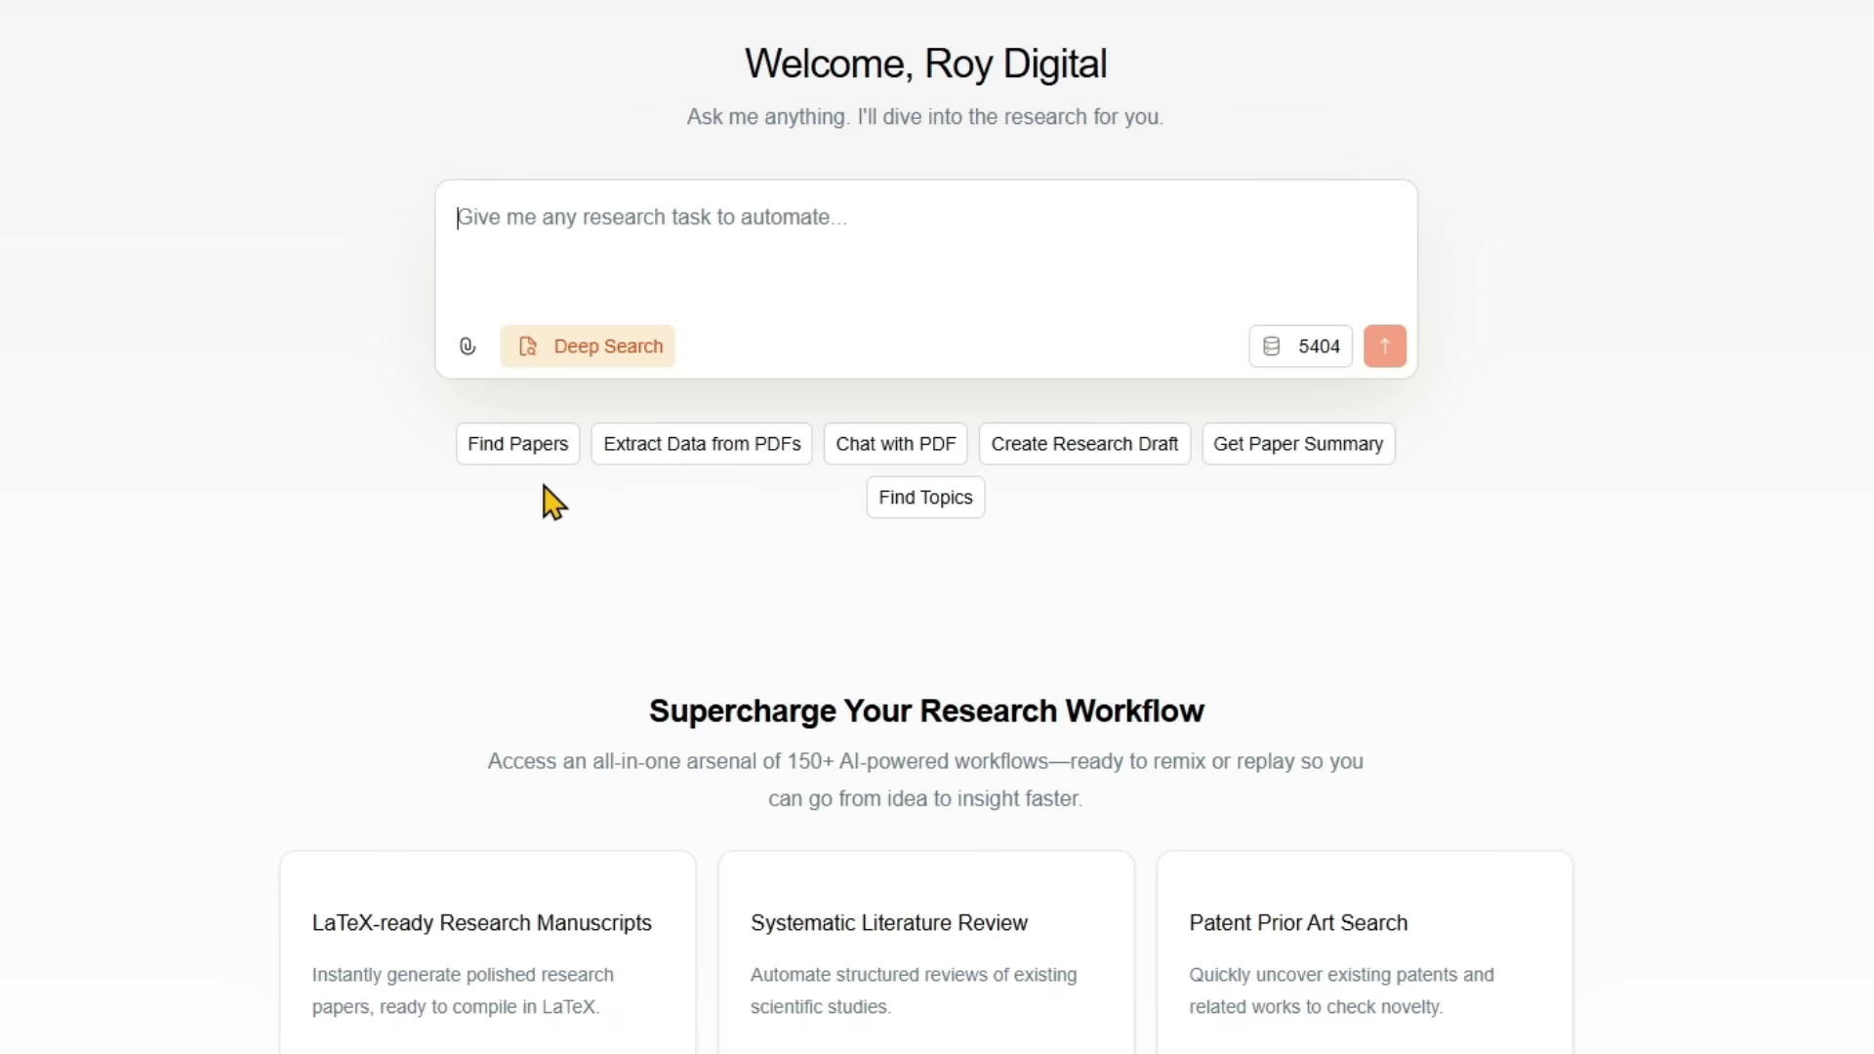
left_click(540, 447)
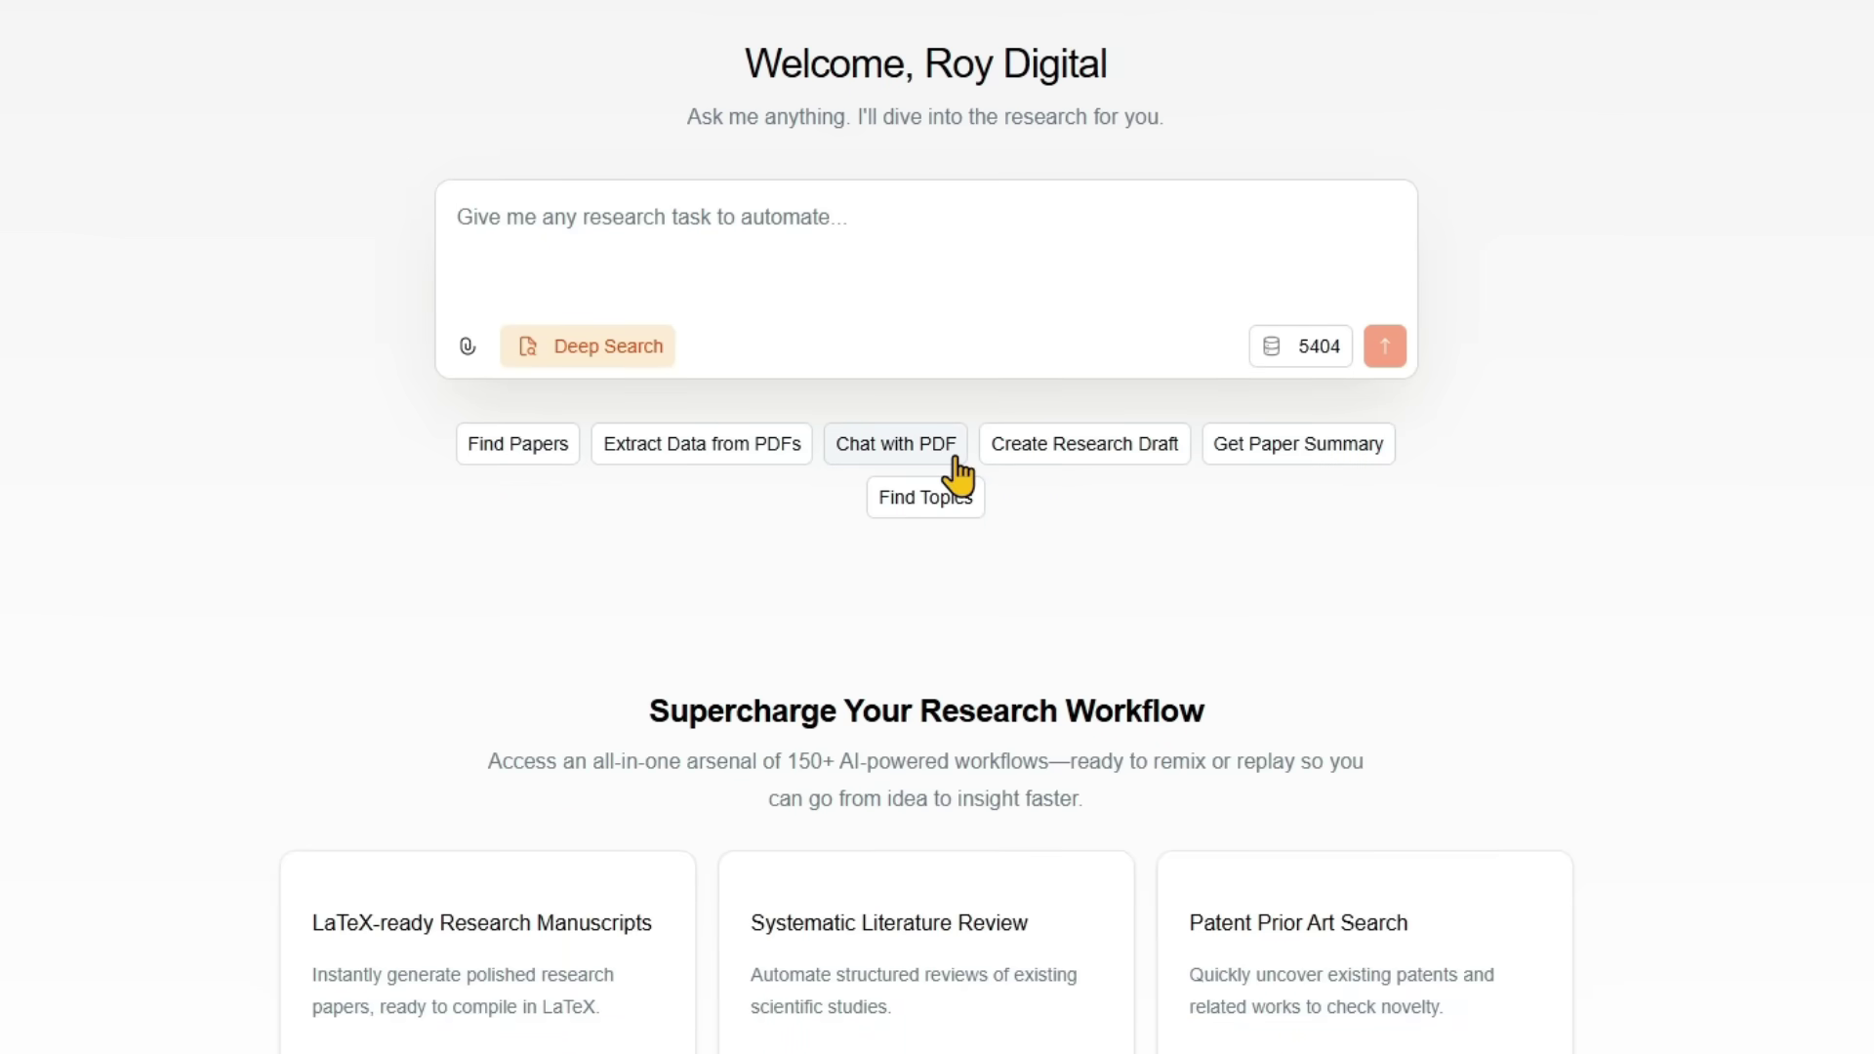
left_click(597, 353)
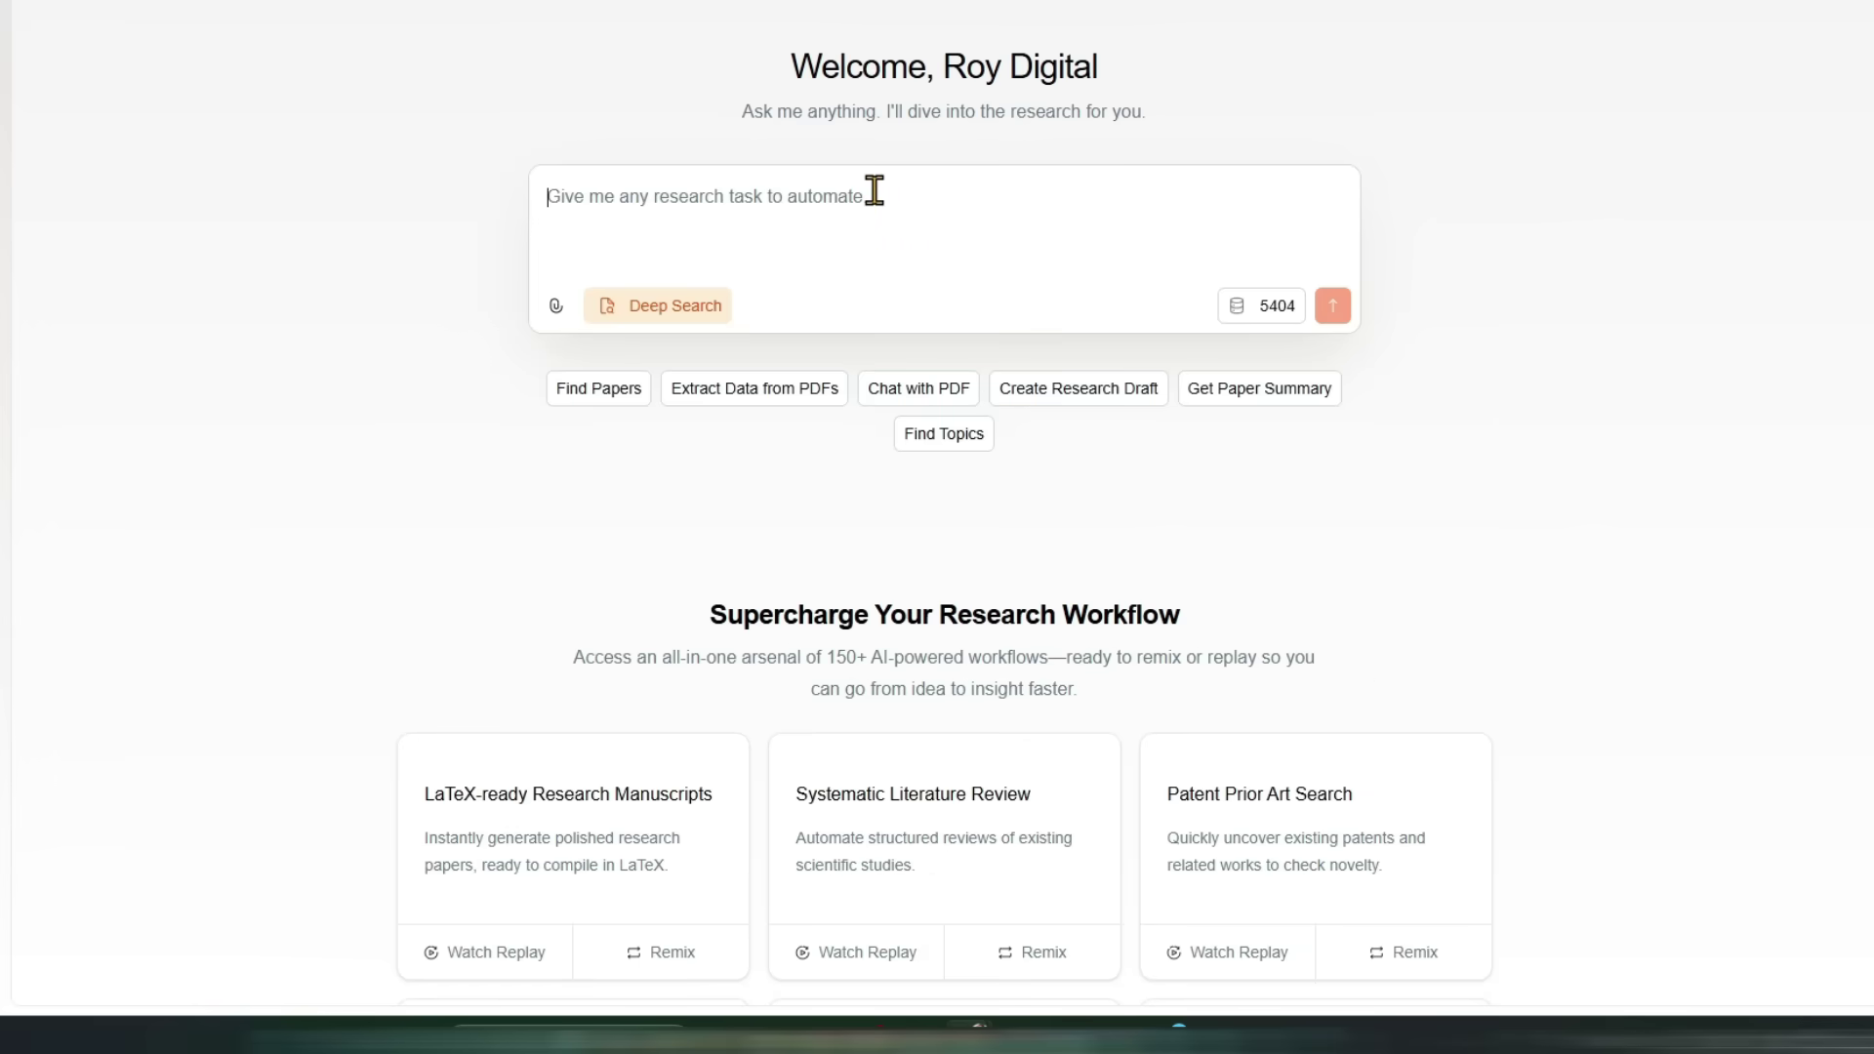
Step: Submit the research question "How an Alcohol is dangerous for health?" to the agent
type("How an")
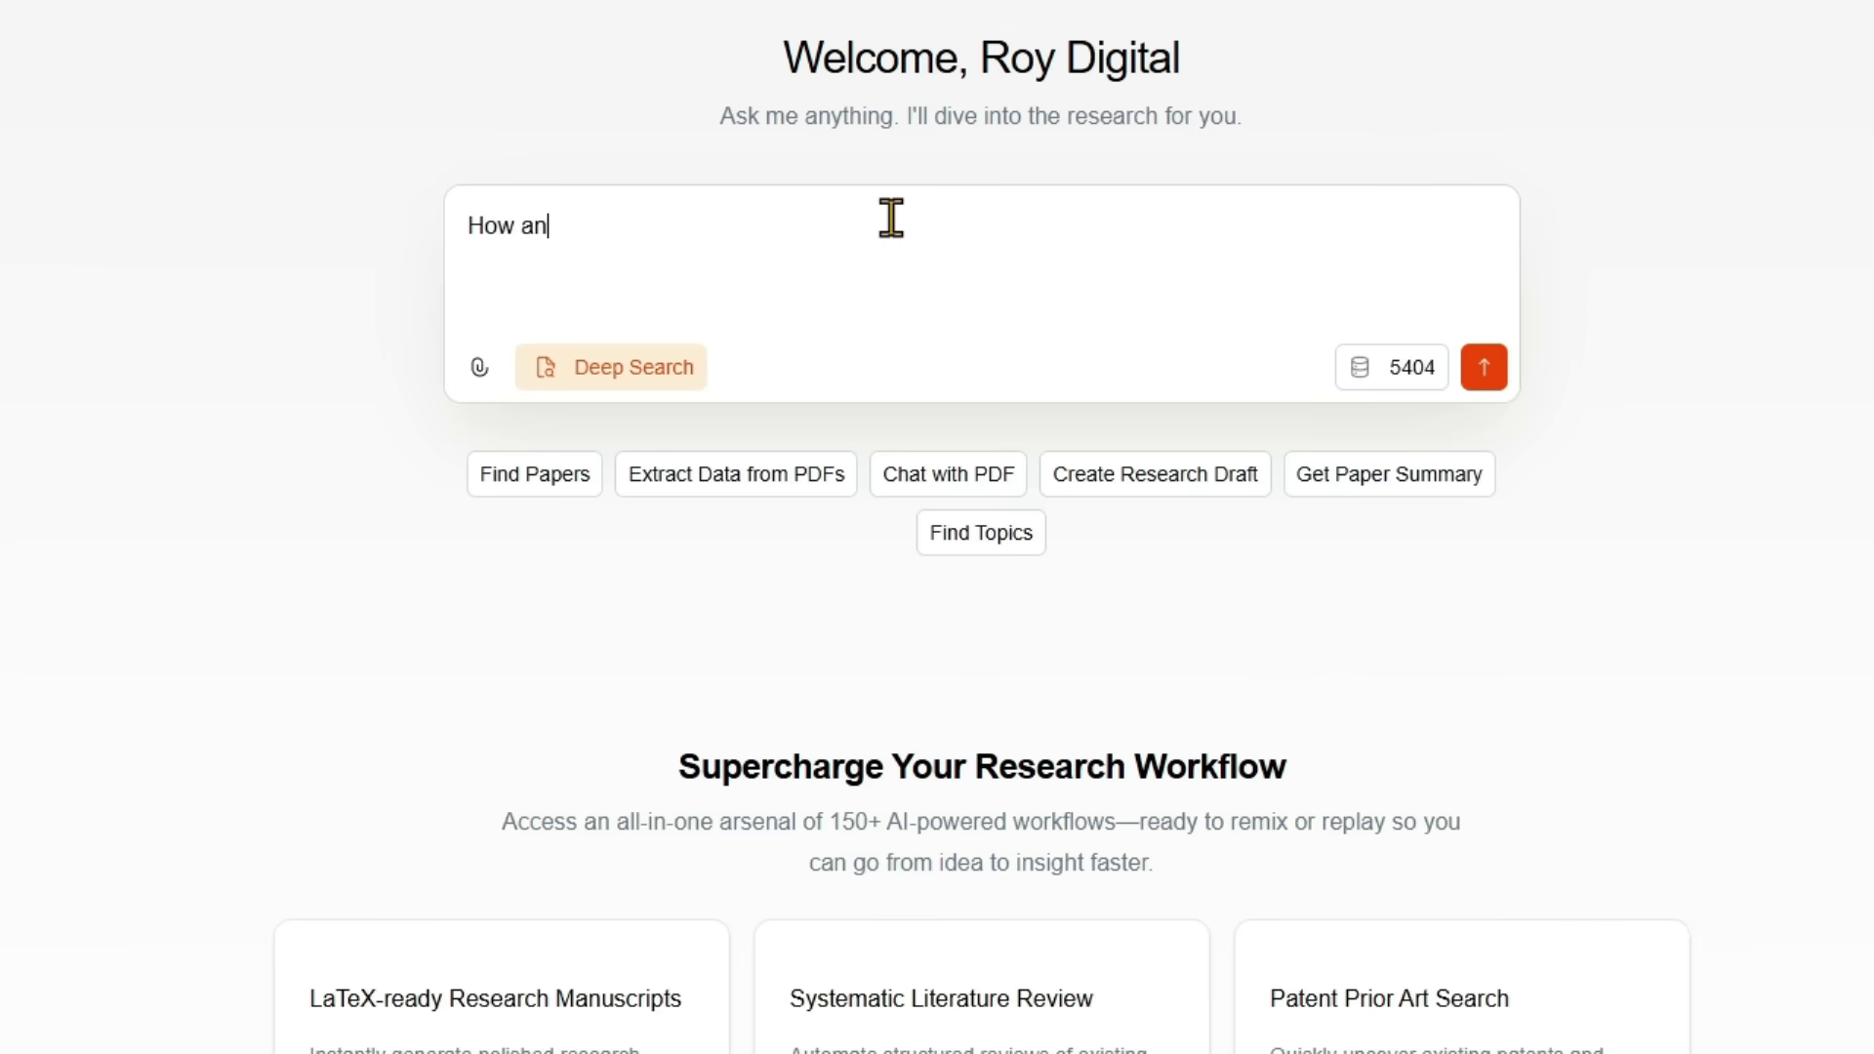
type(" Aclcohol is dage")
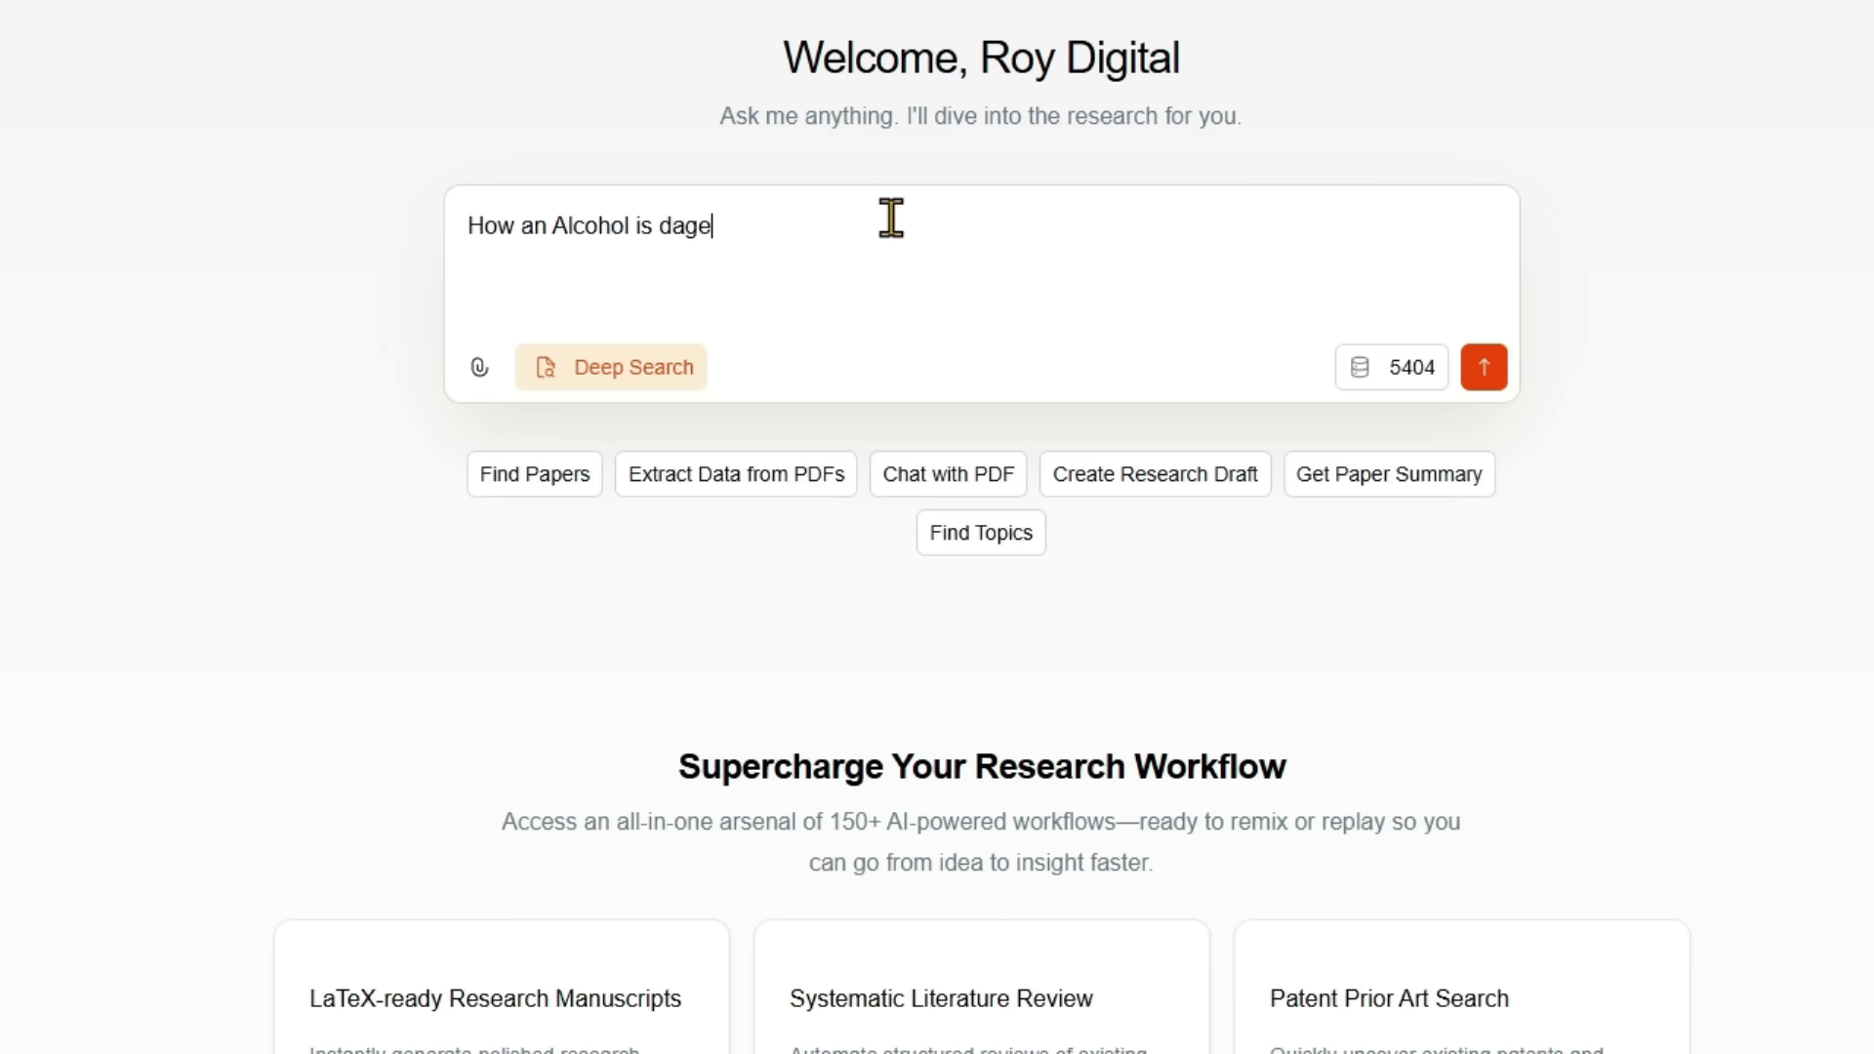
key("BackSpace")
key("BackSpace")
type("ngerous for health")
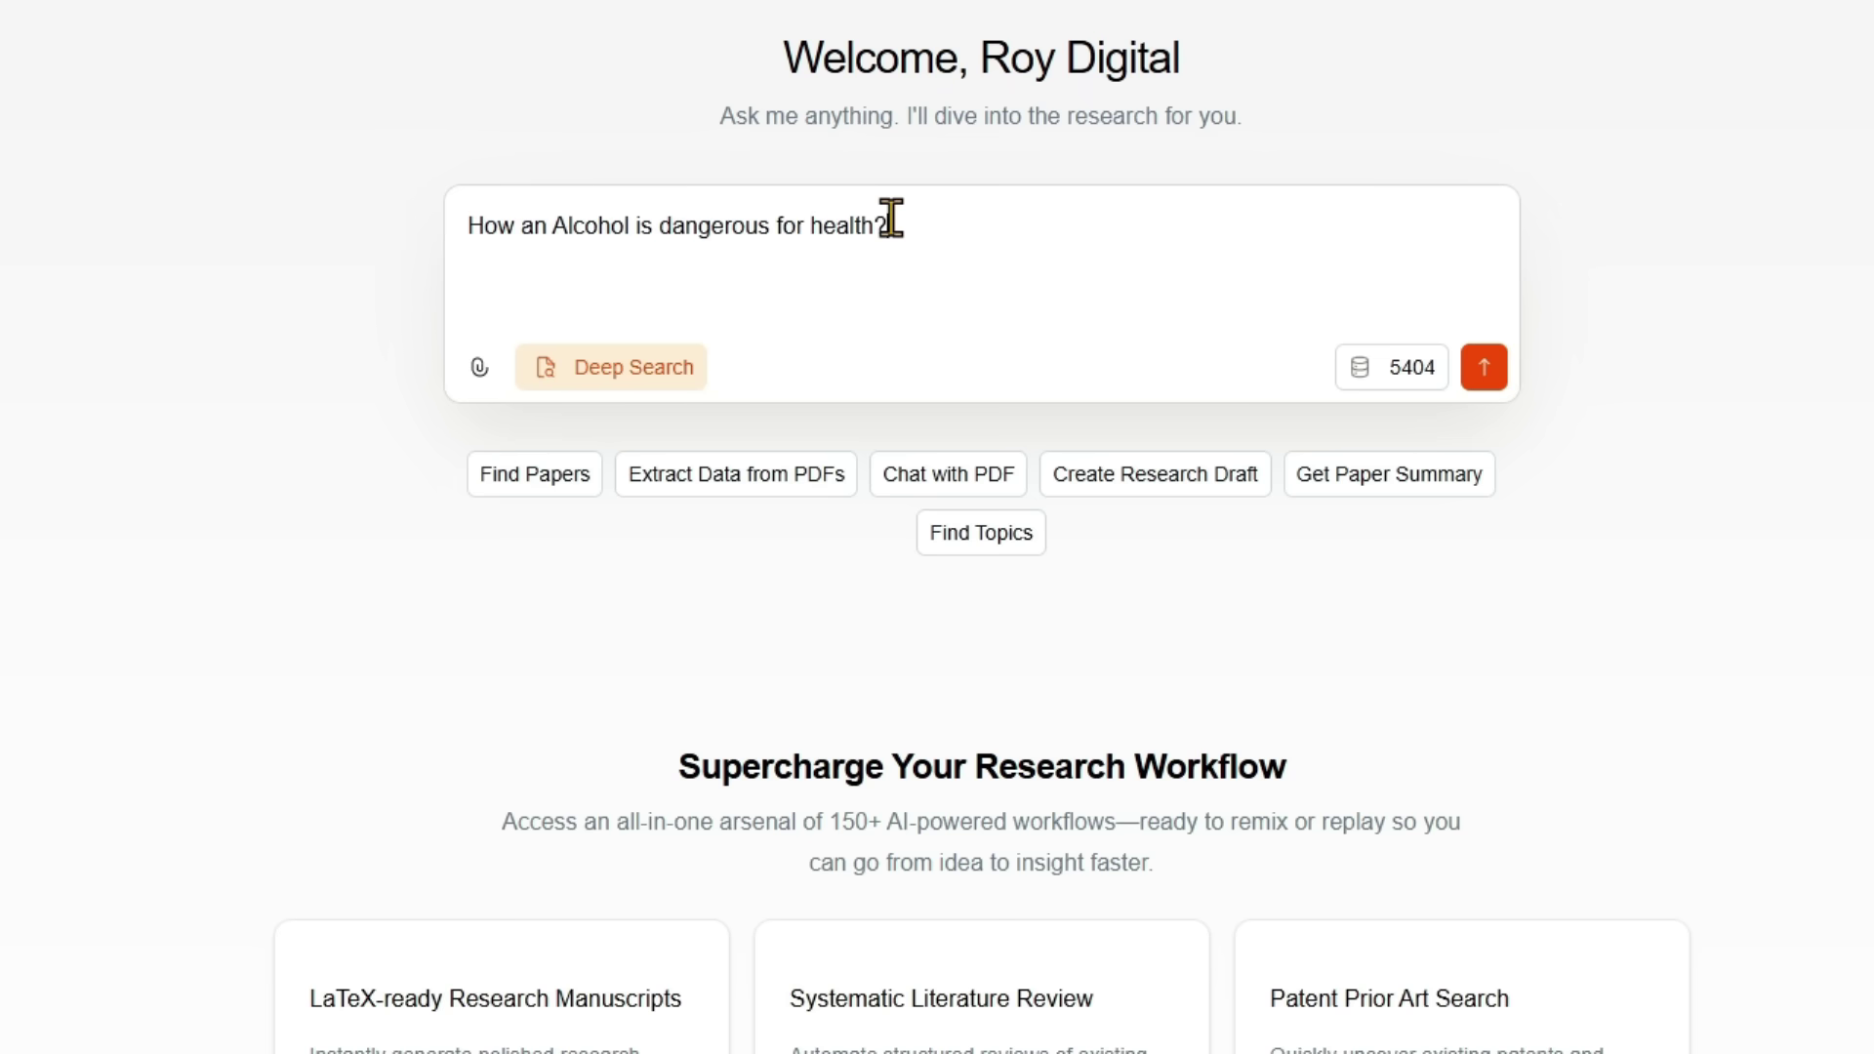
type("?")
left_click(1497, 373)
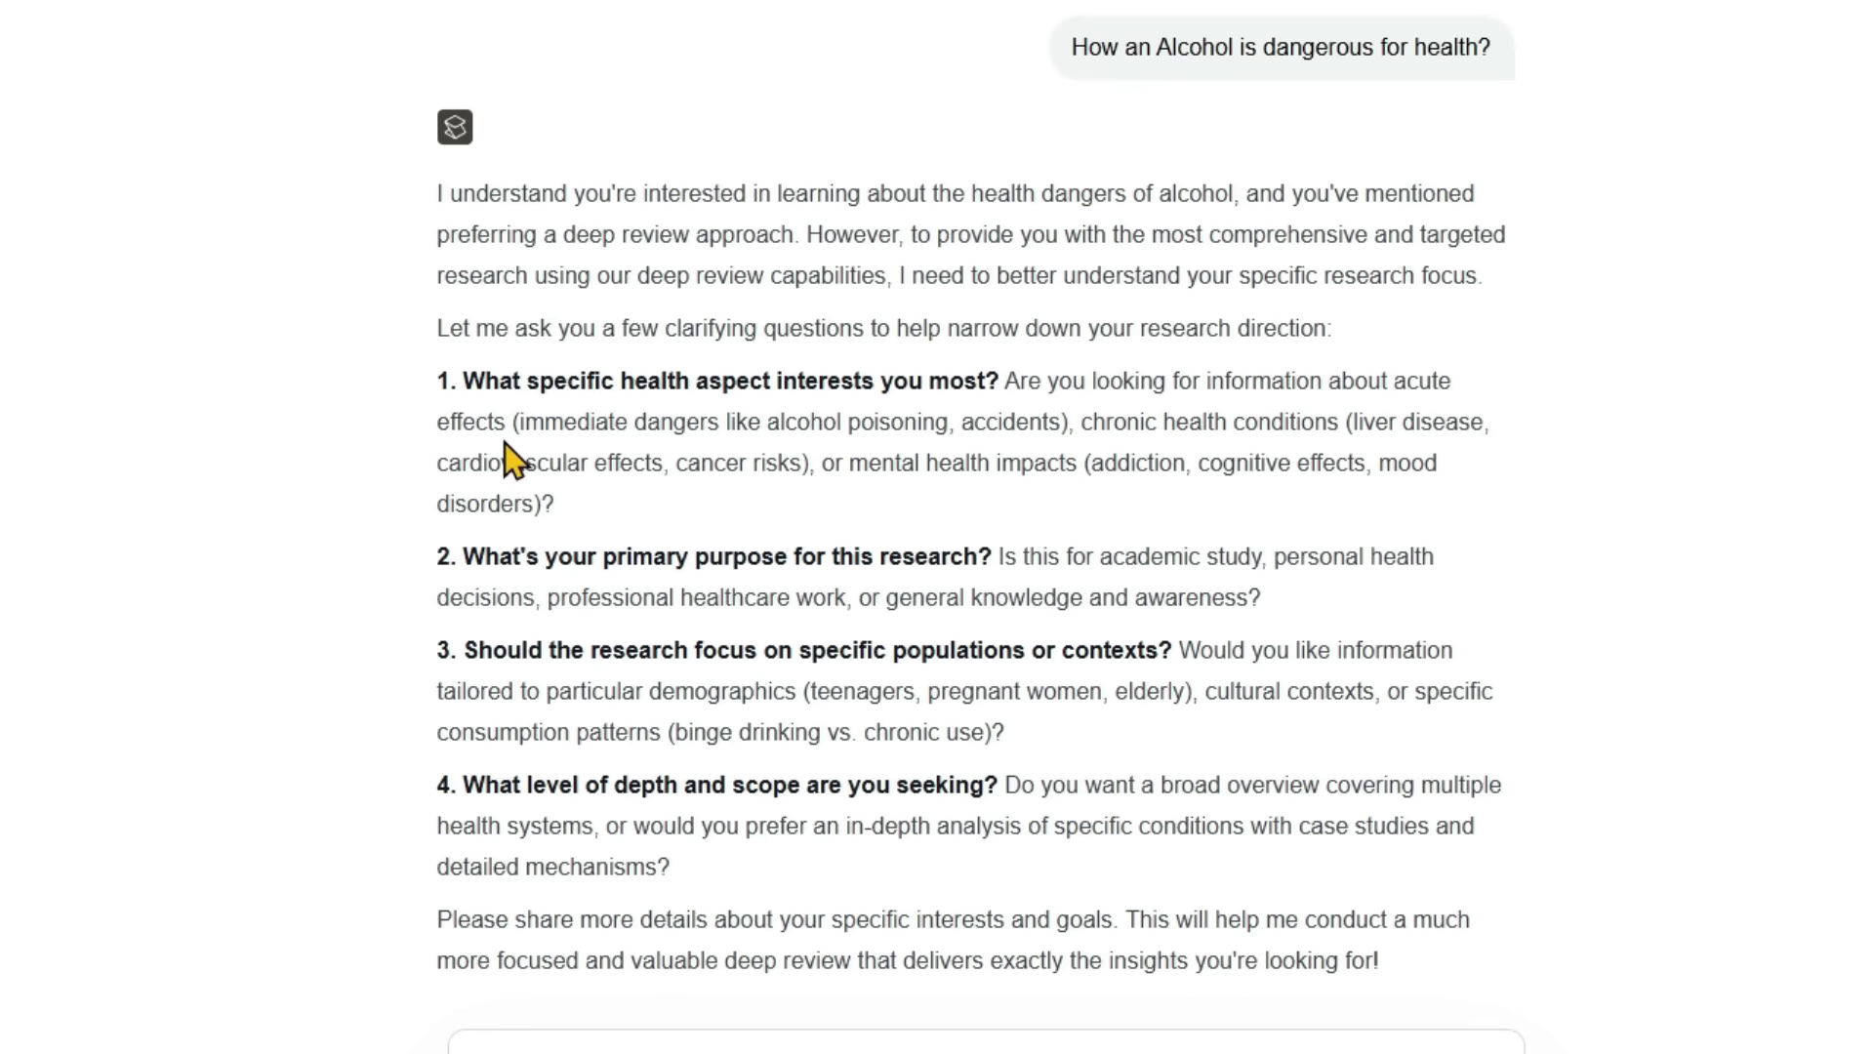
Step: Read the agent's first clarifying question about acute effects, chronic conditions and mental health impacts of alcohol
left_click_drag(635, 376, 811, 368)
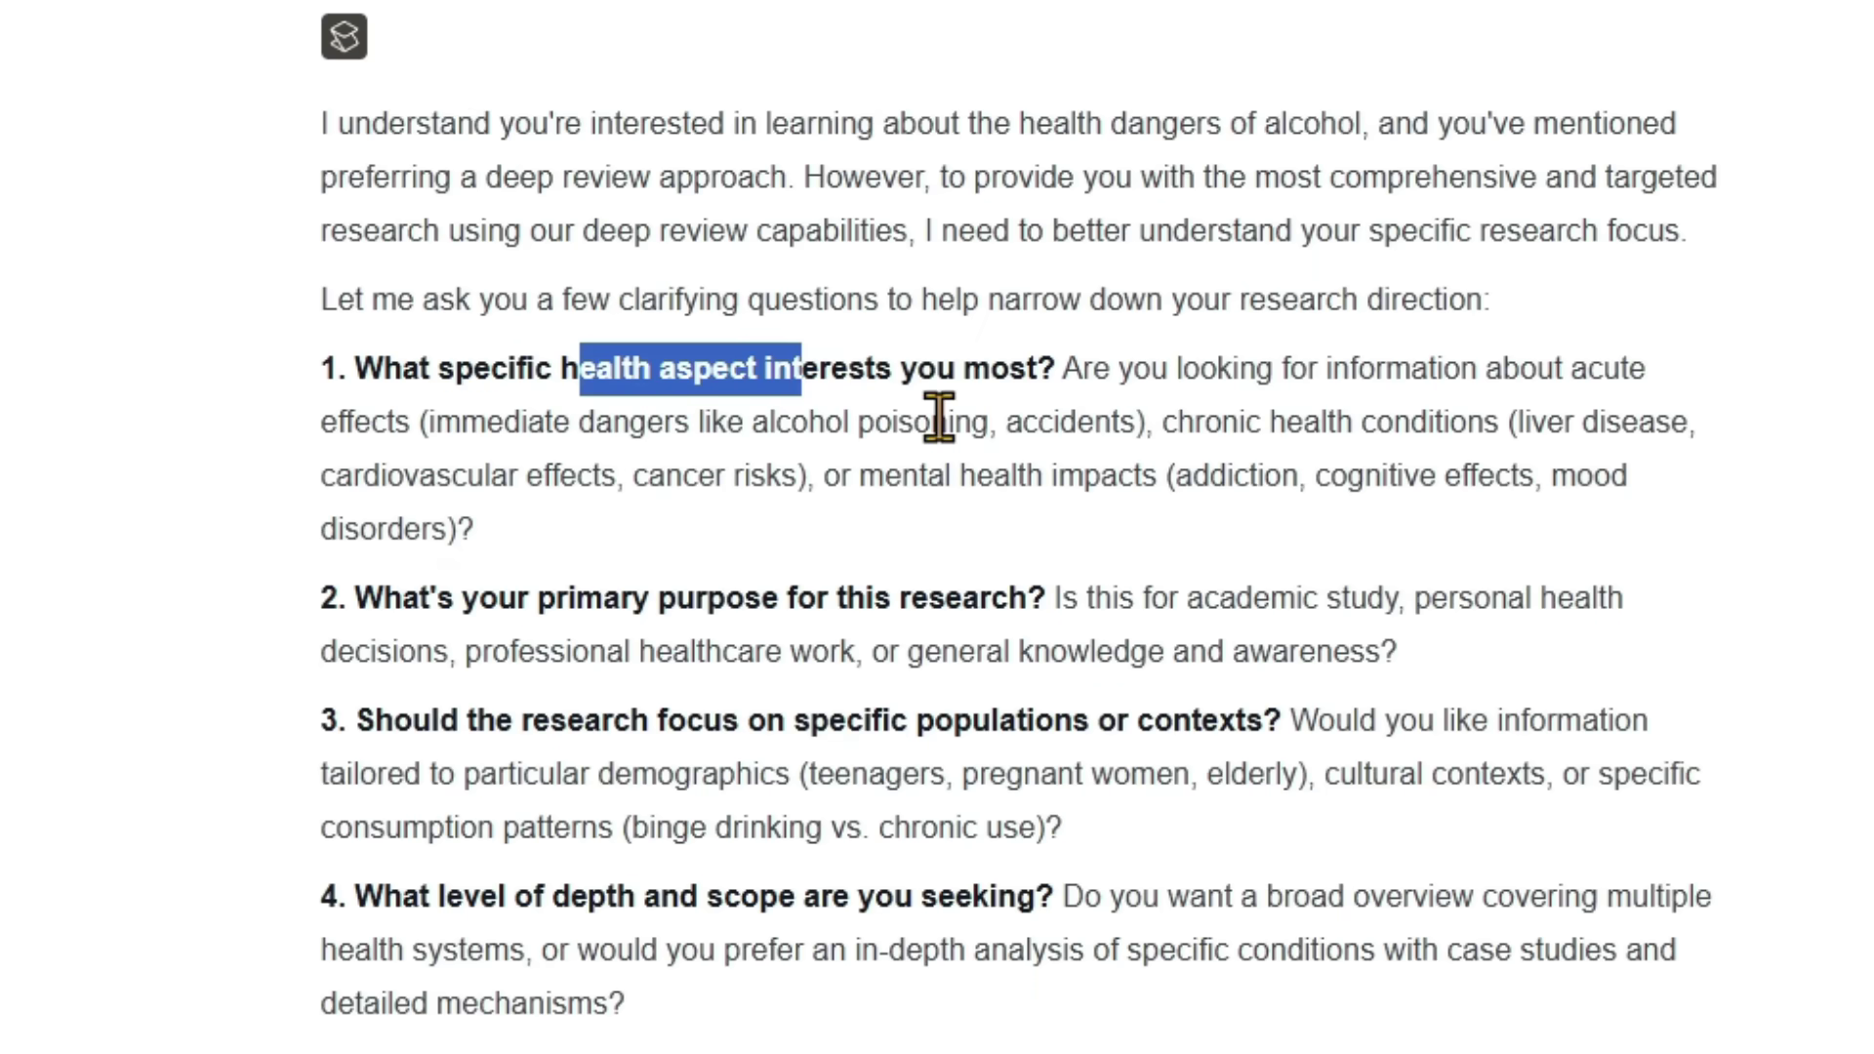
left_click_drag(1157, 422, 1623, 420)
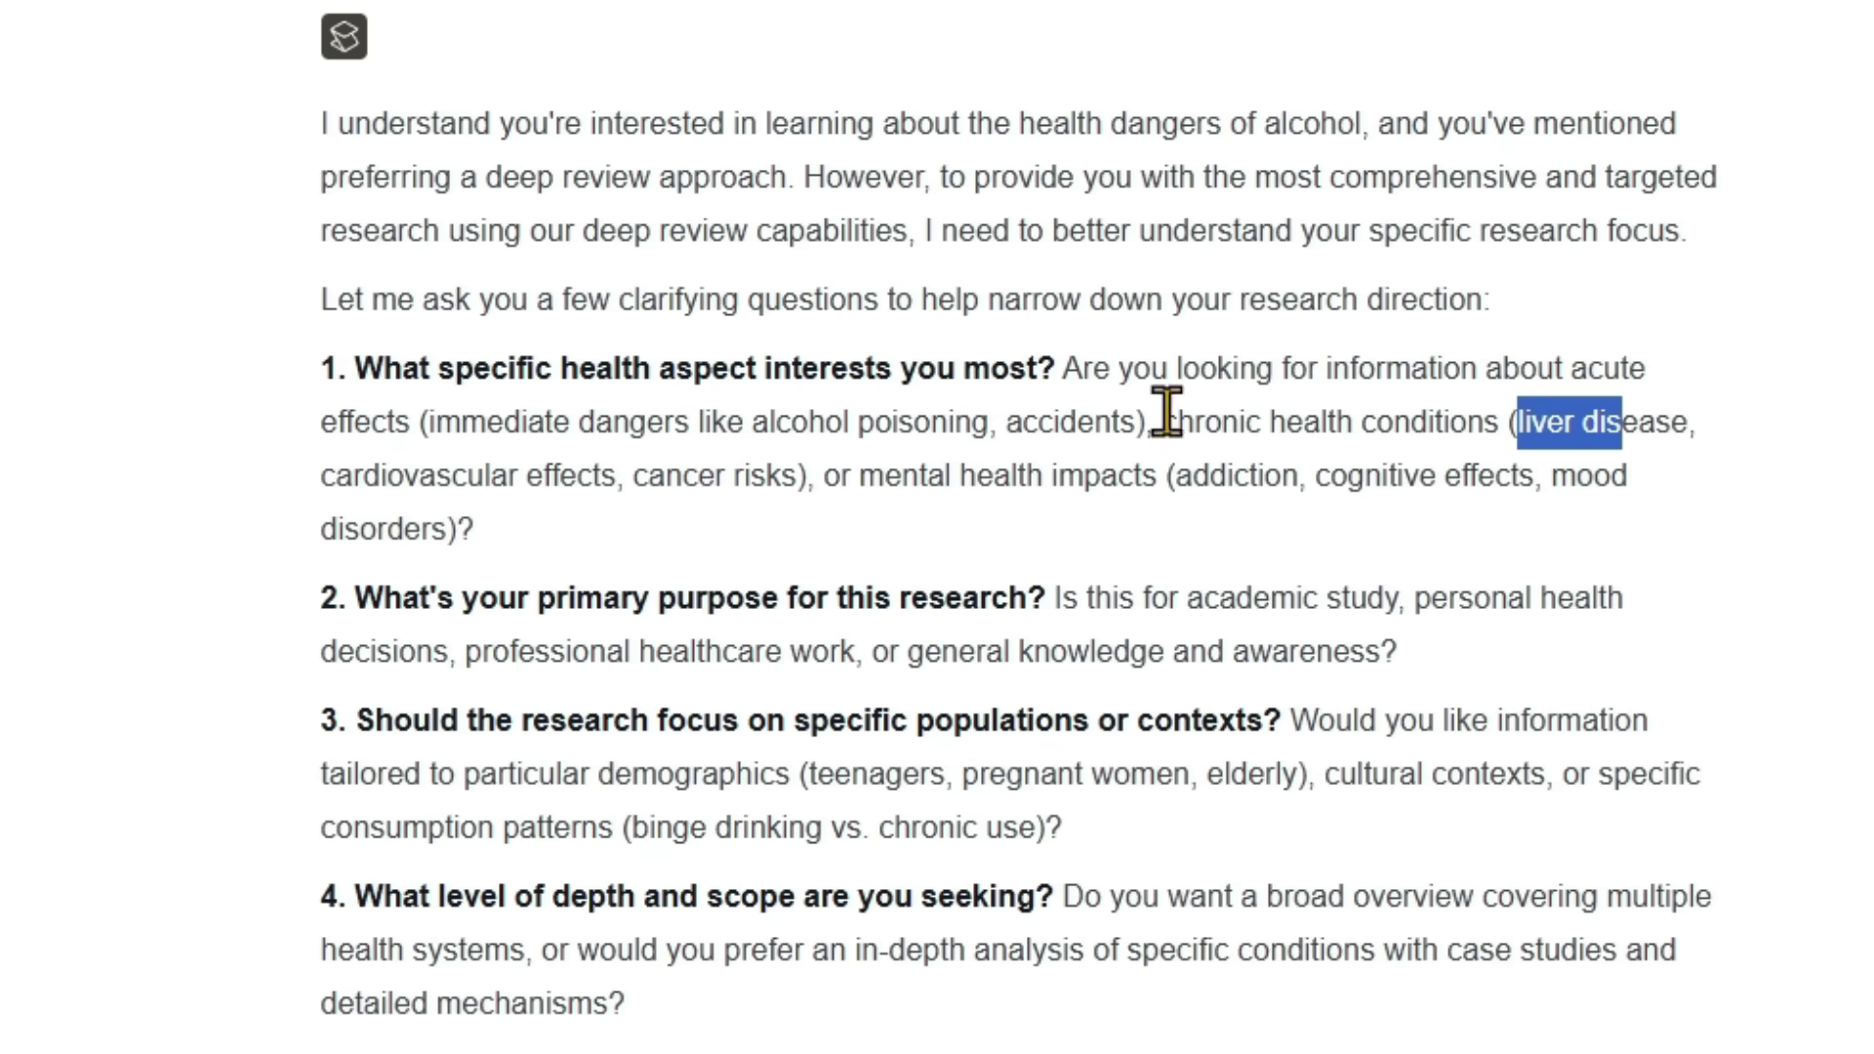
left_click_drag(352, 476, 648, 484)
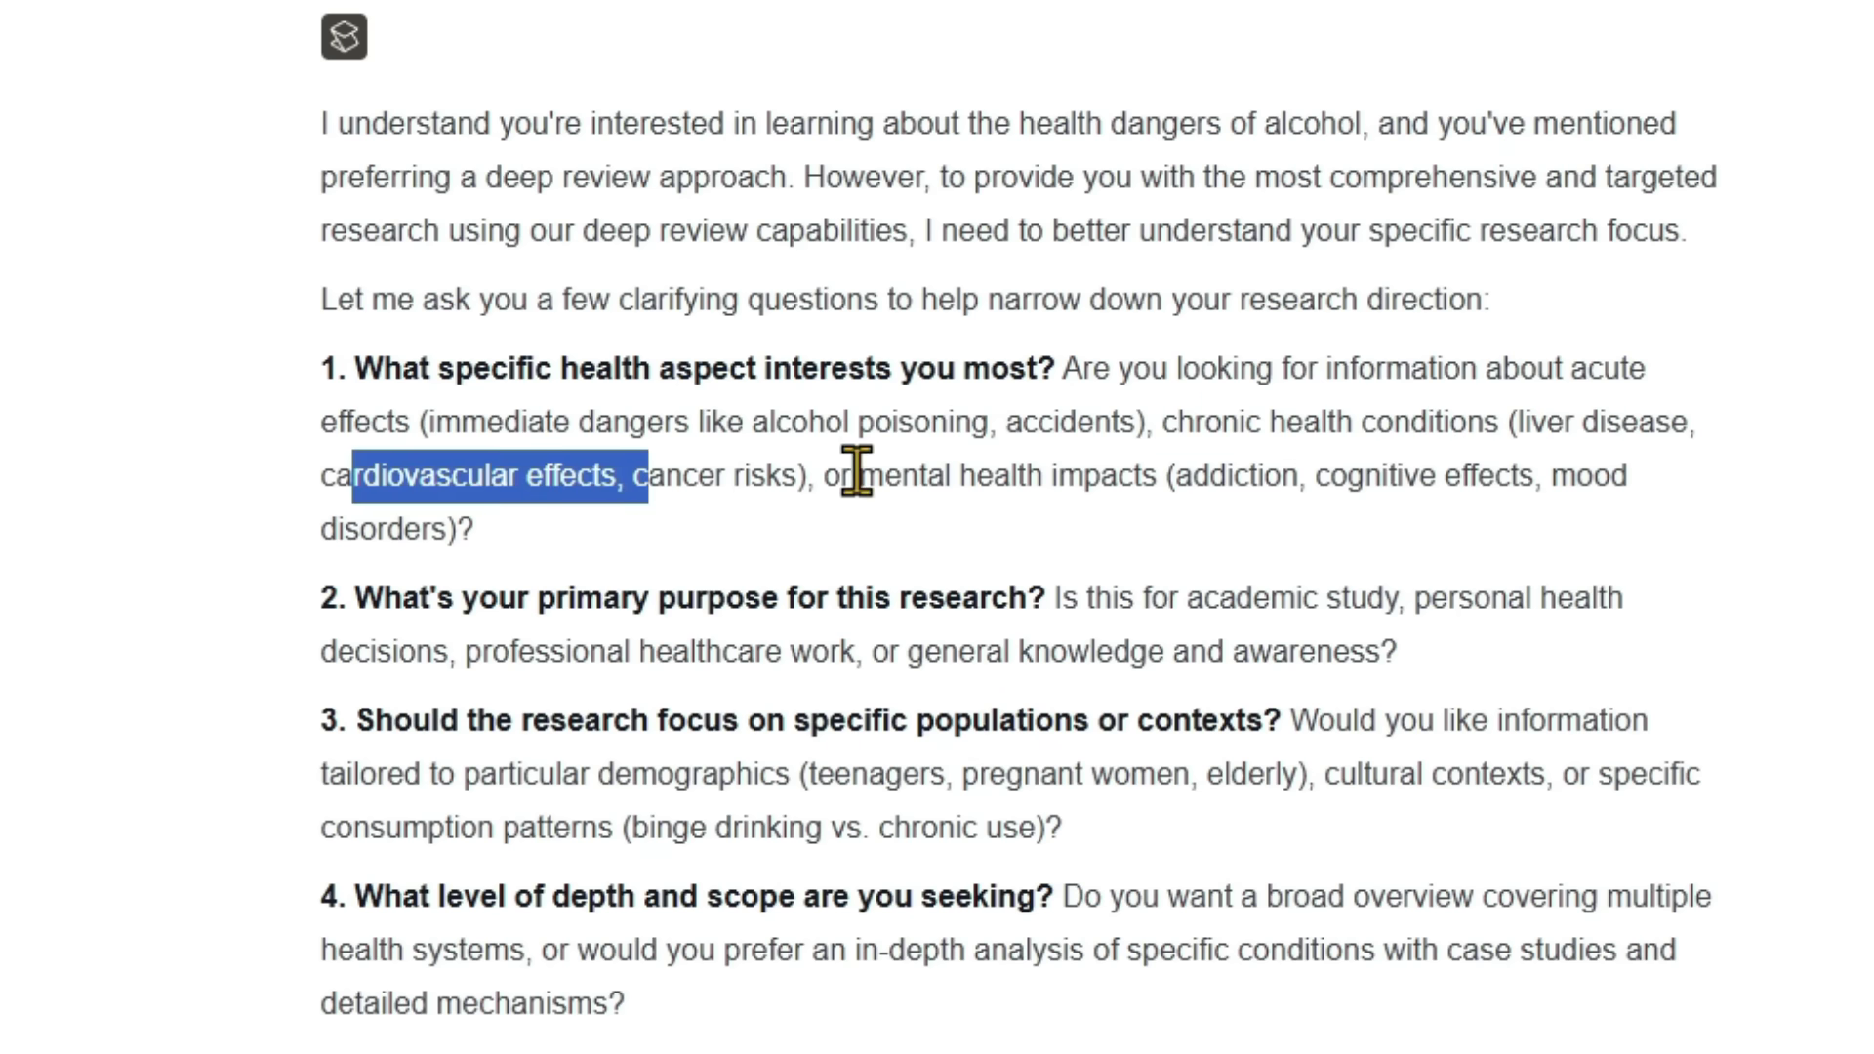
mouse_move(864, 480)
left_mouse_down()
mouse_move(1344, 501)
mouse_move(1352, 473)
mouse_move(1483, 478)
left_mouse_up()
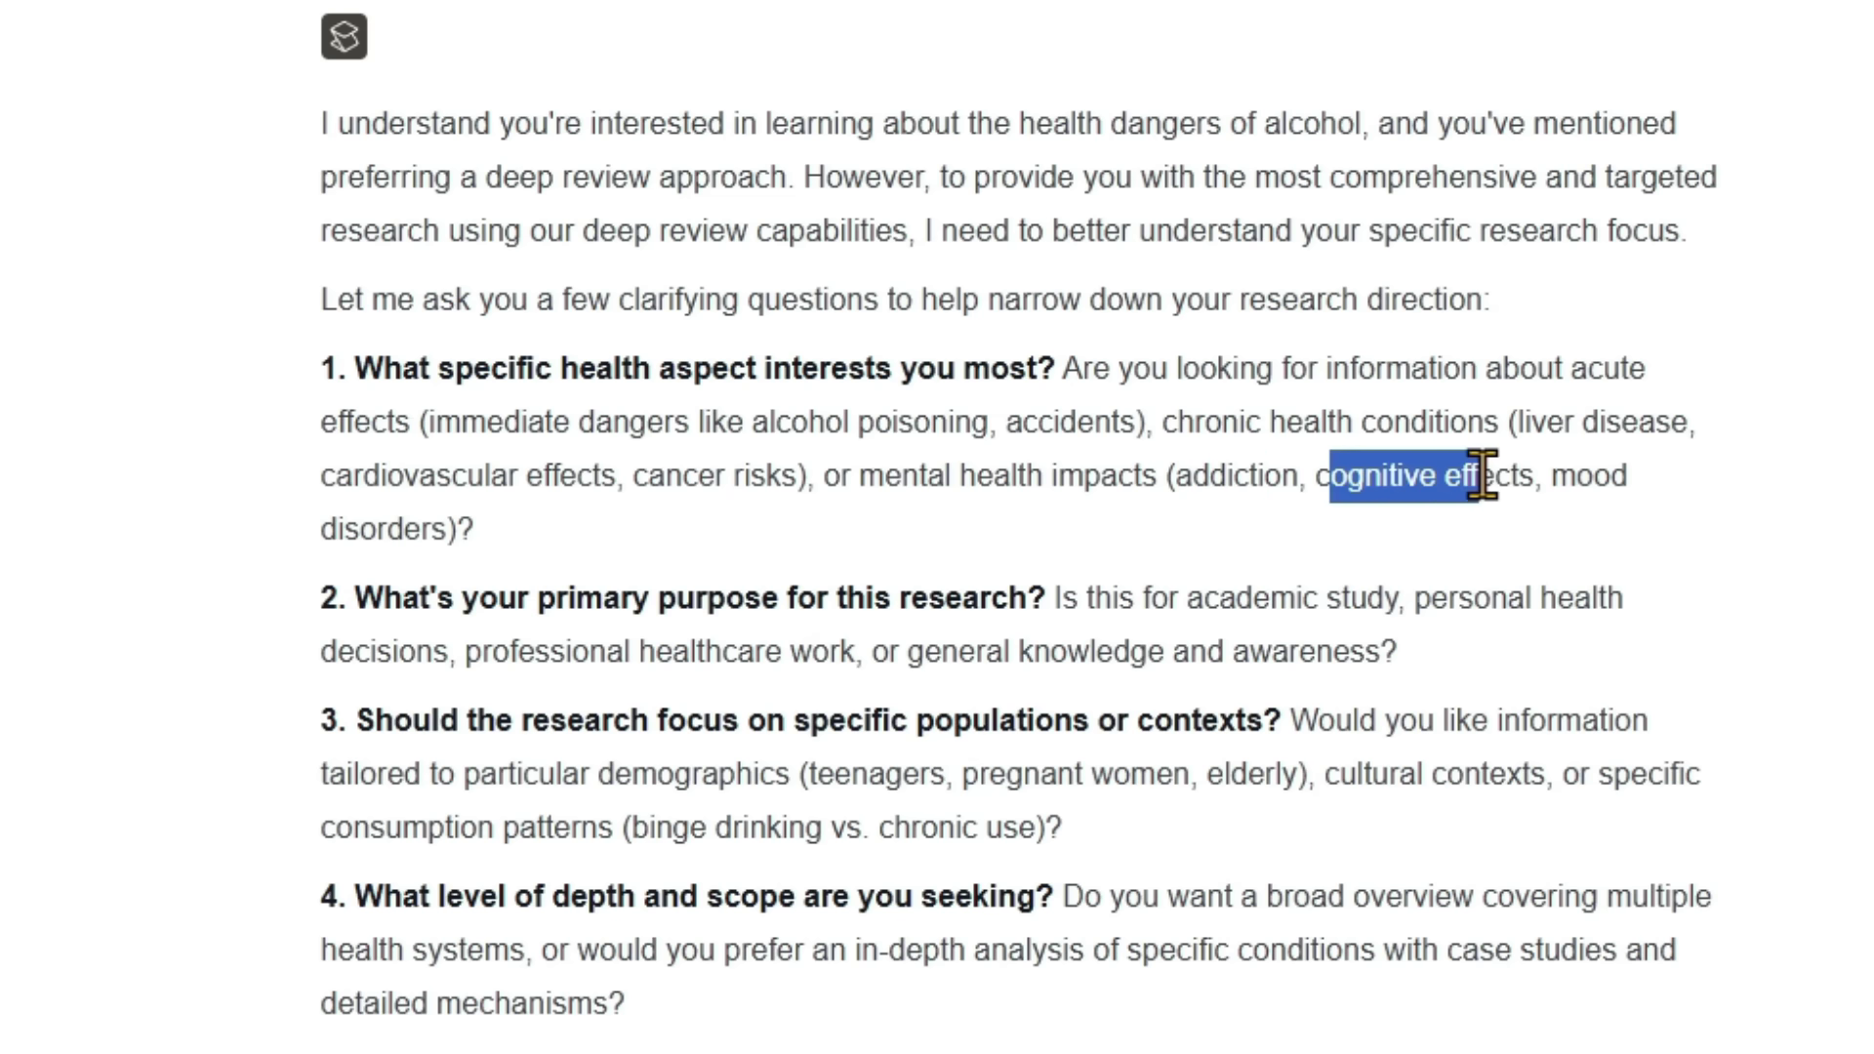
left_click_drag(1536, 371, 1704, 379)
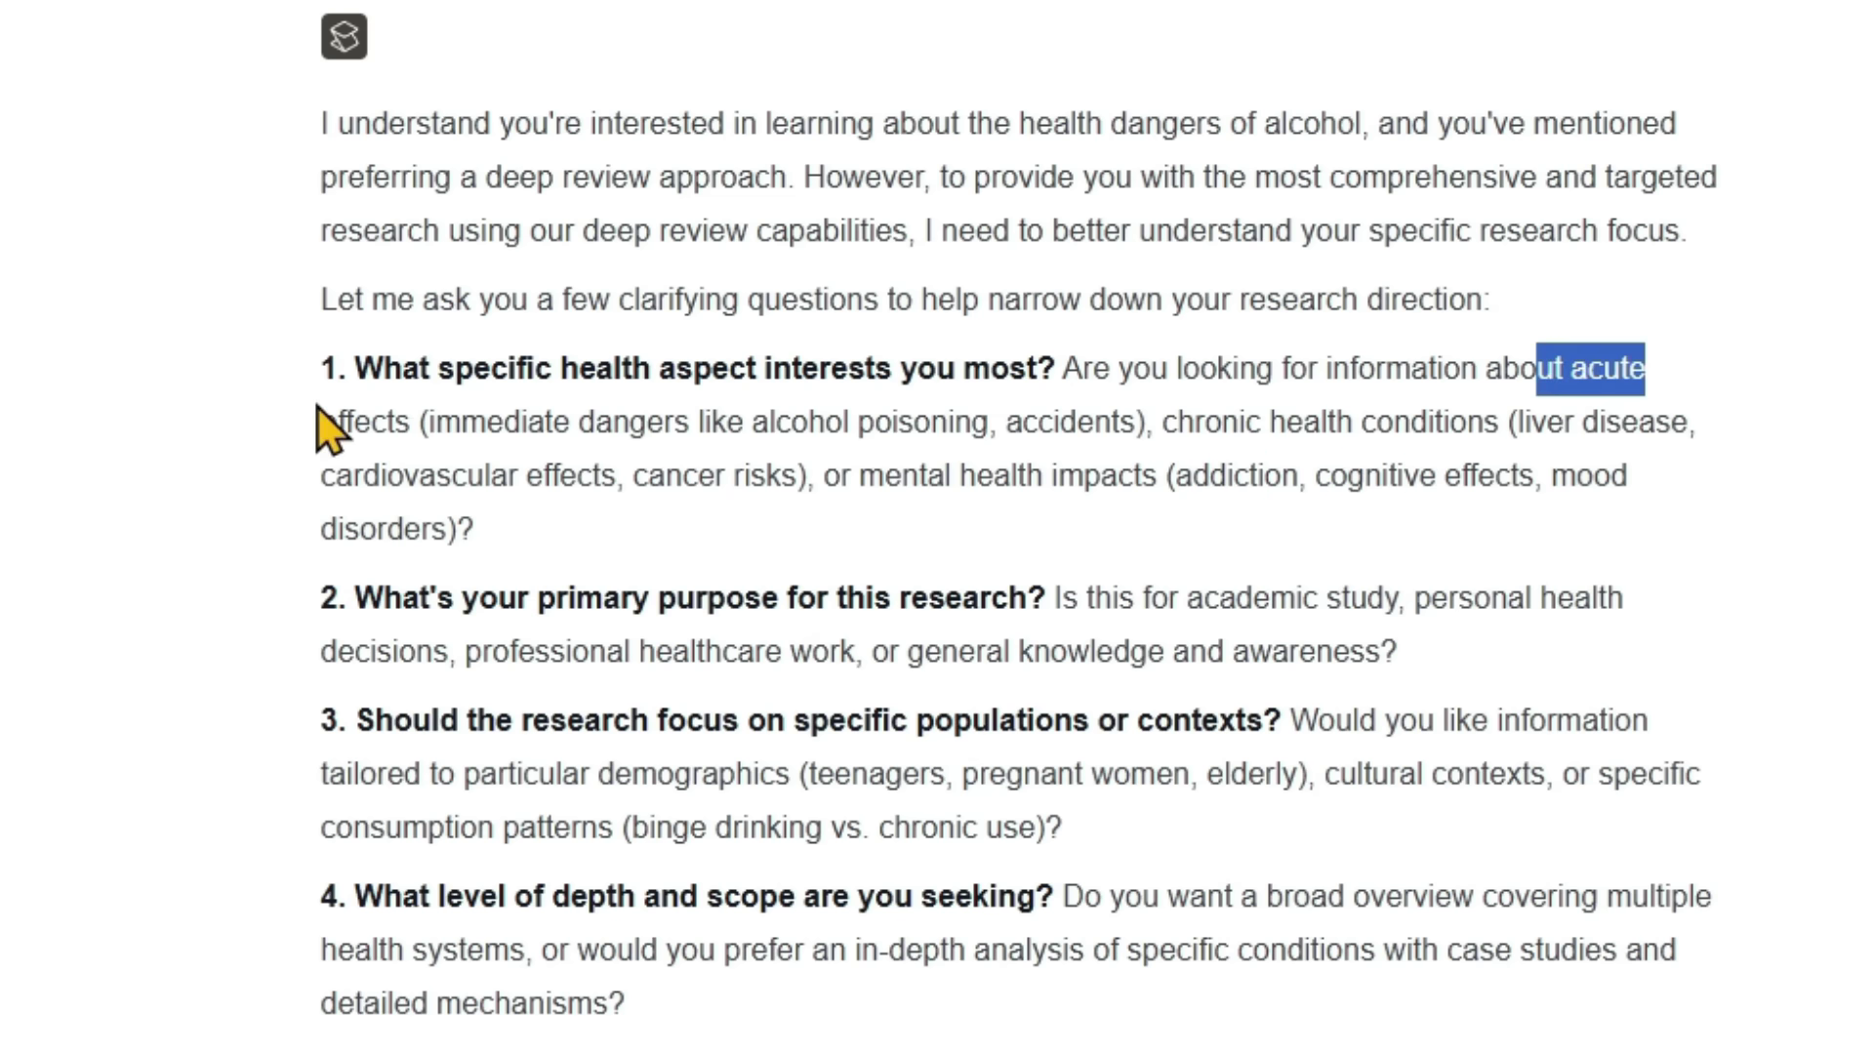
left_click_drag(322, 419, 781, 408)
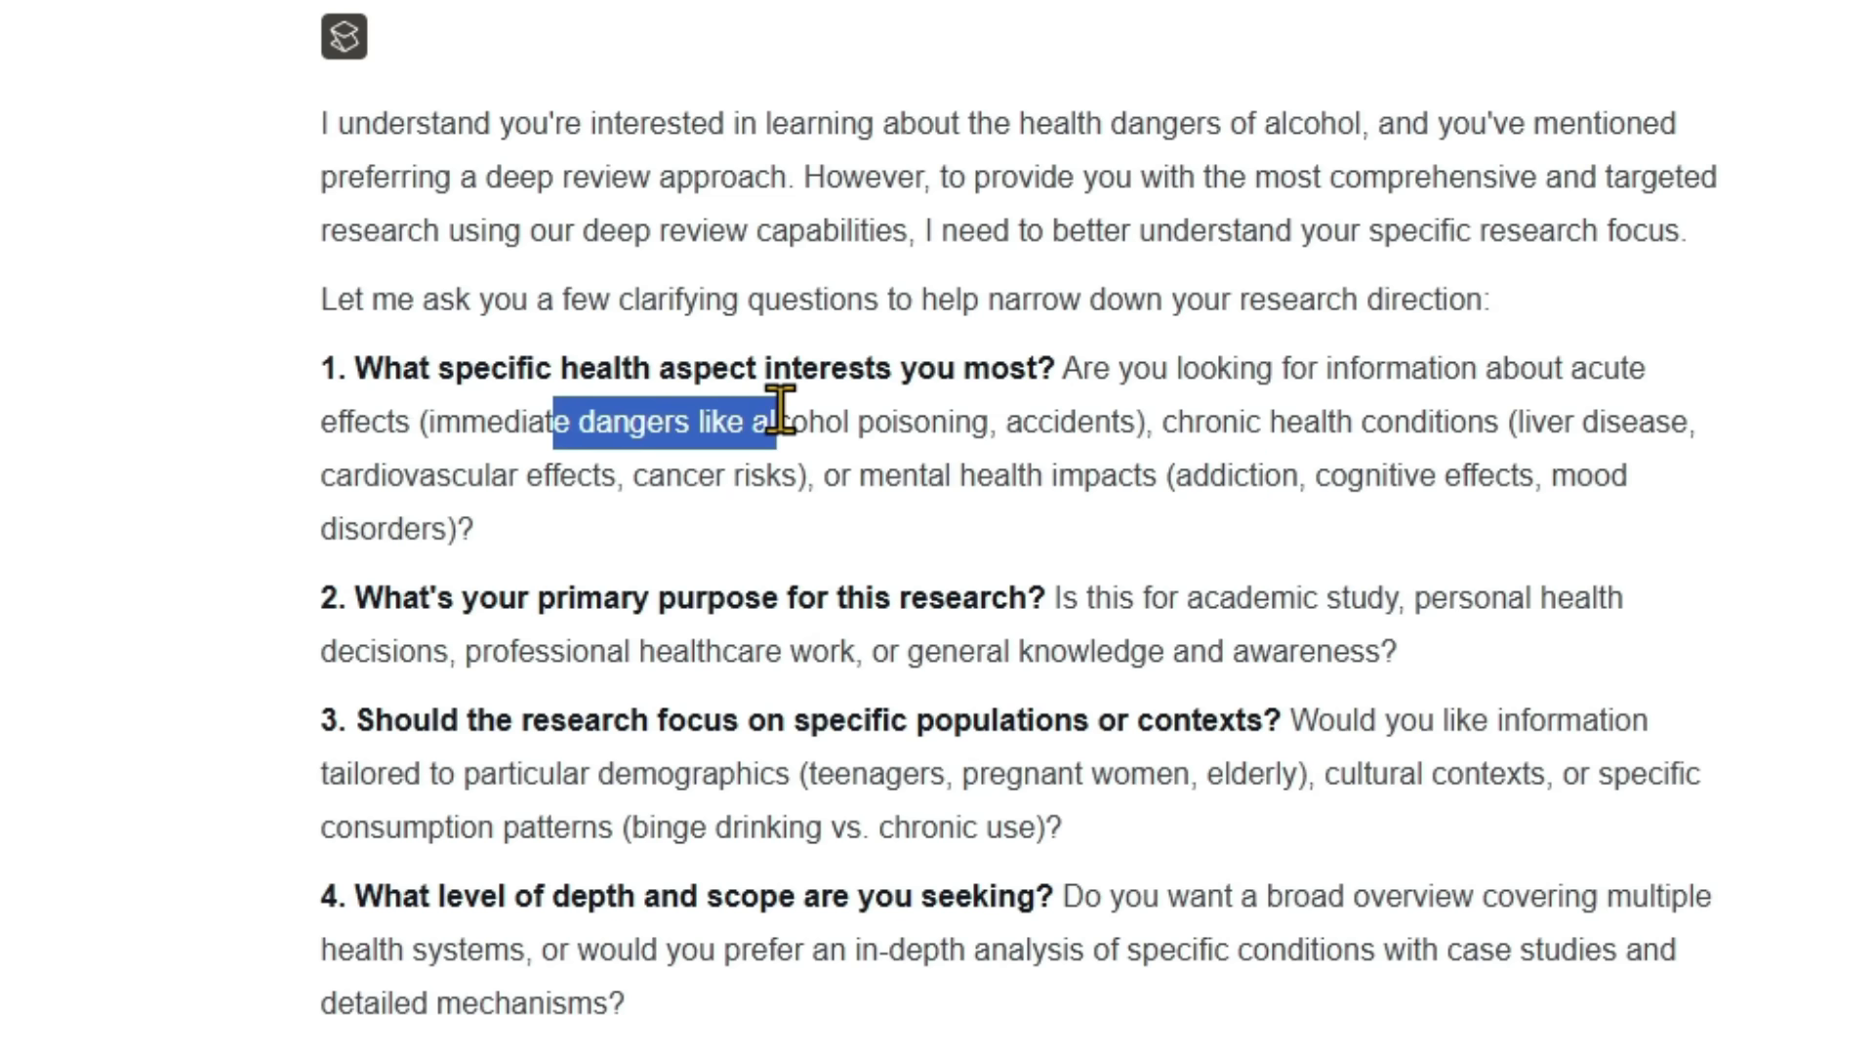
Step: Read the agent's first two clarifying questions, on the health aspect of interest and the primary purpose of the research
left_click_drag(824, 511, 543, 383)
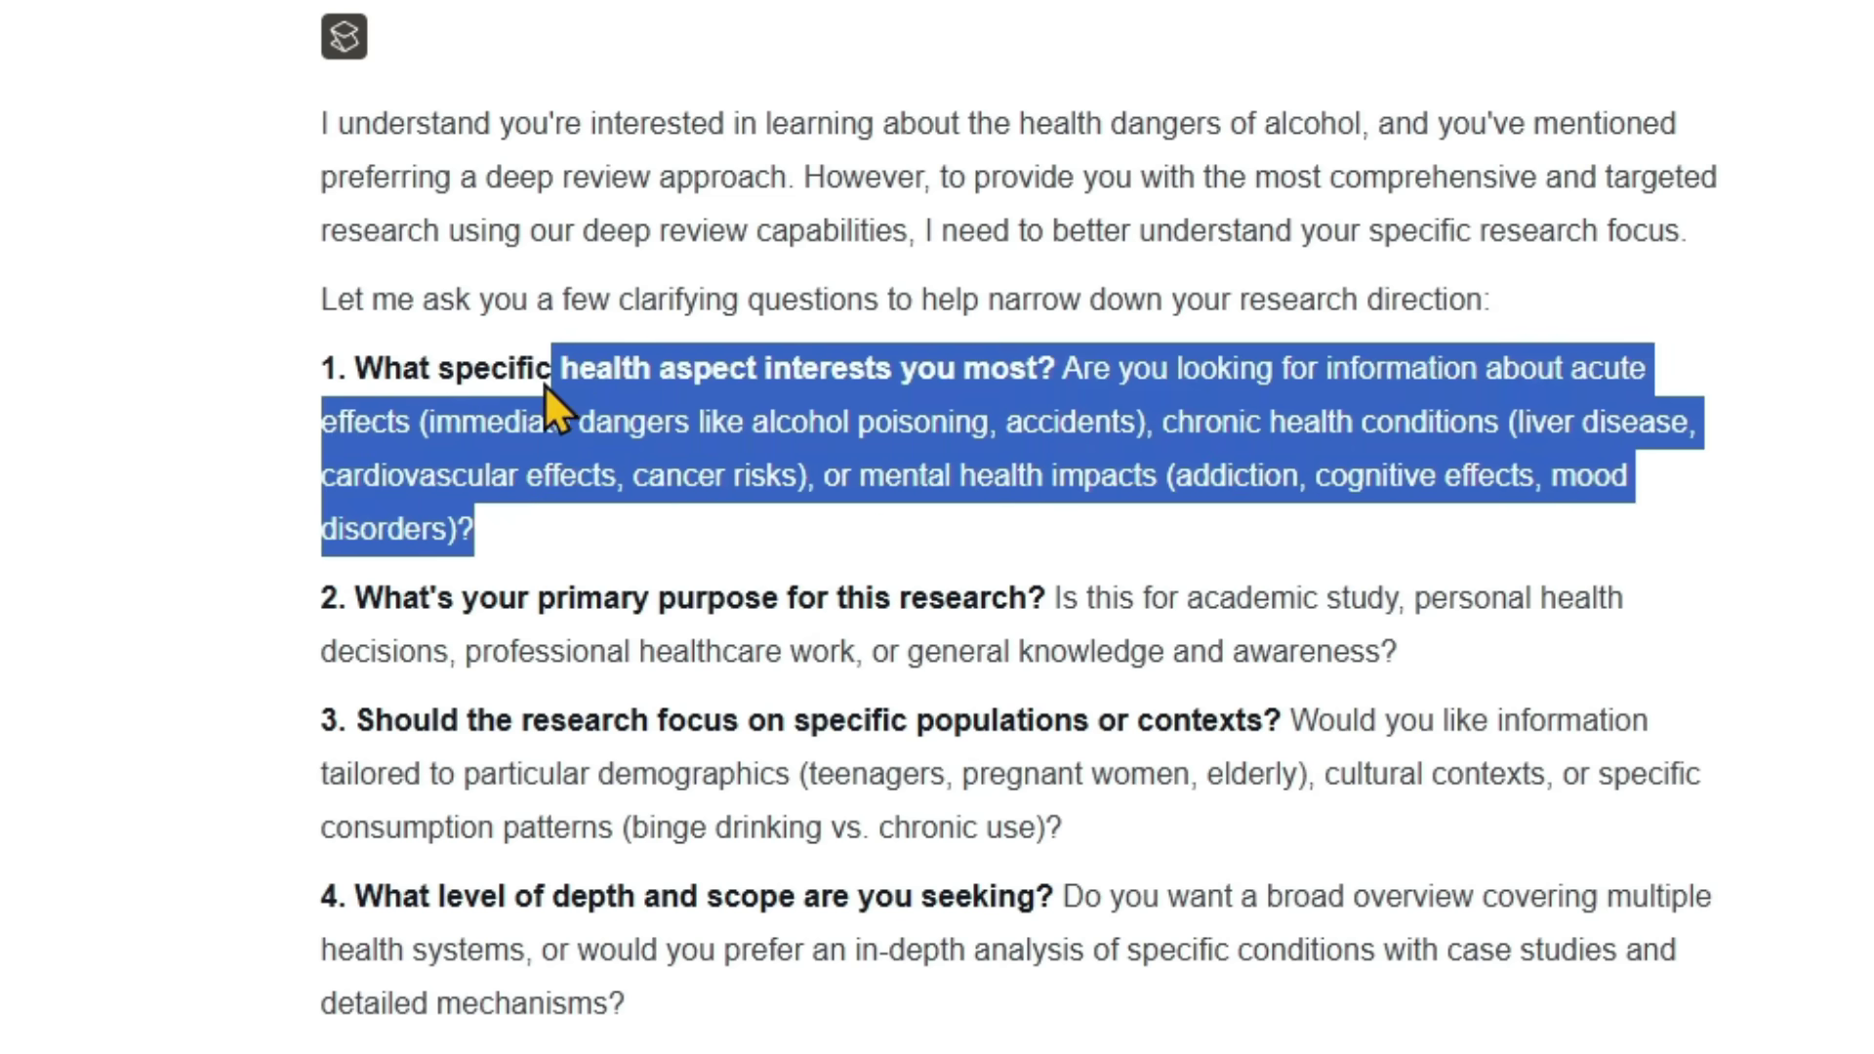
left_click(611, 531)
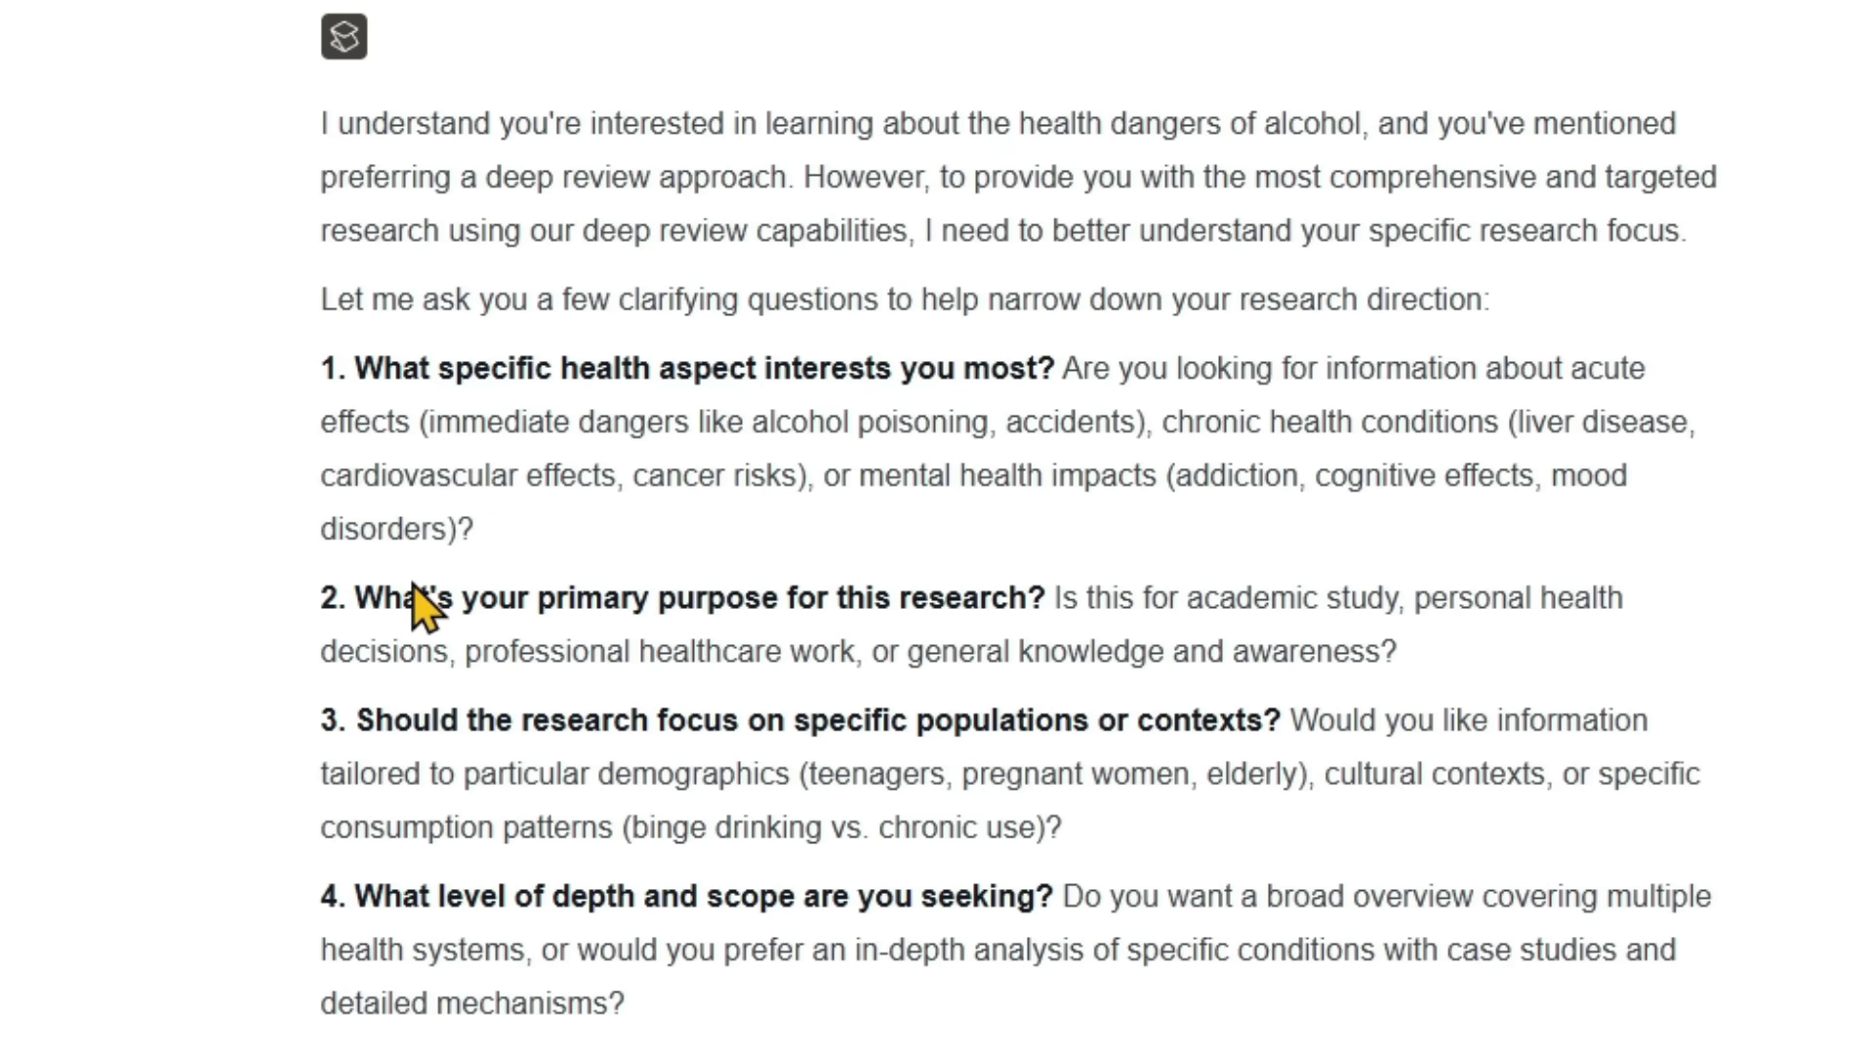
left_click_drag(553, 598, 1037, 651)
left_click(1201, 594)
left_click_drag(1203, 598, 1624, 600)
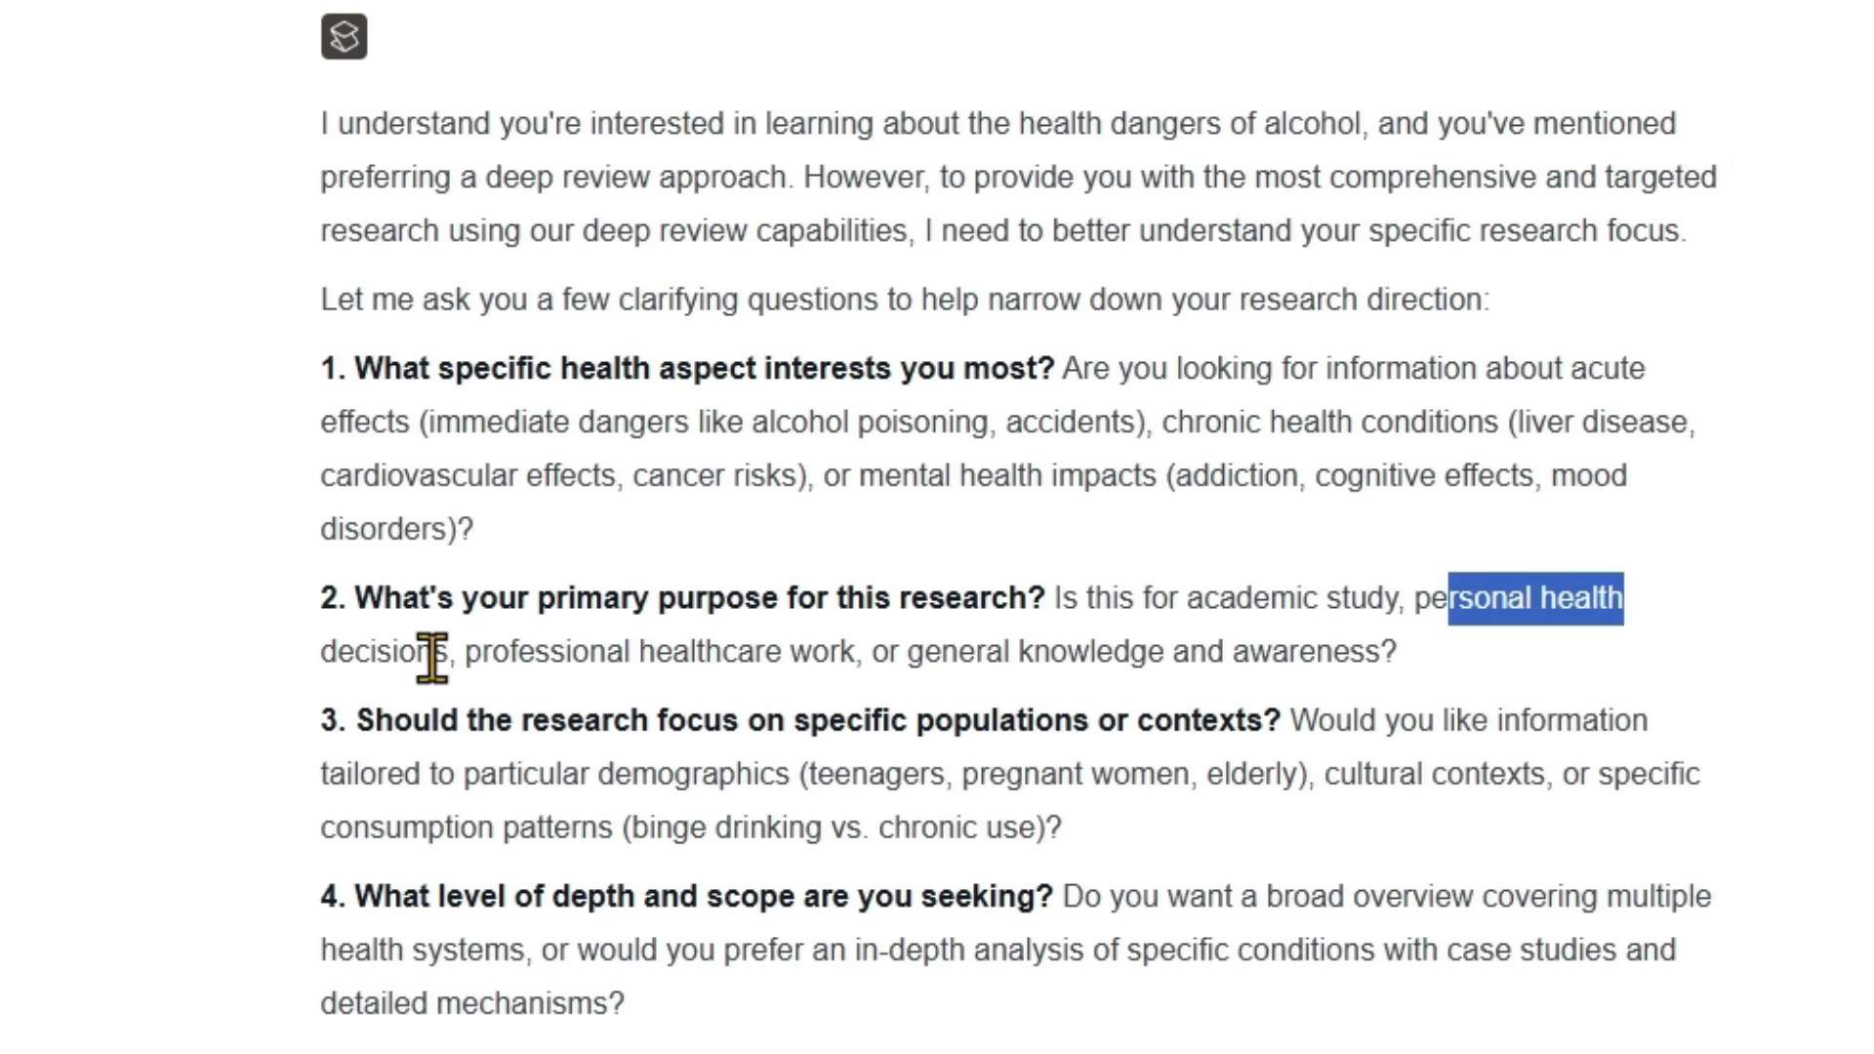
left_click(363, 664)
left_click_drag(363, 664, 436, 664)
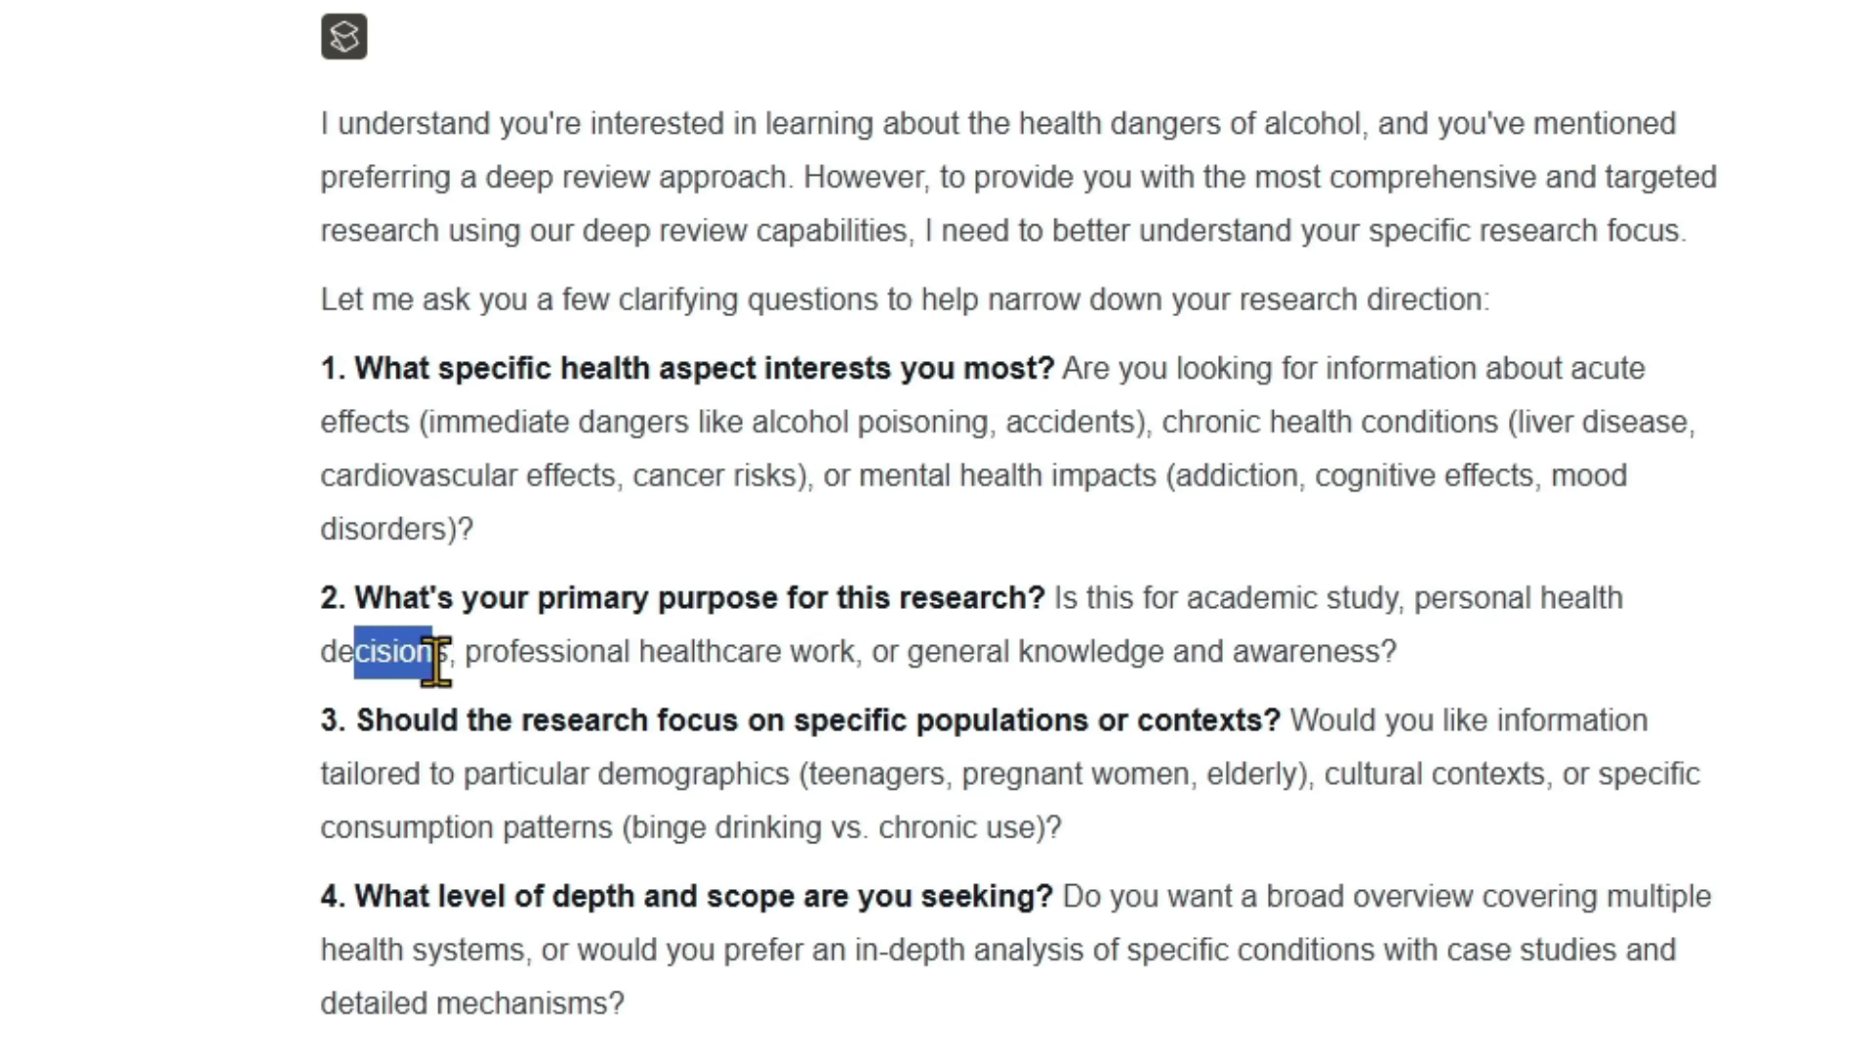
left_click(478, 696)
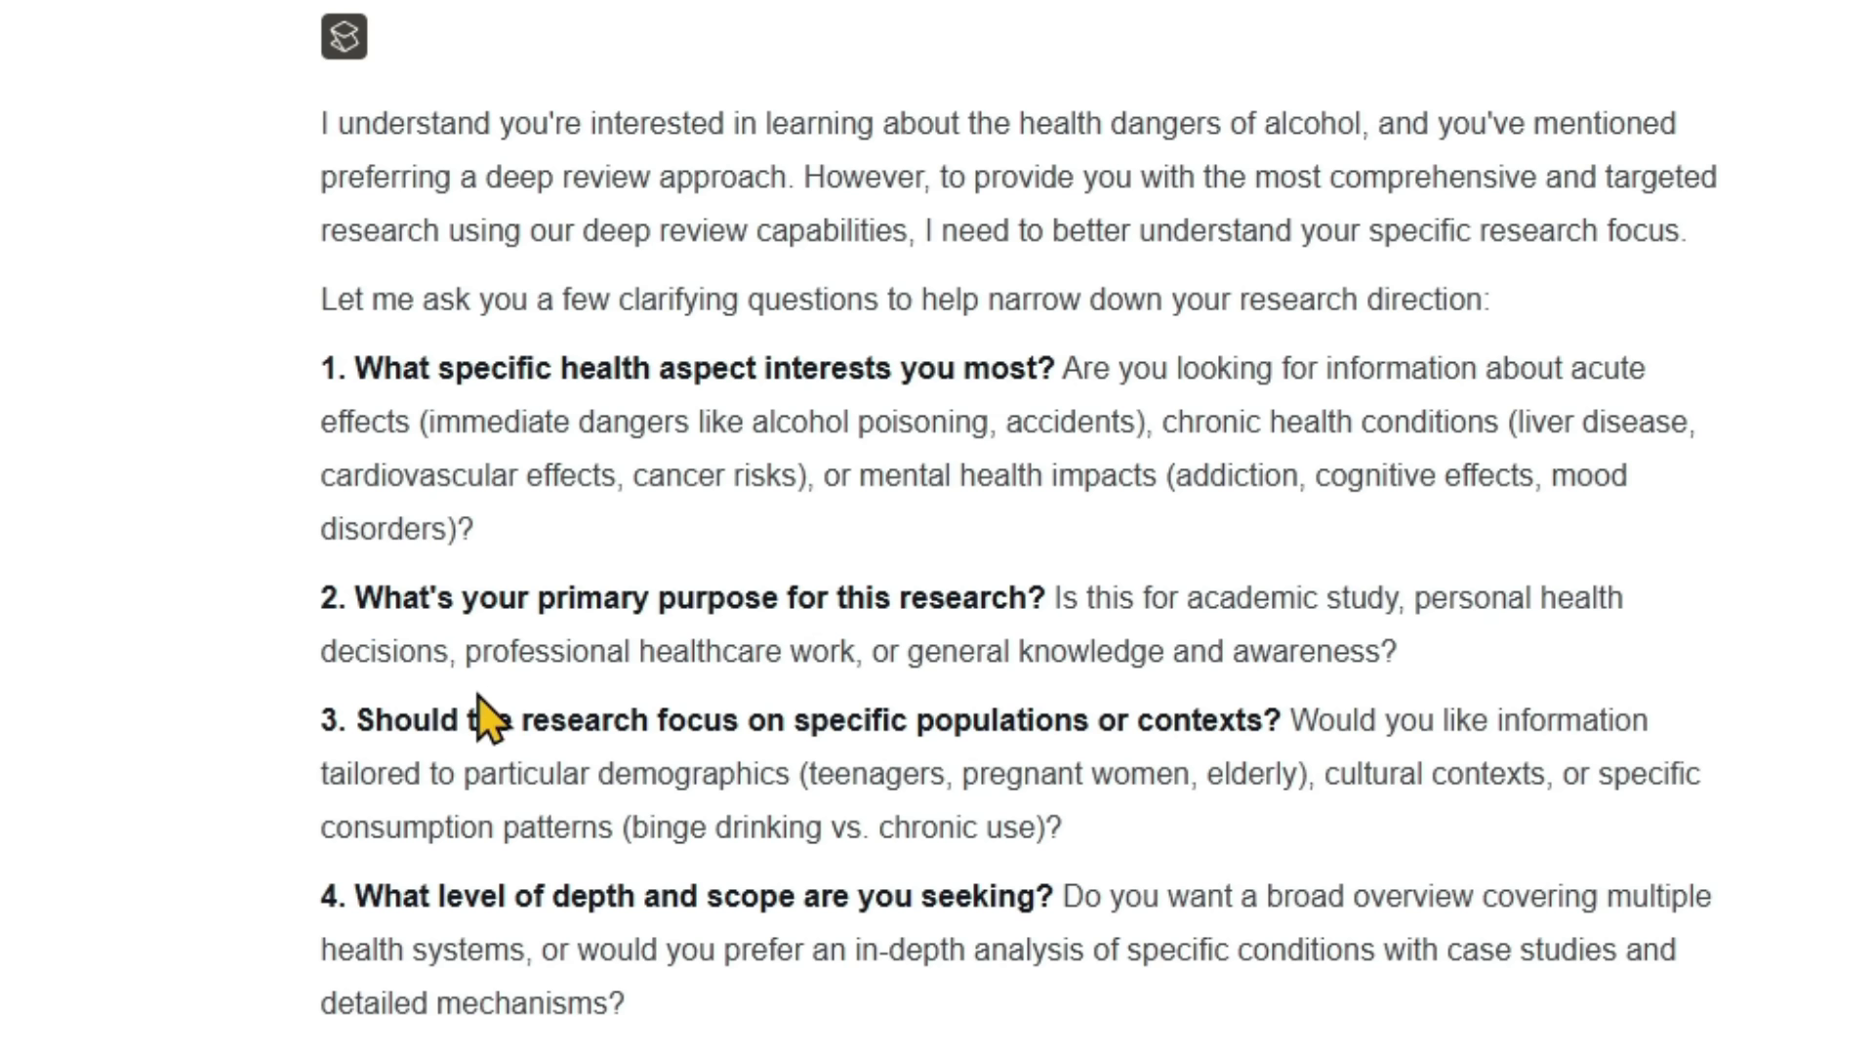
left_click_drag(484, 663, 767, 656)
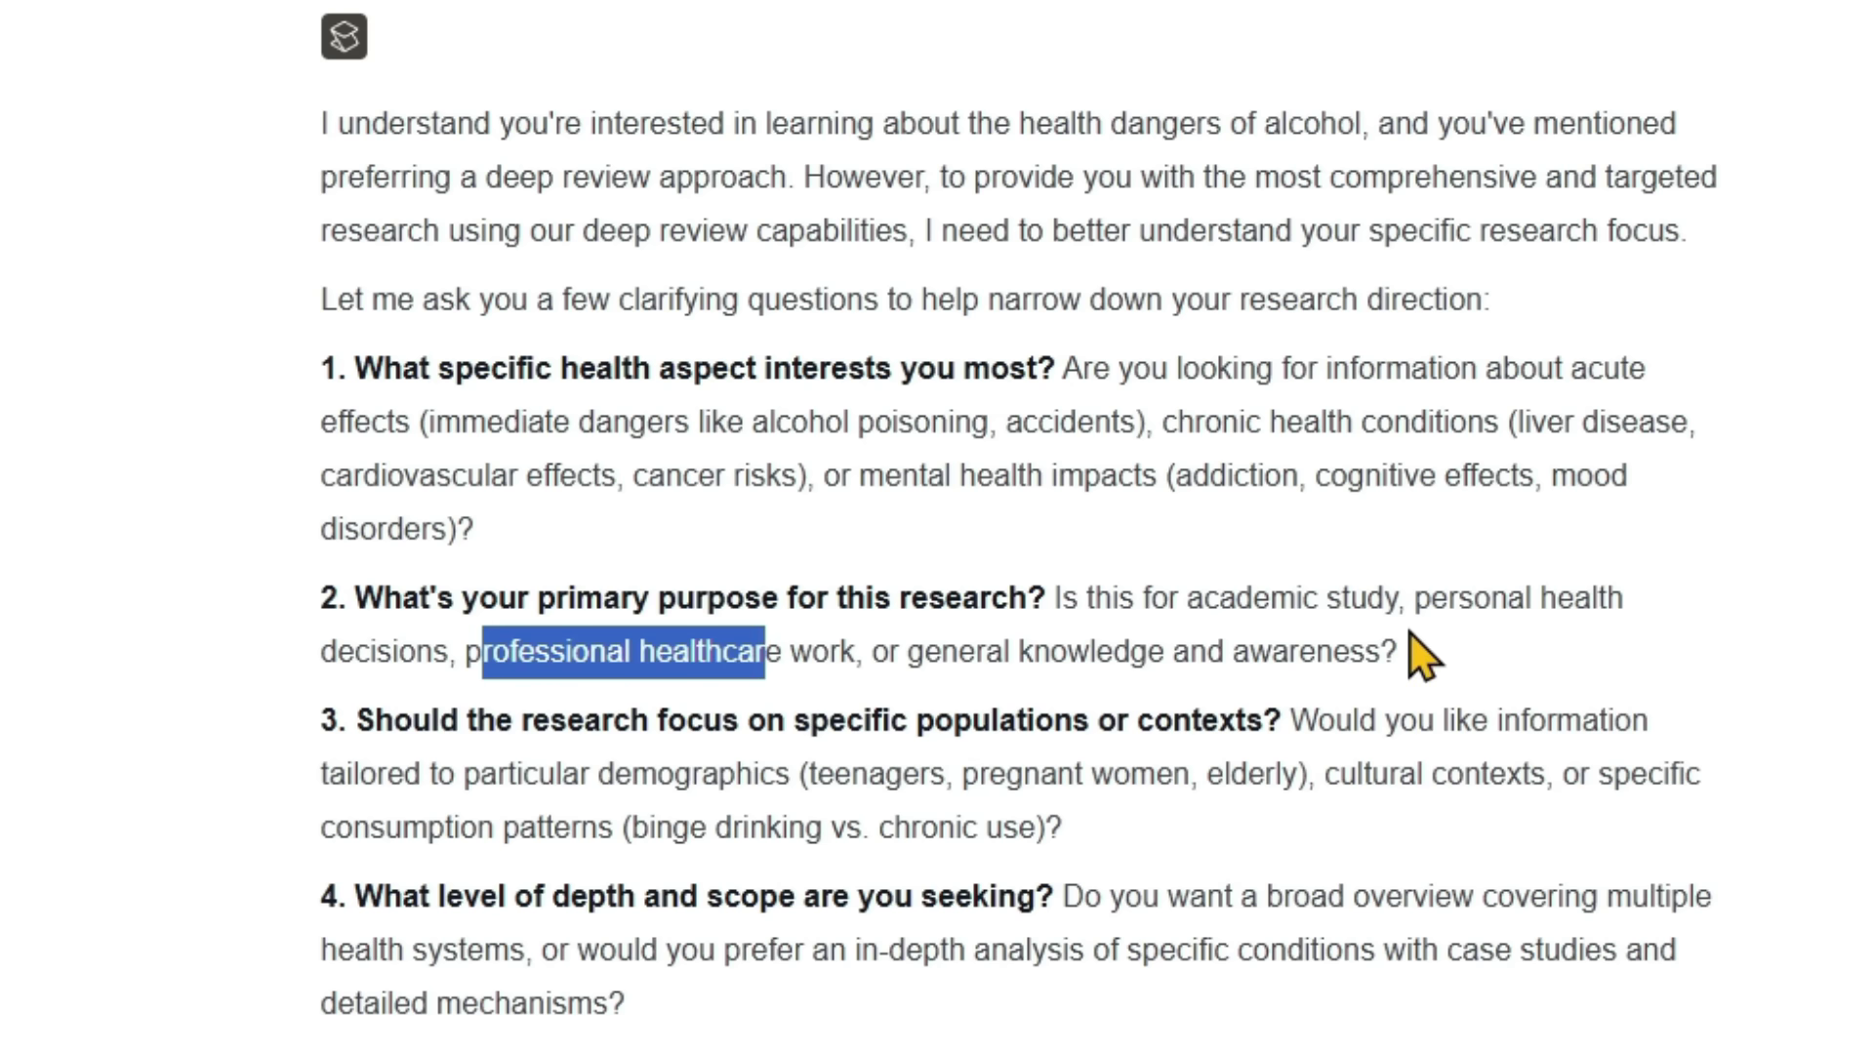
left_click_drag(1410, 646, 1084, 597)
left_click(829, 598)
left_click_drag(337, 598, 1043, 599)
left_click_drag(1403, 668, 1100, 578)
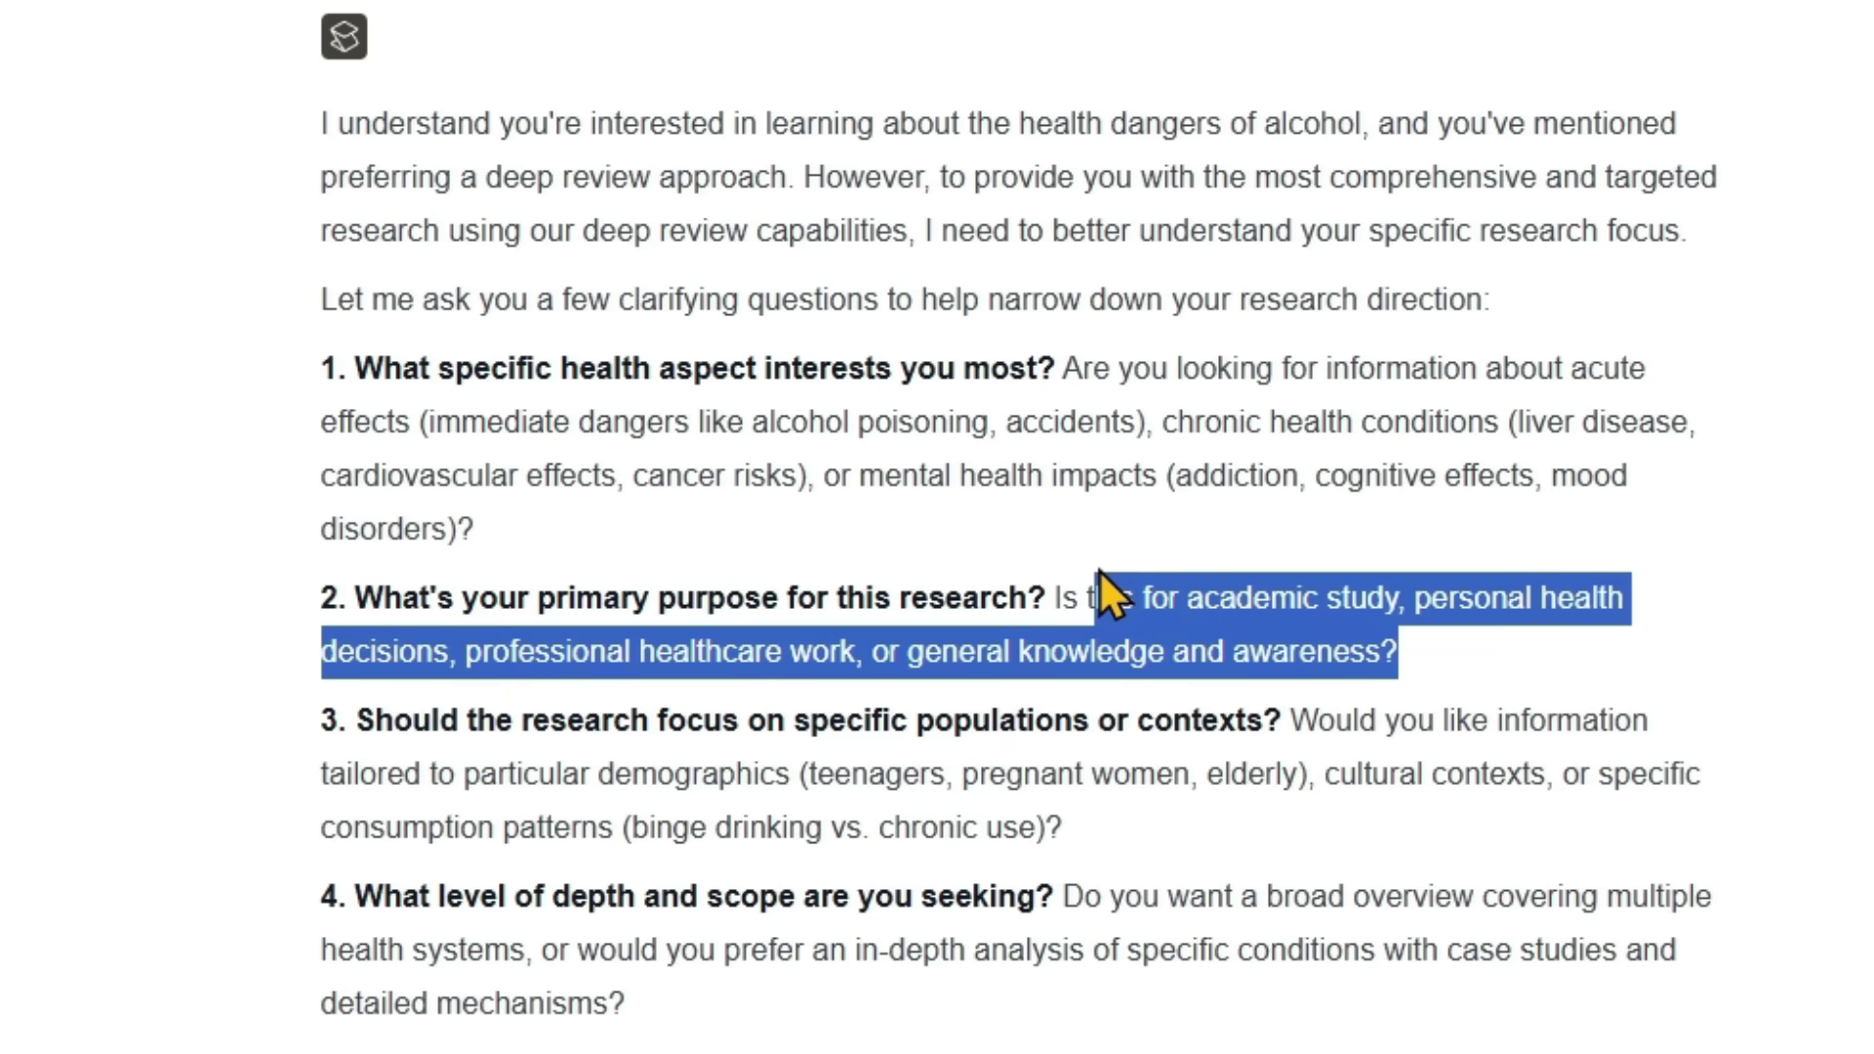
left_click(420, 746)
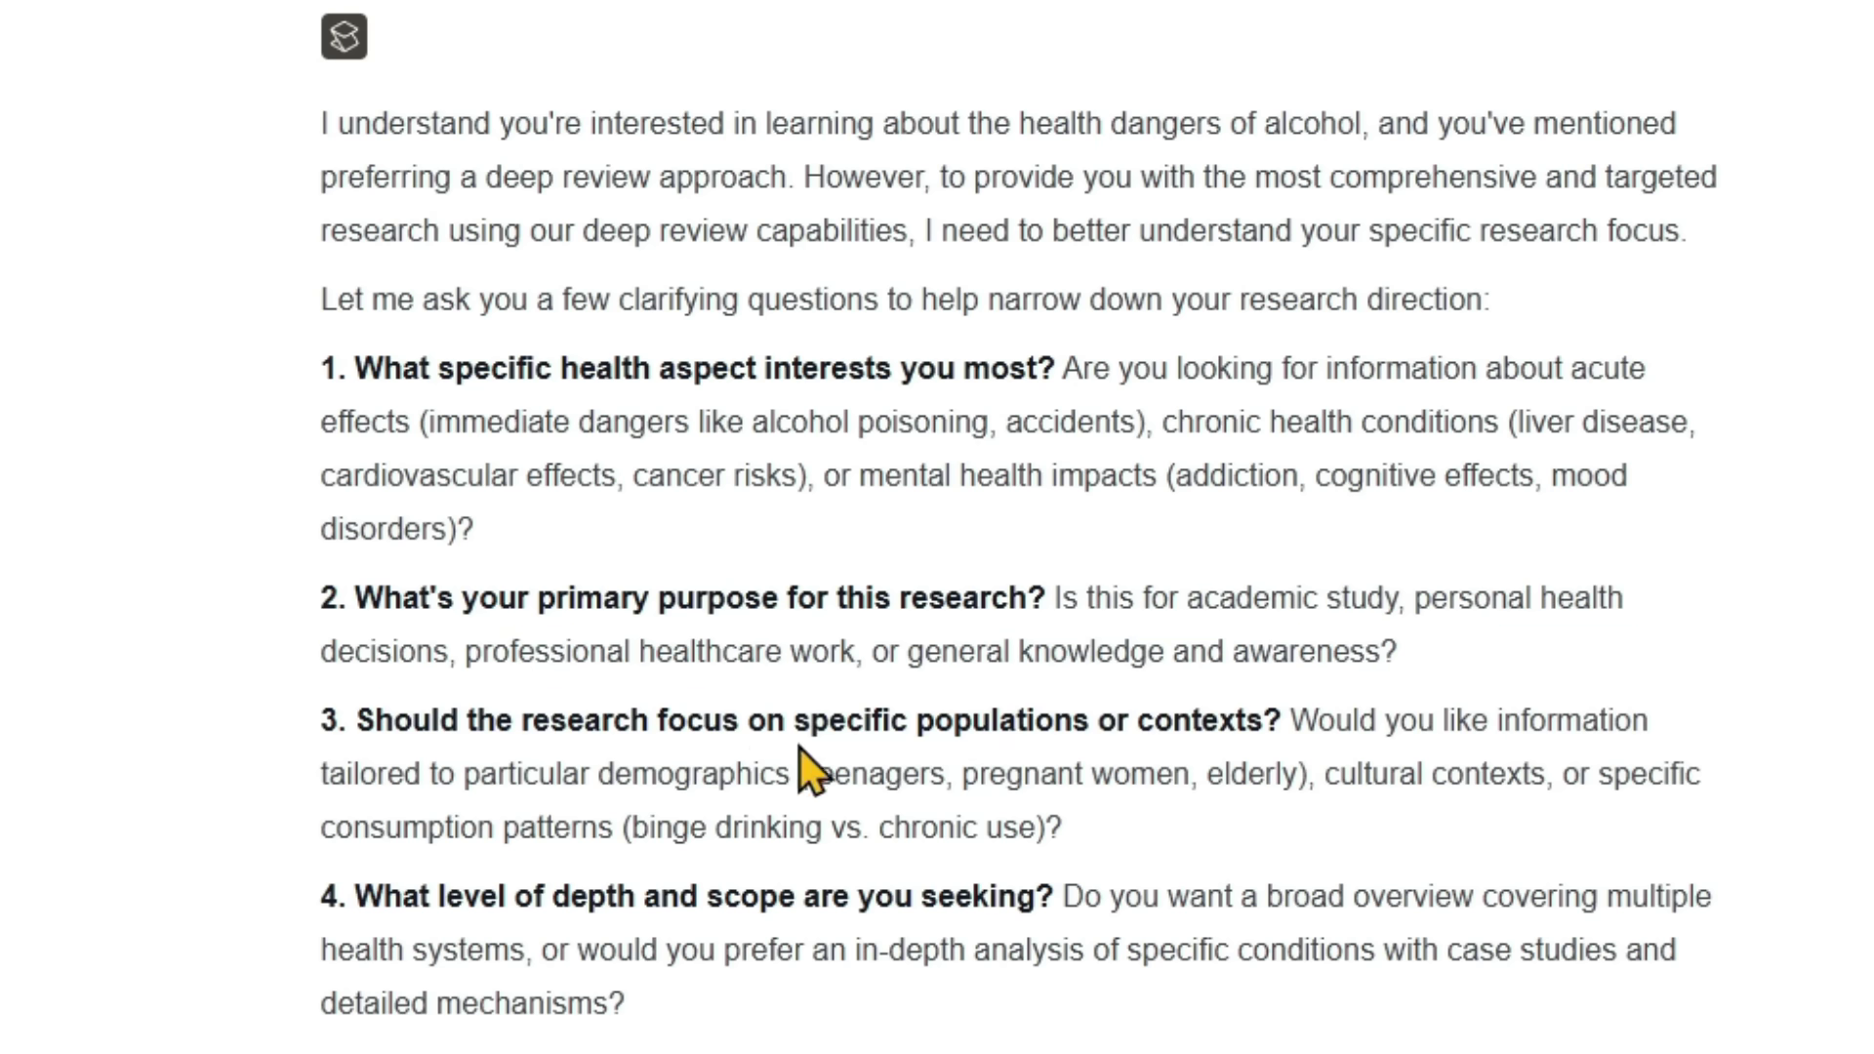
Step: Read the agent's third and fourth clarifying questions, on specific populations or contexts and on depth and scope
left_click_drag(842, 720, 1272, 727)
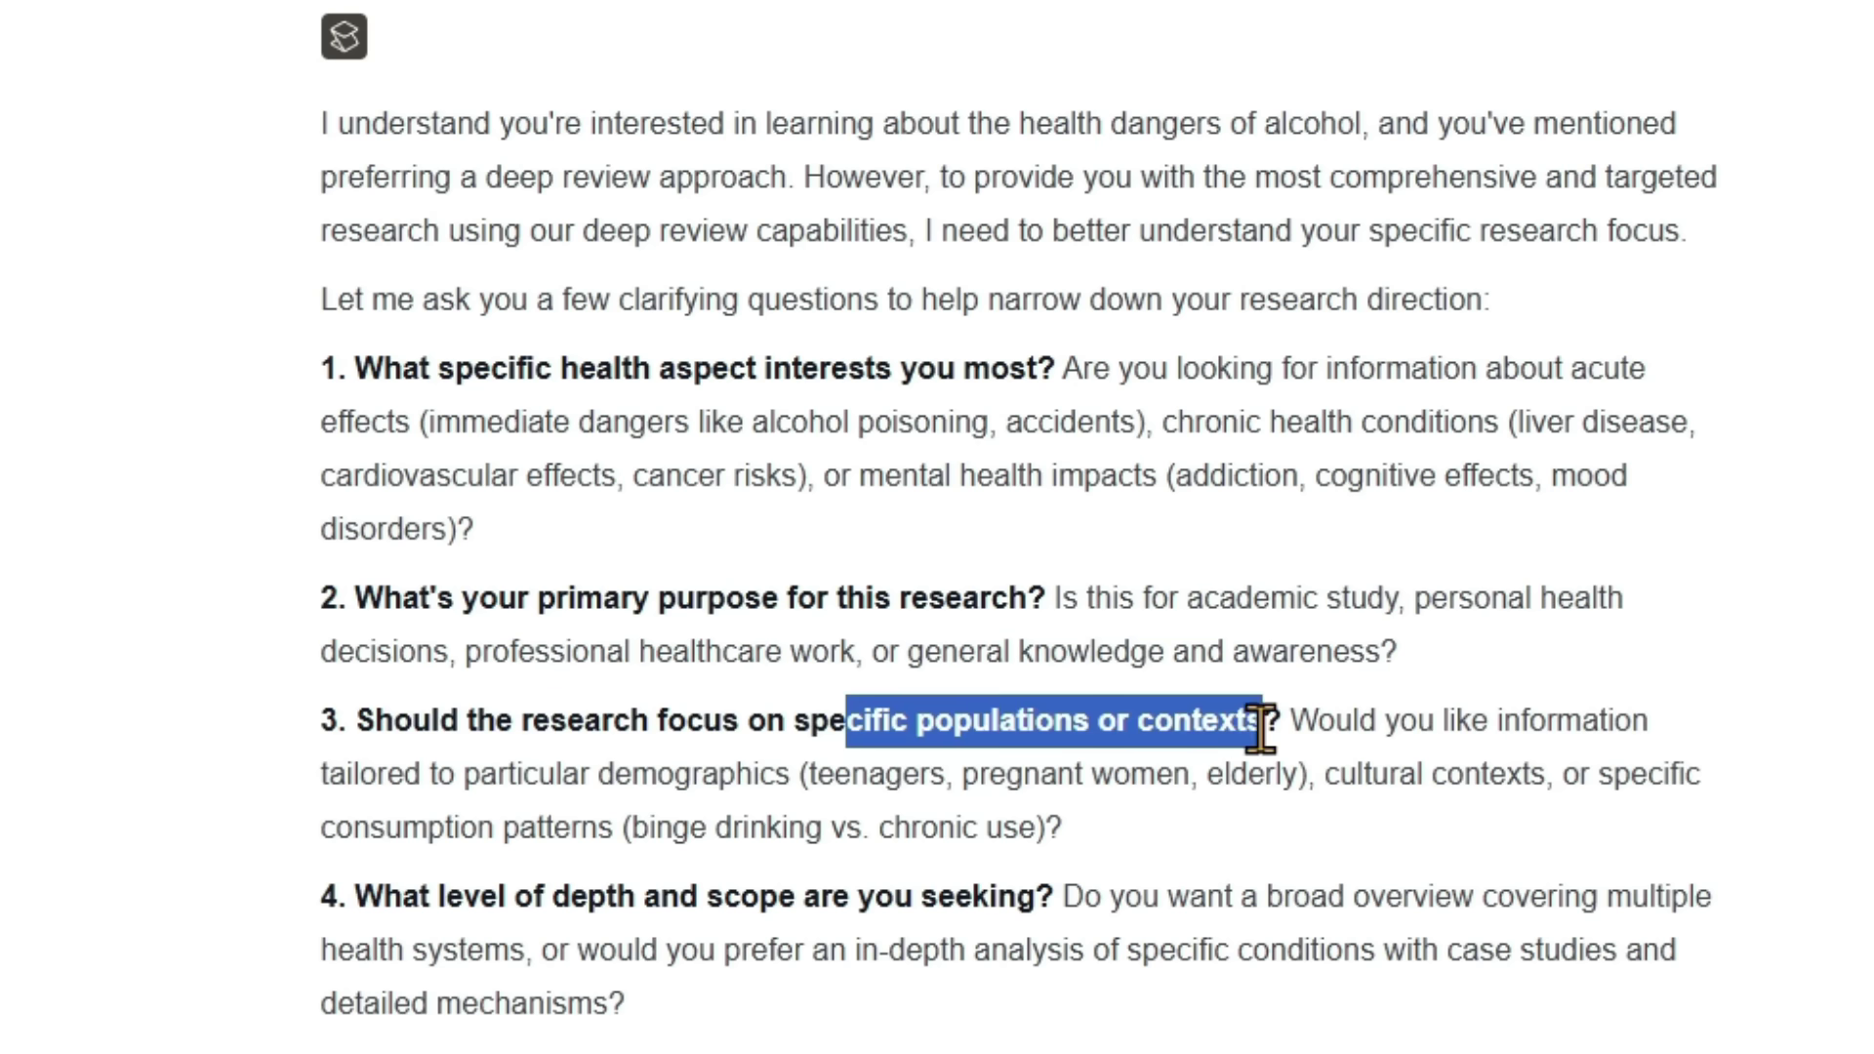
left_click(972, 778)
left_click_drag(971, 779, 1263, 775)
left_click_drag(869, 774, 976, 774)
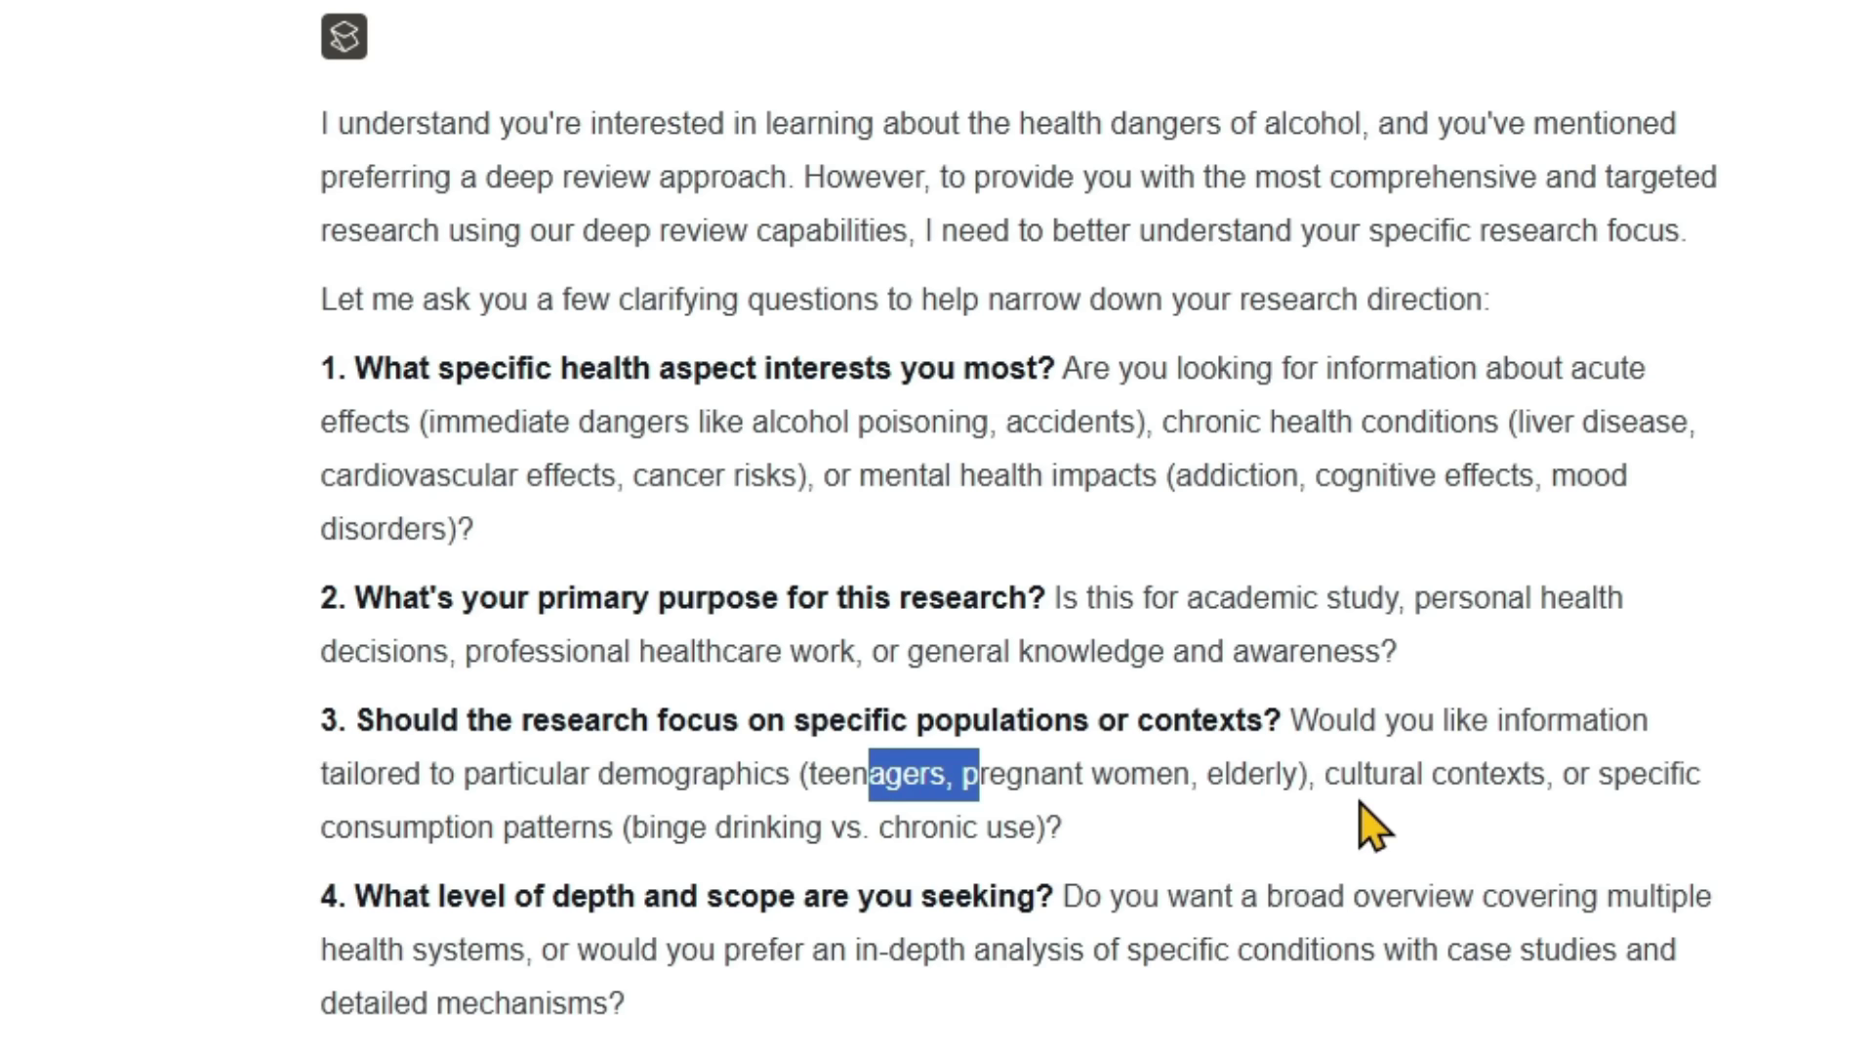
left_click_drag(436, 896, 937, 896)
left_click(1074, 912)
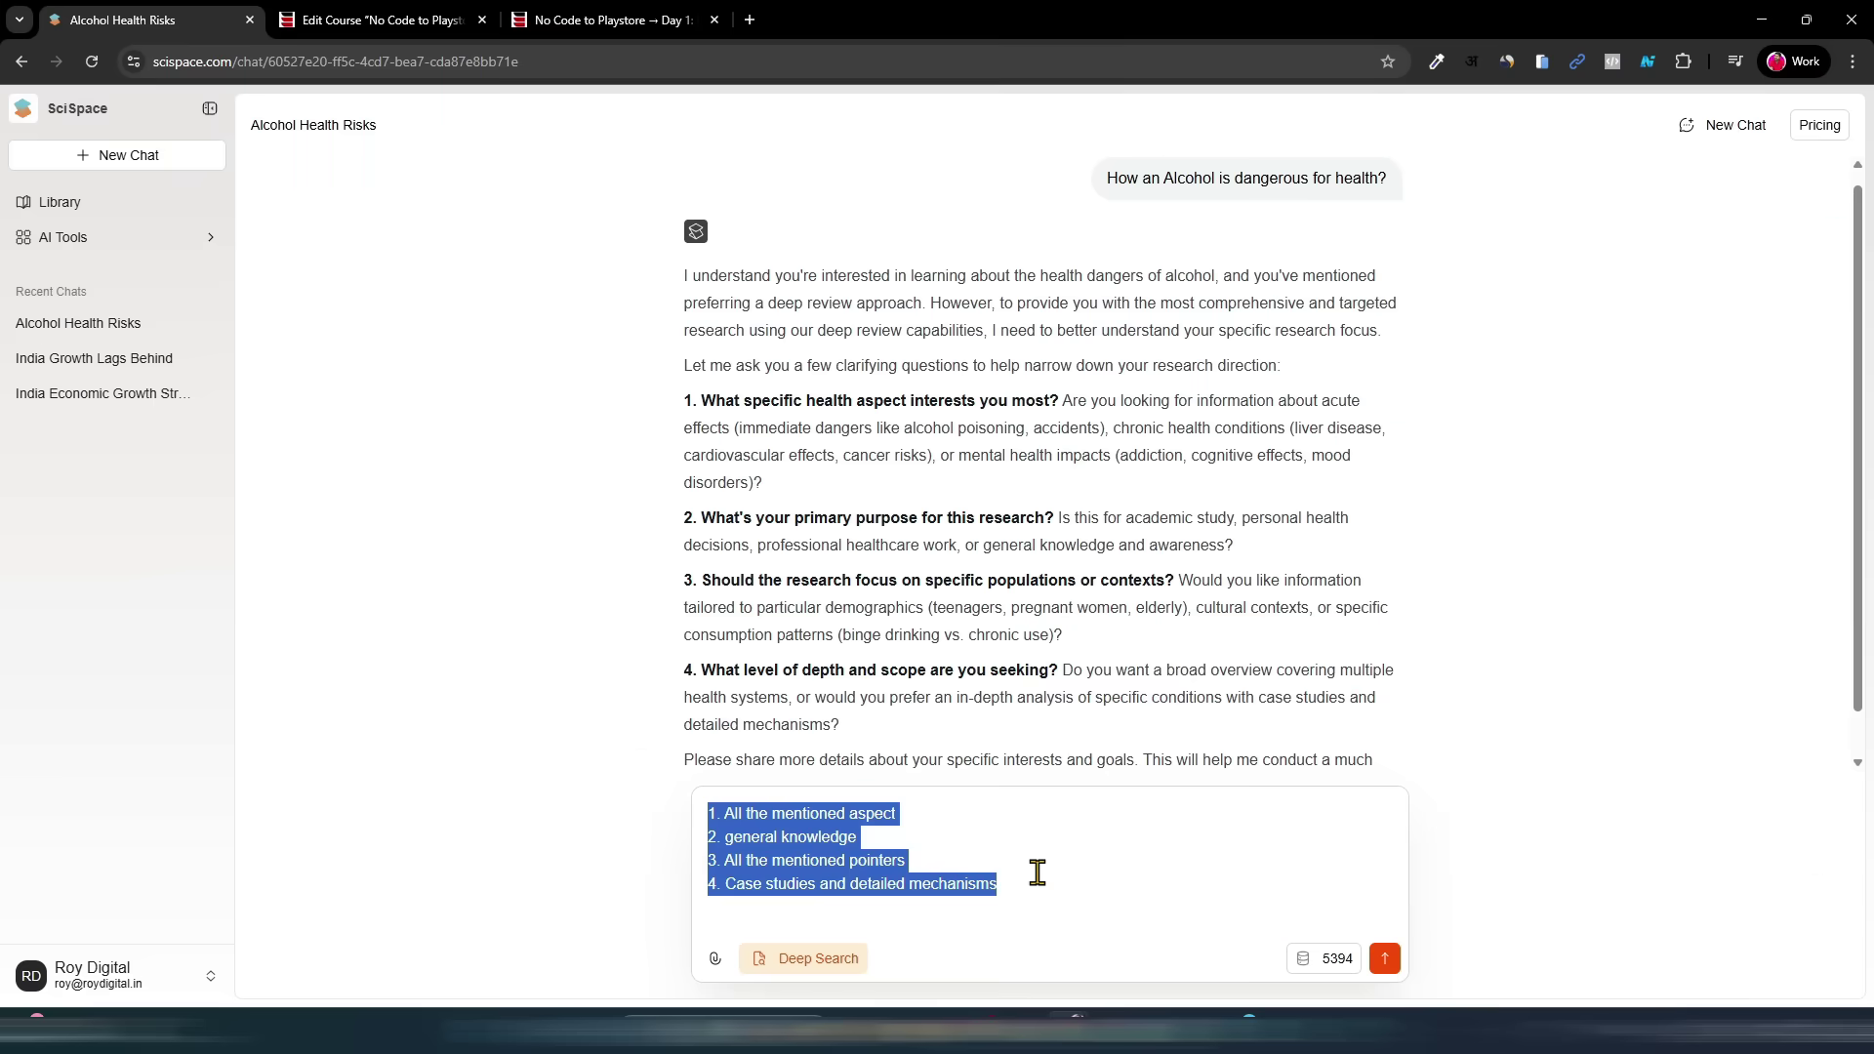
Step: Submit the answers "All the mentioned aspect", "general knowledge", "All the mentioned pointers" and "Case studies and detailed mechanisms" as a numbered list
left_click(1050, 886)
left_click_drag(1051, 886, 656, 820)
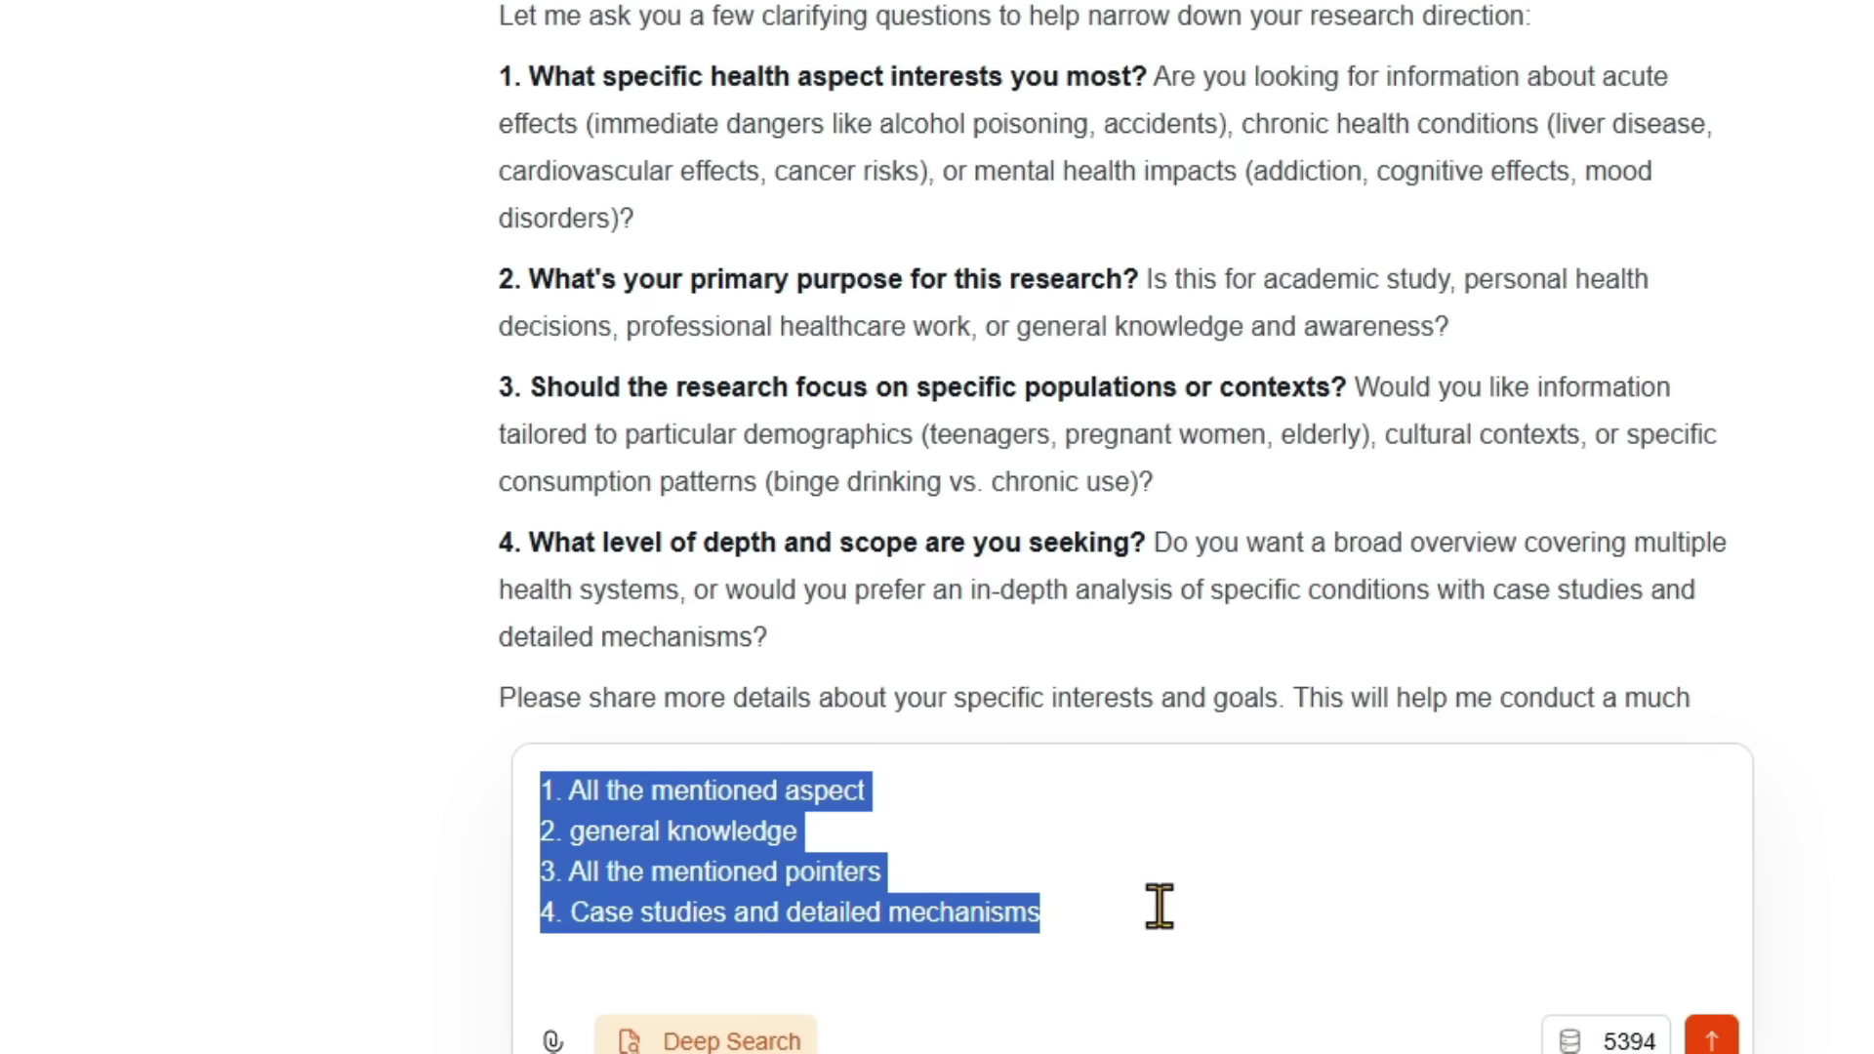
left_click(1180, 876)
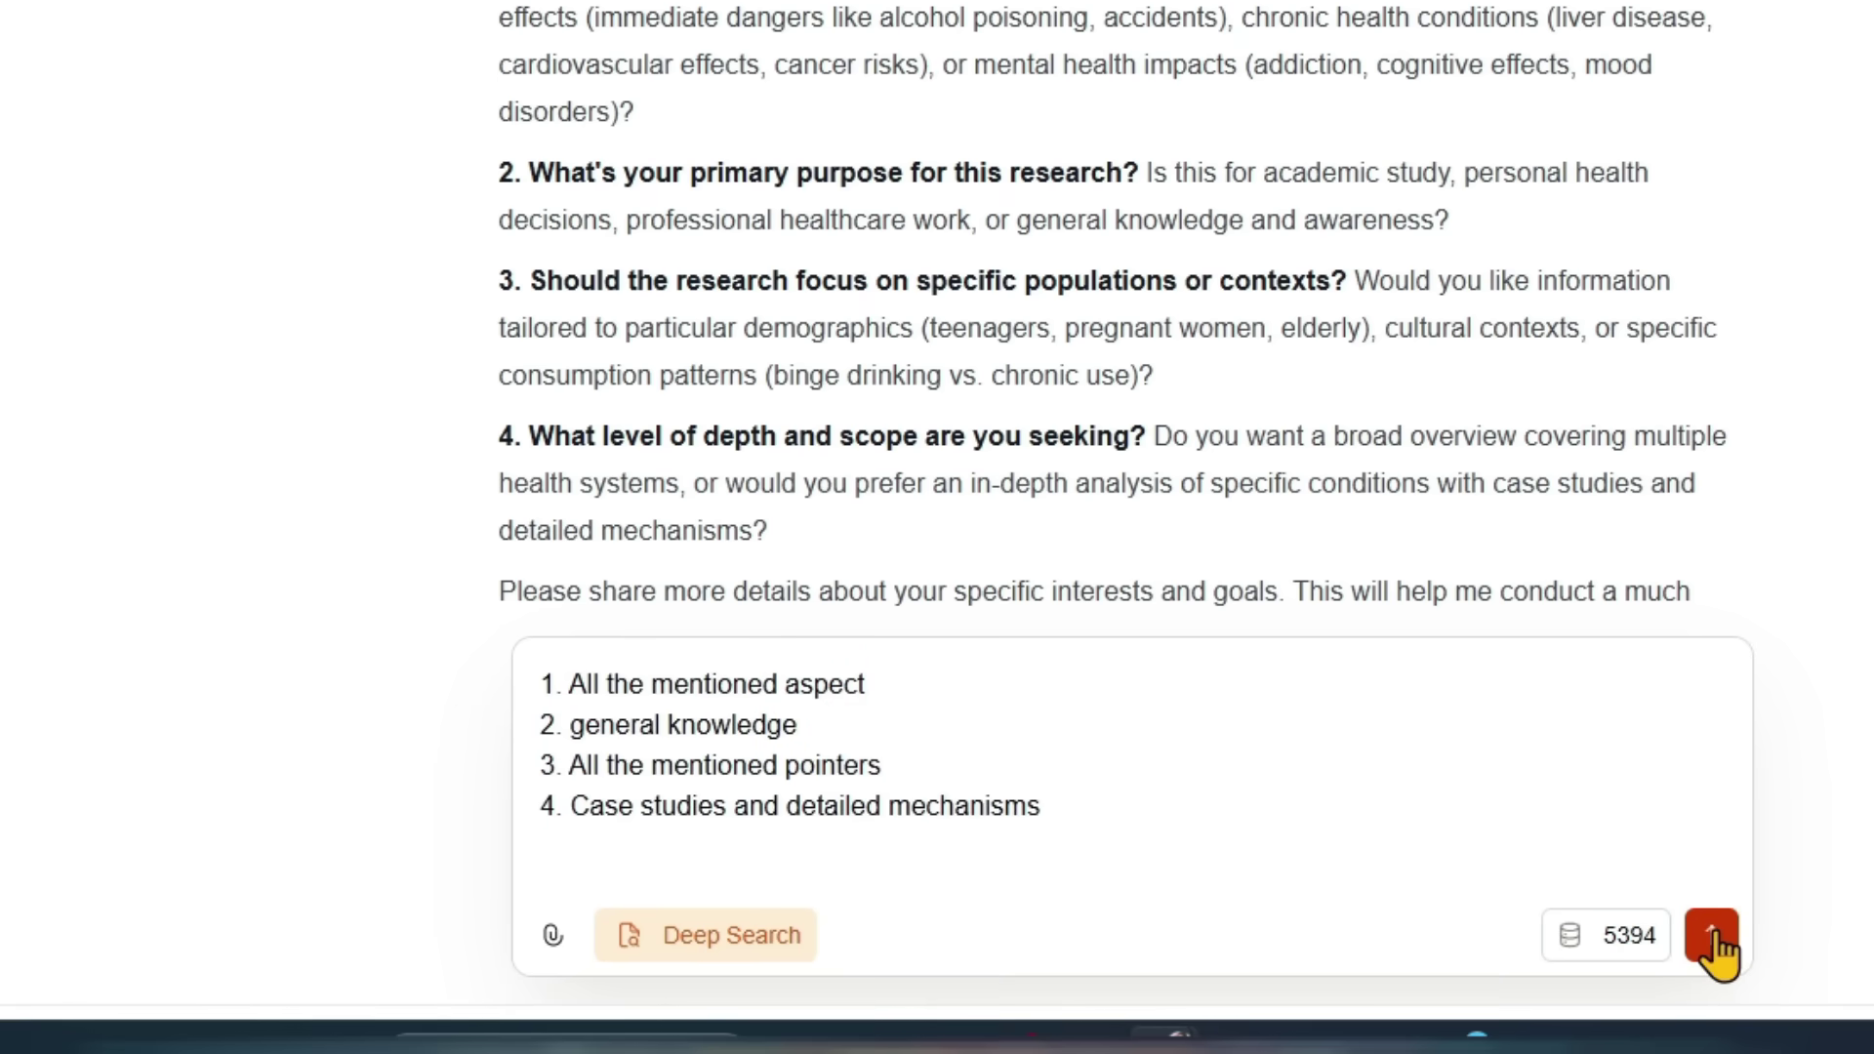
left_click(1712, 937)
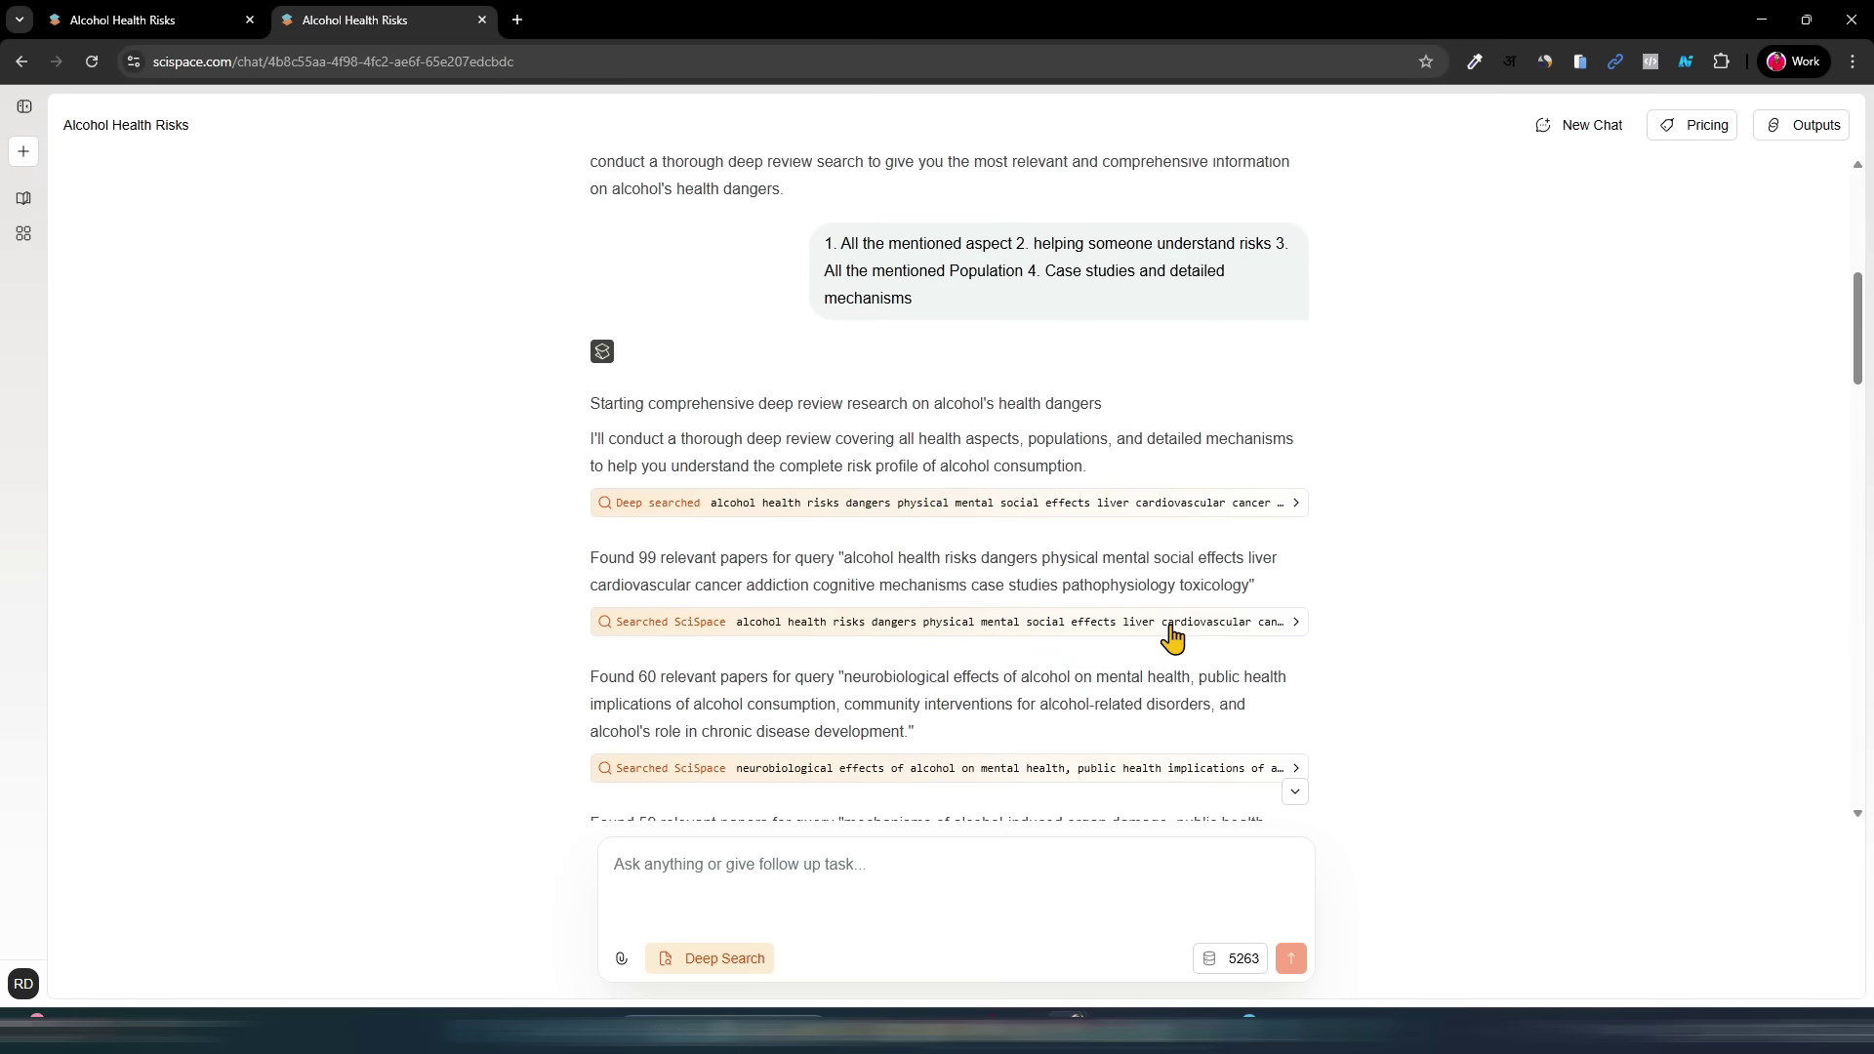
Step: Review the agent's Deep Search activity on alcohol's health dangers, including its search queries and the files it wrote
scroll(835, 451, "down", 6)
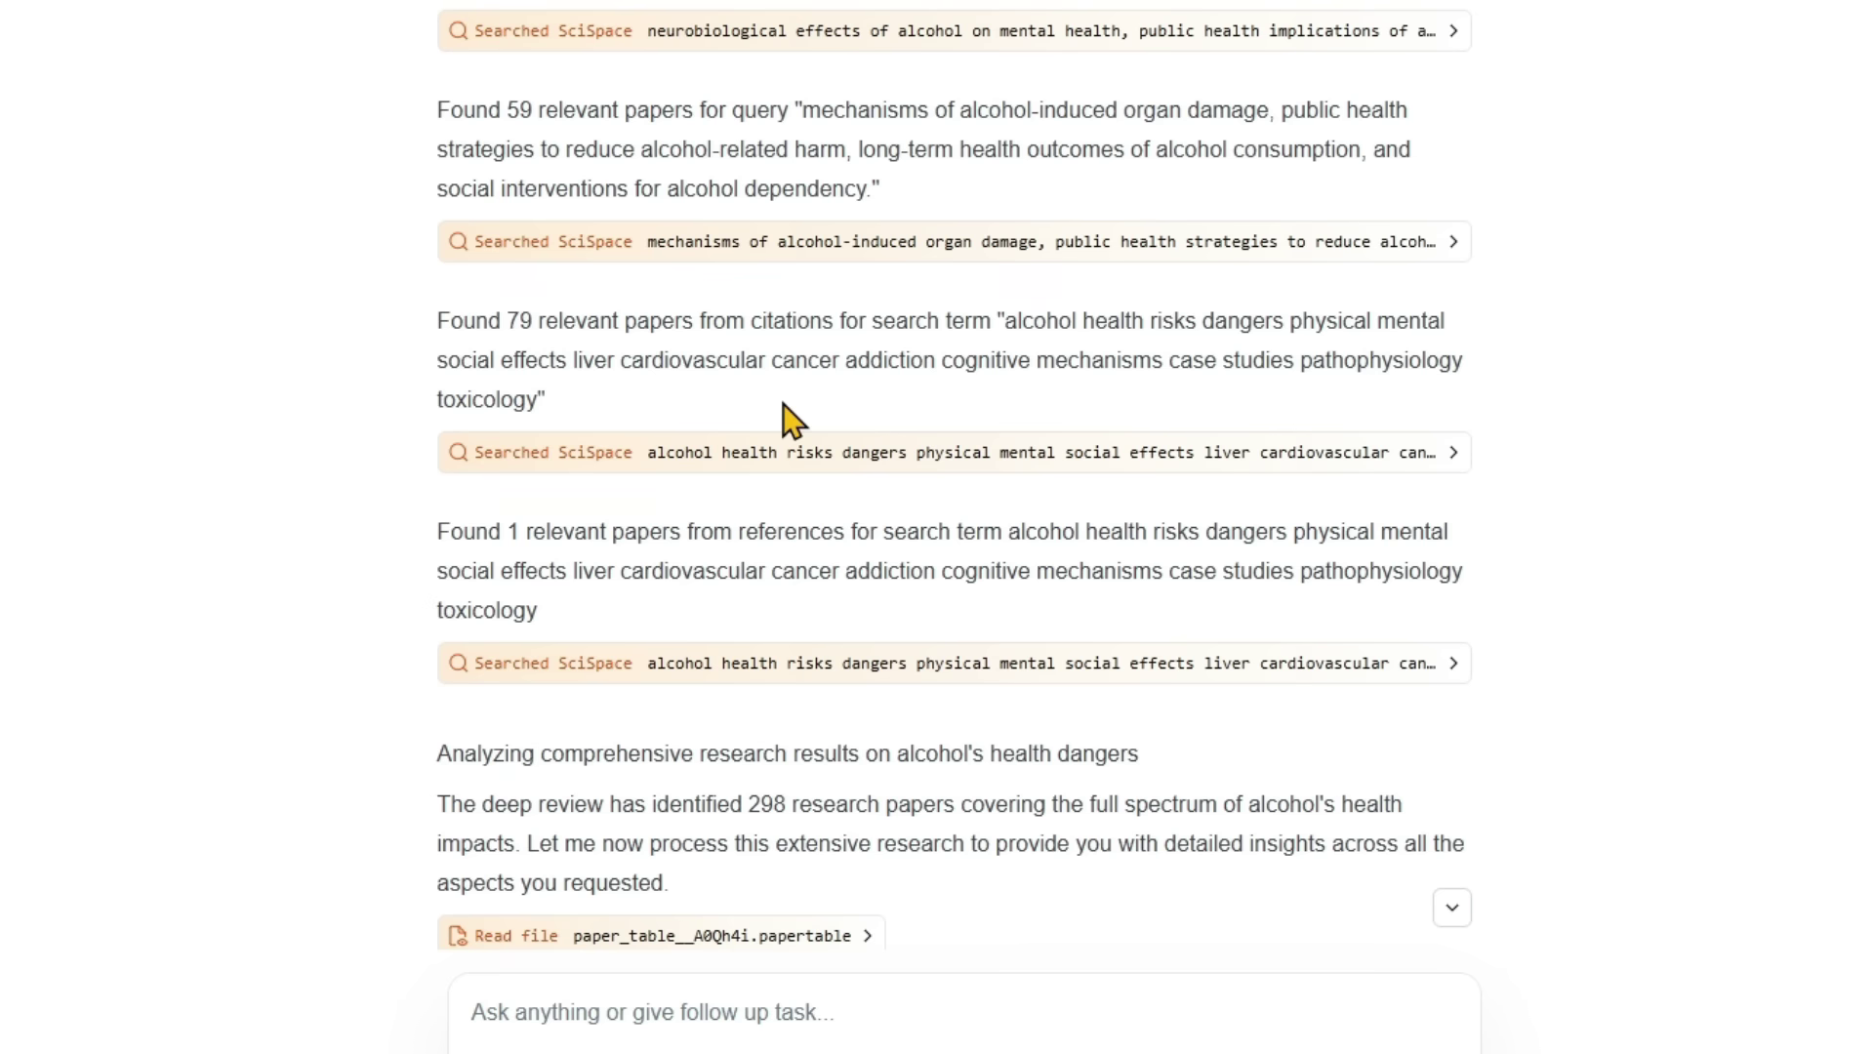
scroll(783, 404, "down", 7)
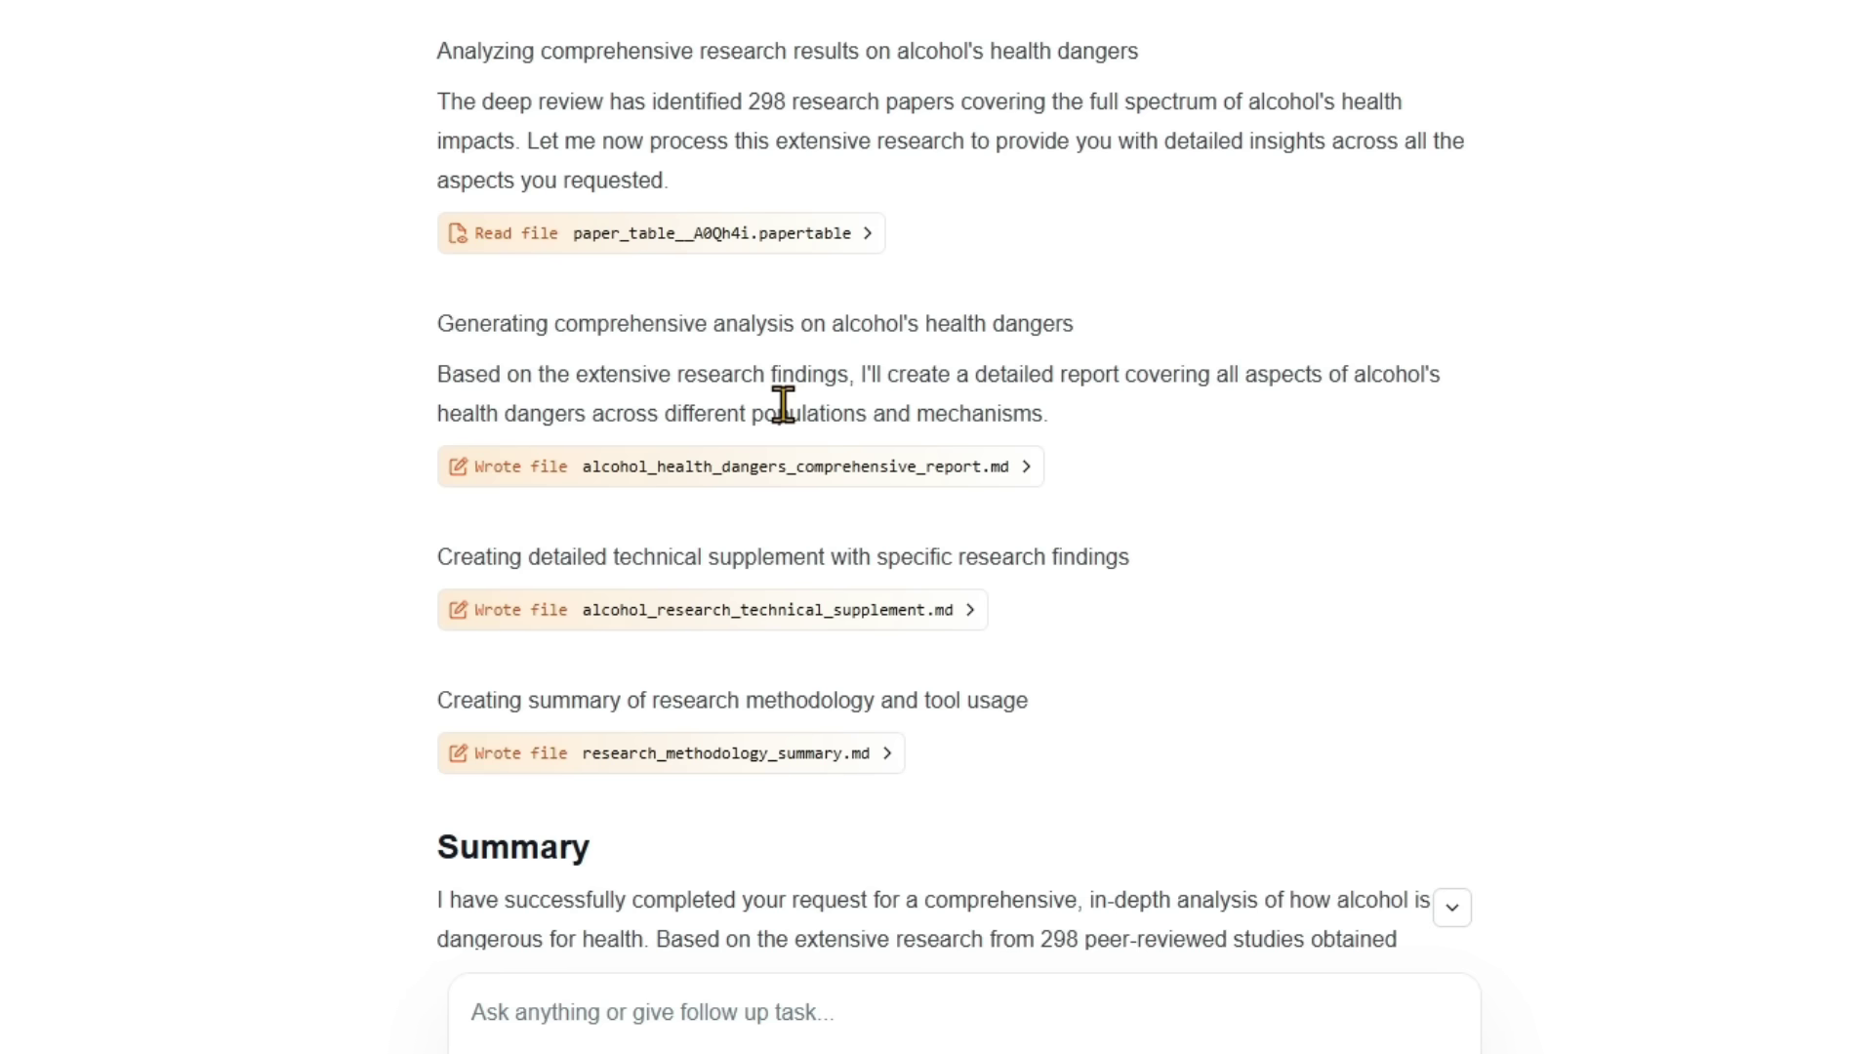
scroll(783, 403, "down", 3)
scroll(782, 405, "up", 6)
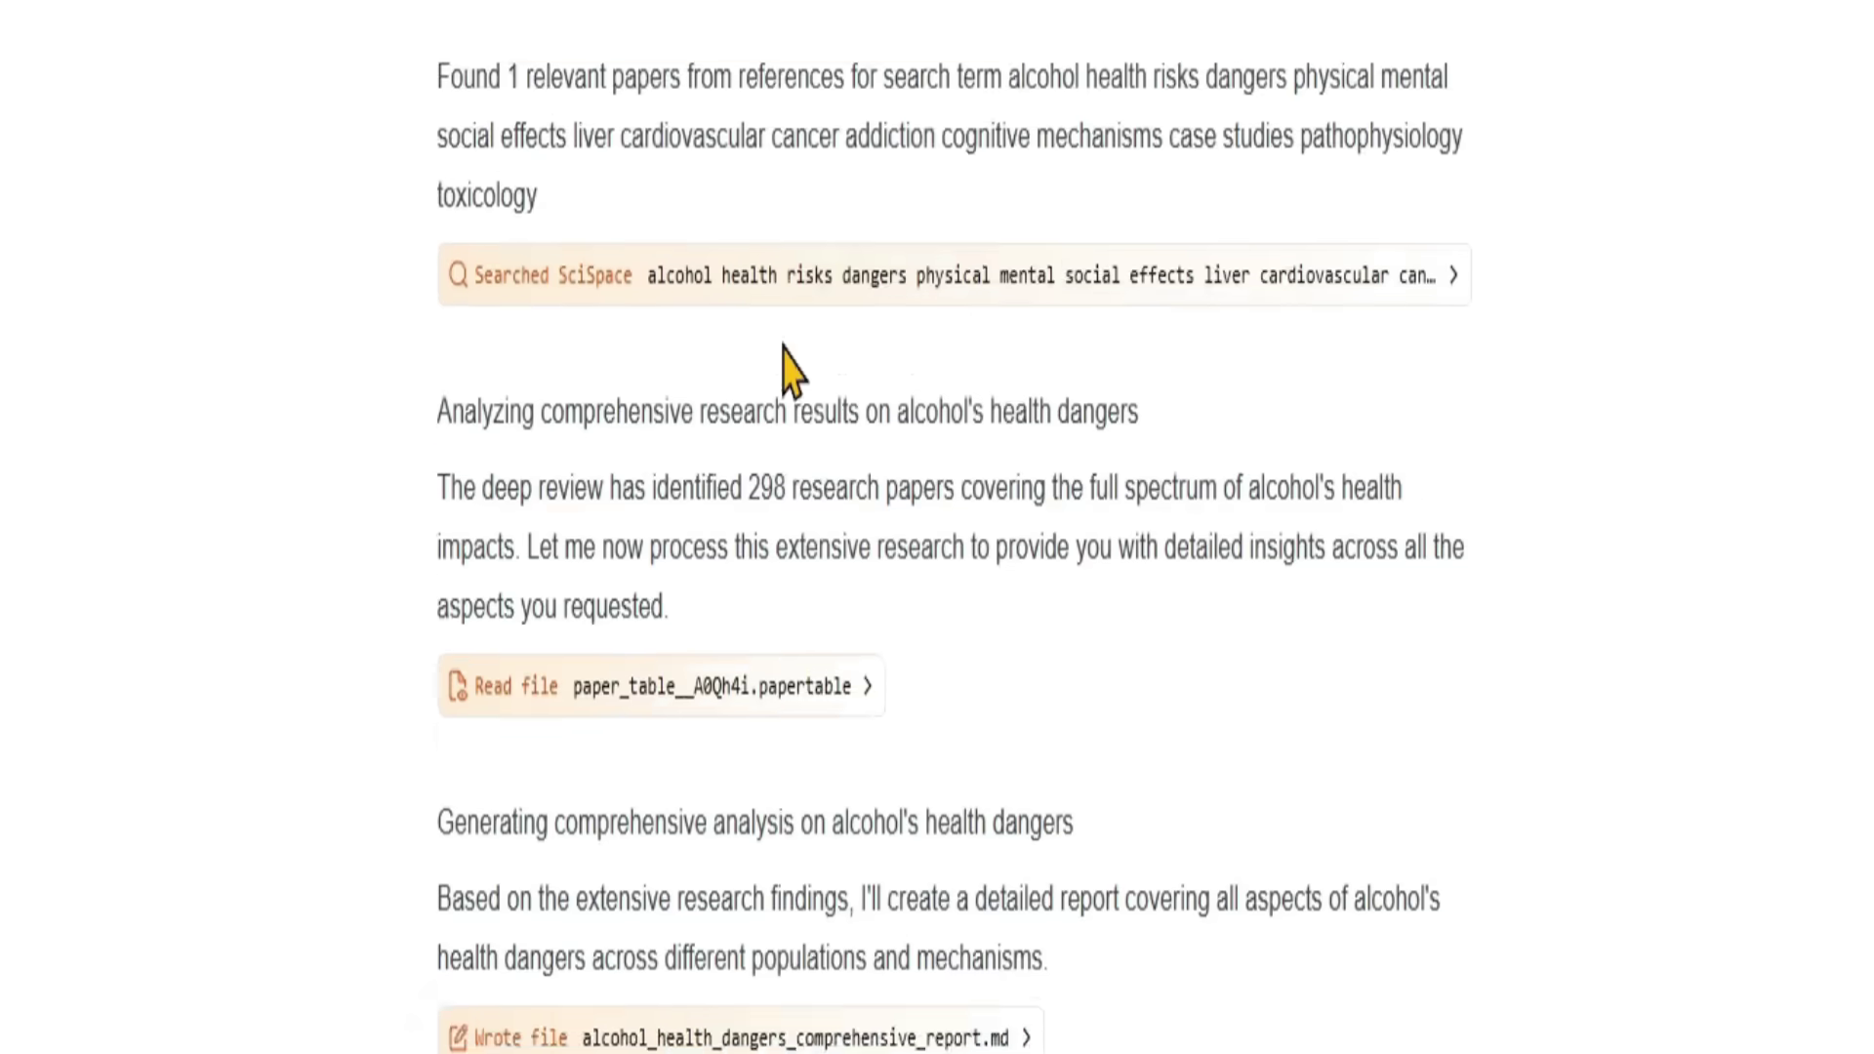
scroll(783, 343, "up", 5)
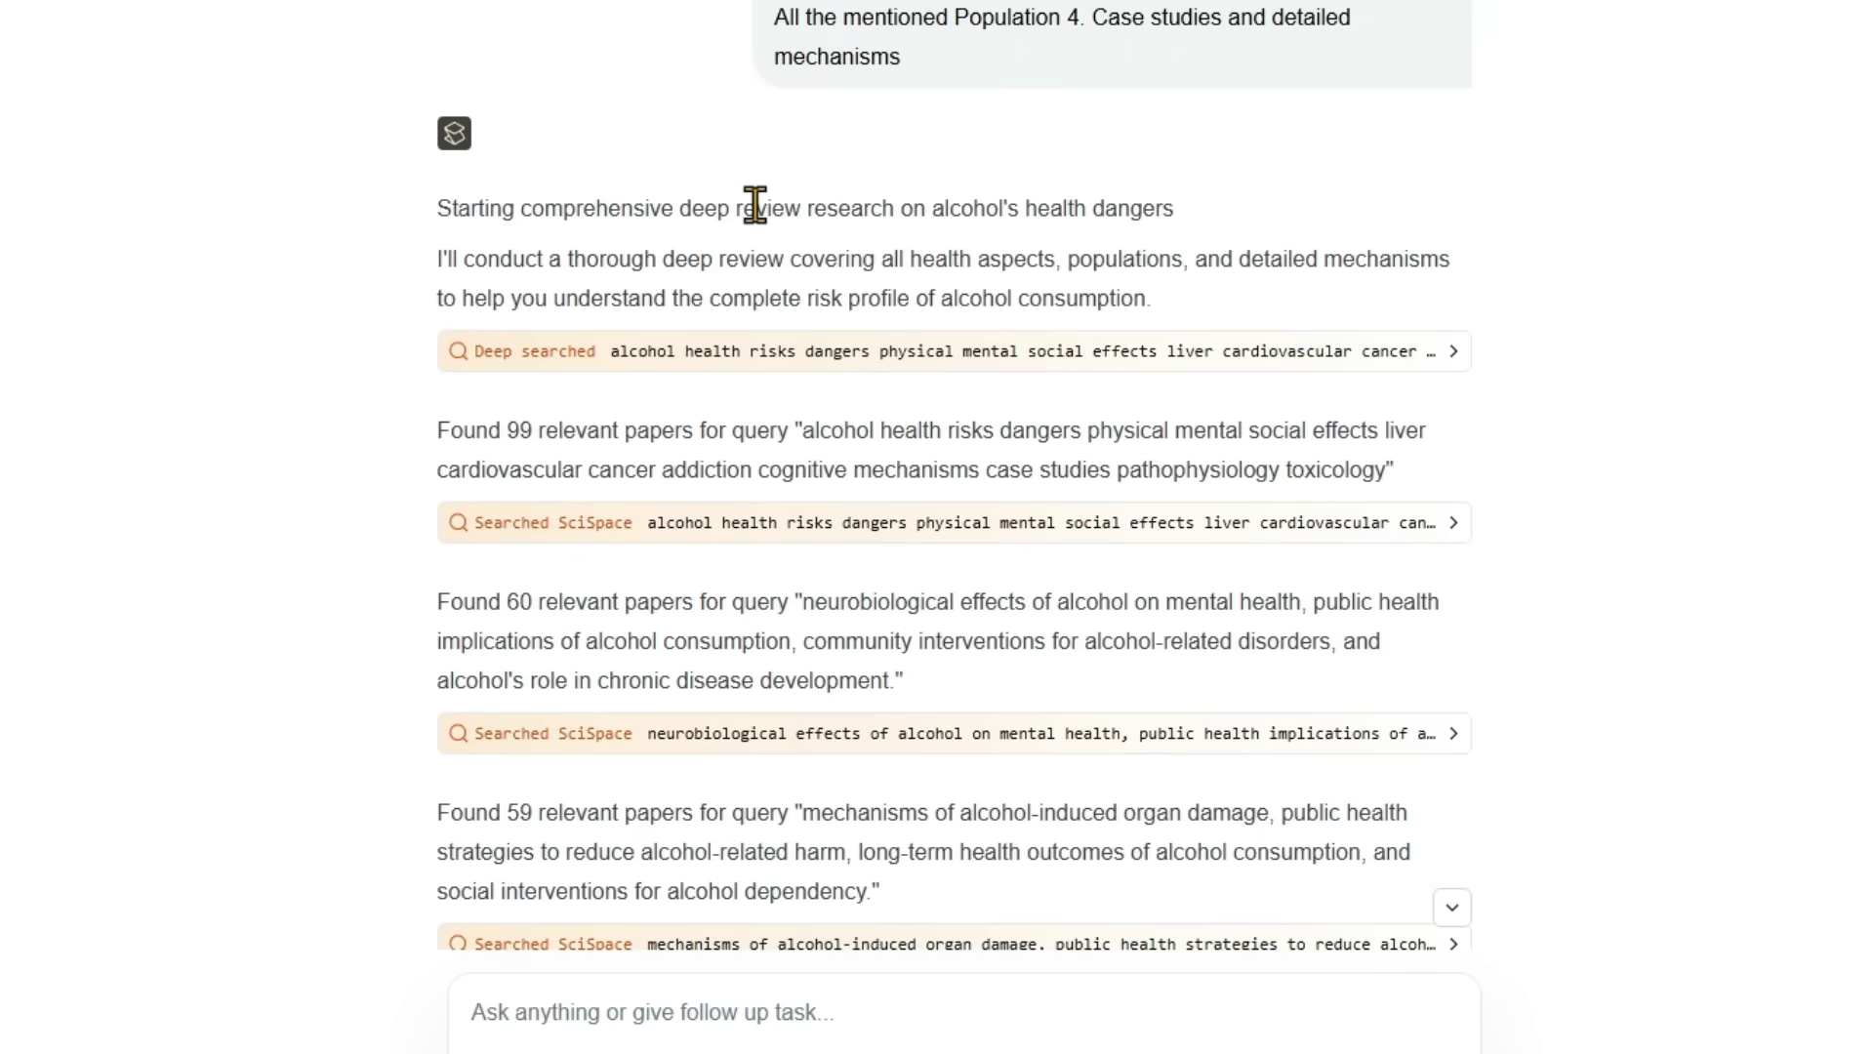
Step: Examine the agent's Summary section describing the main analysis report, technical supplement and research methodology summary
scroll(791, 439, "down", 20)
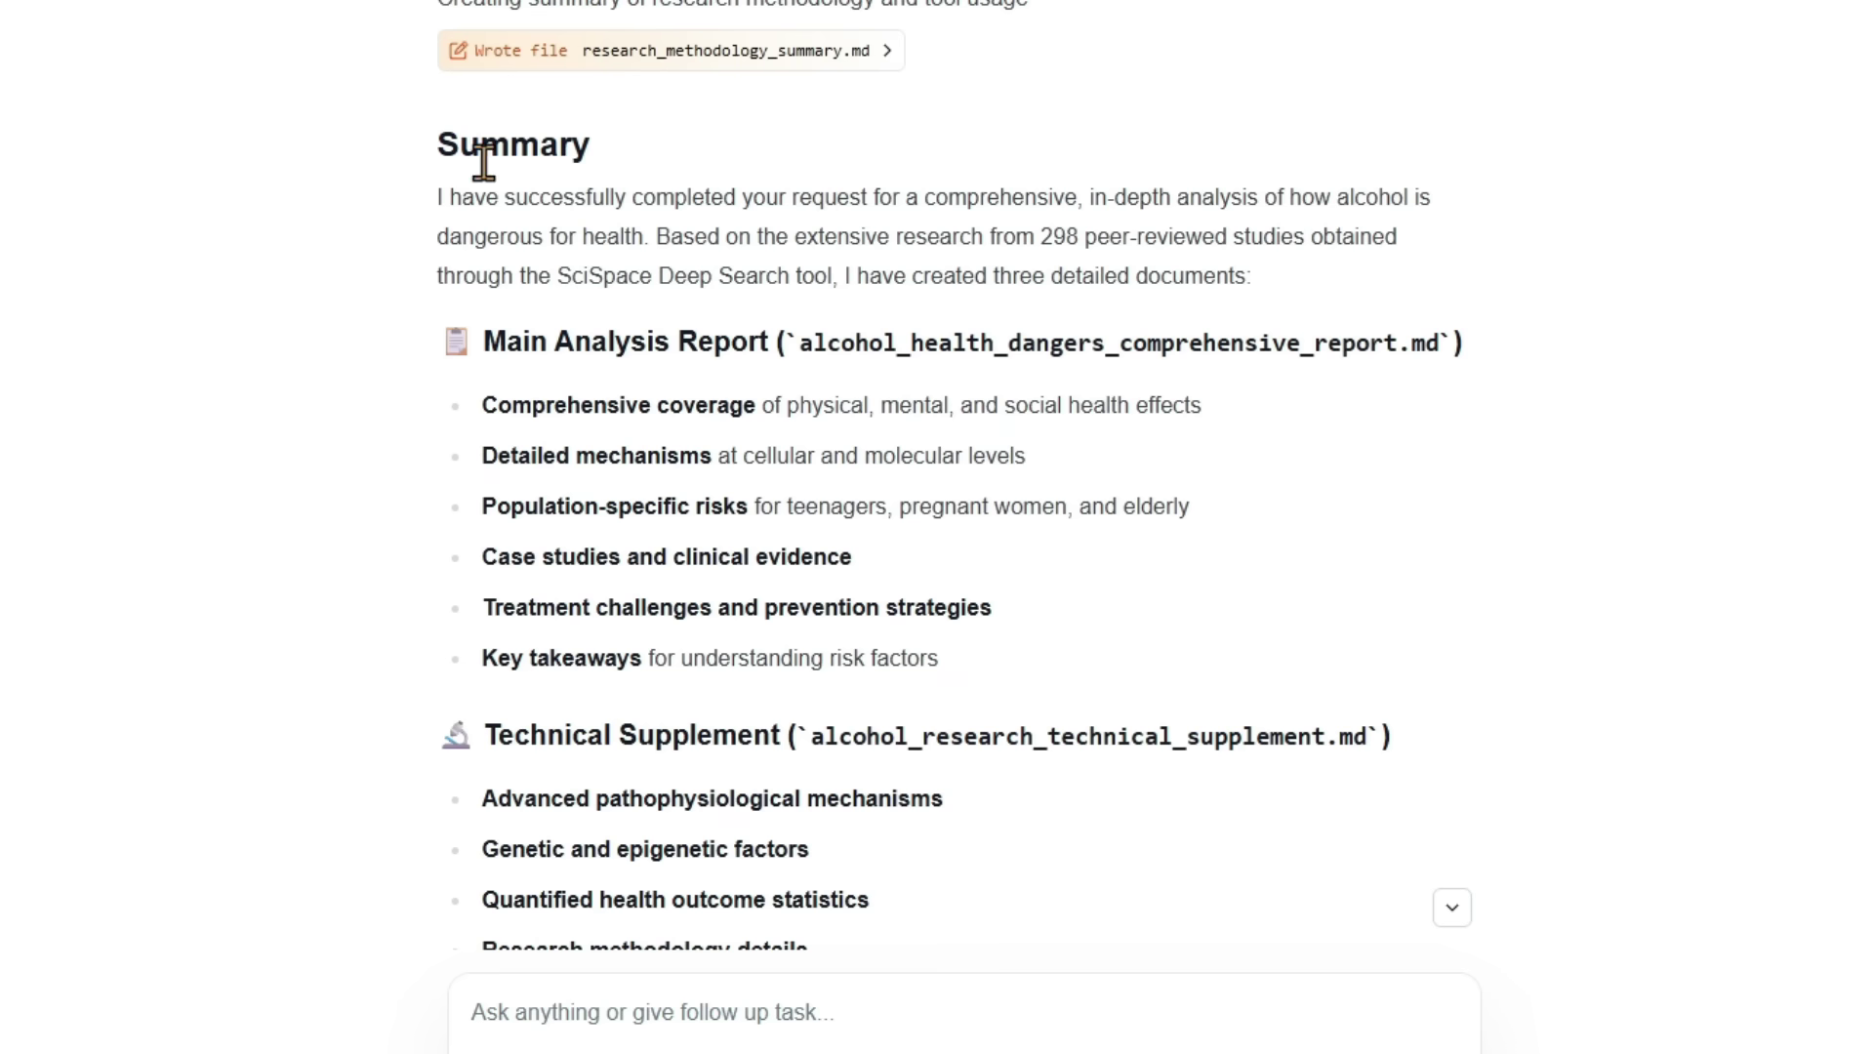
left_click_drag(483, 161, 818, 758)
scroll(791, 690, "down", 4)
left_click(557, 293)
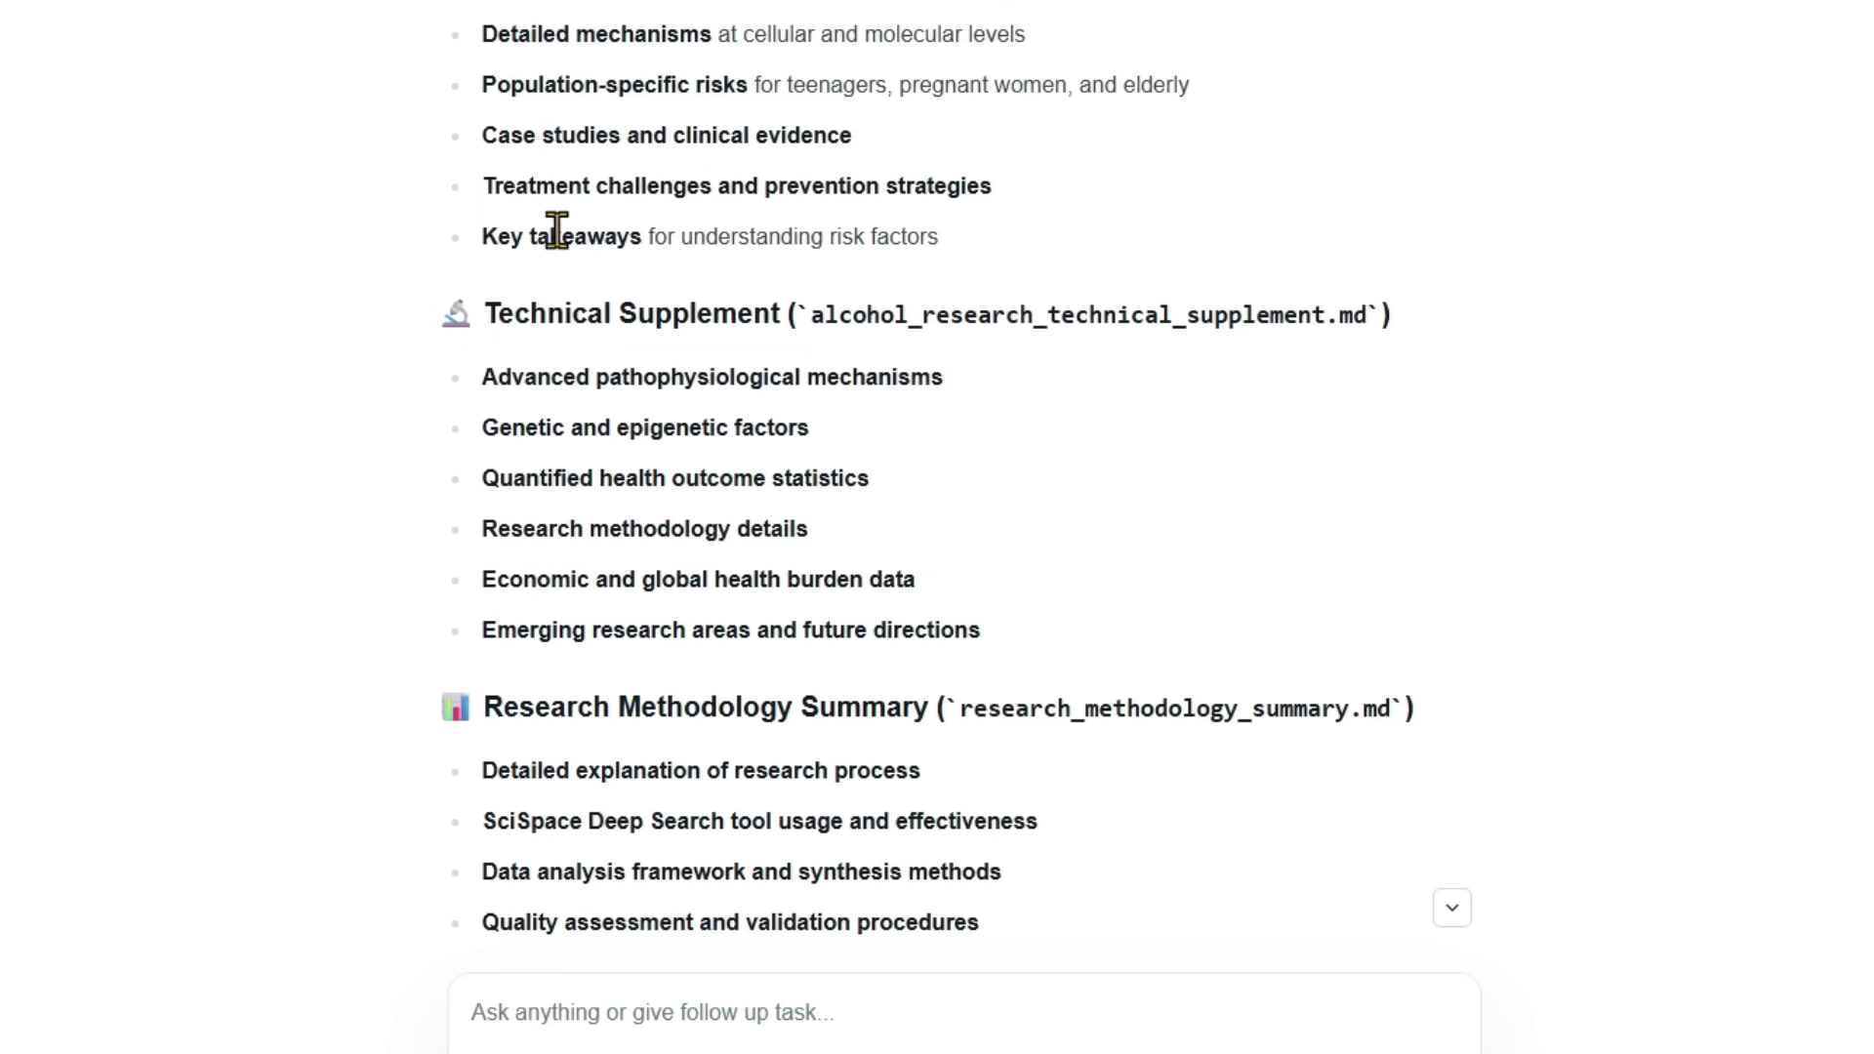
scroll(518, 215, "down", 4)
left_click_drag(1426, 739, 586, 318)
scroll(808, 381, "up", 8)
left_click(795, 266)
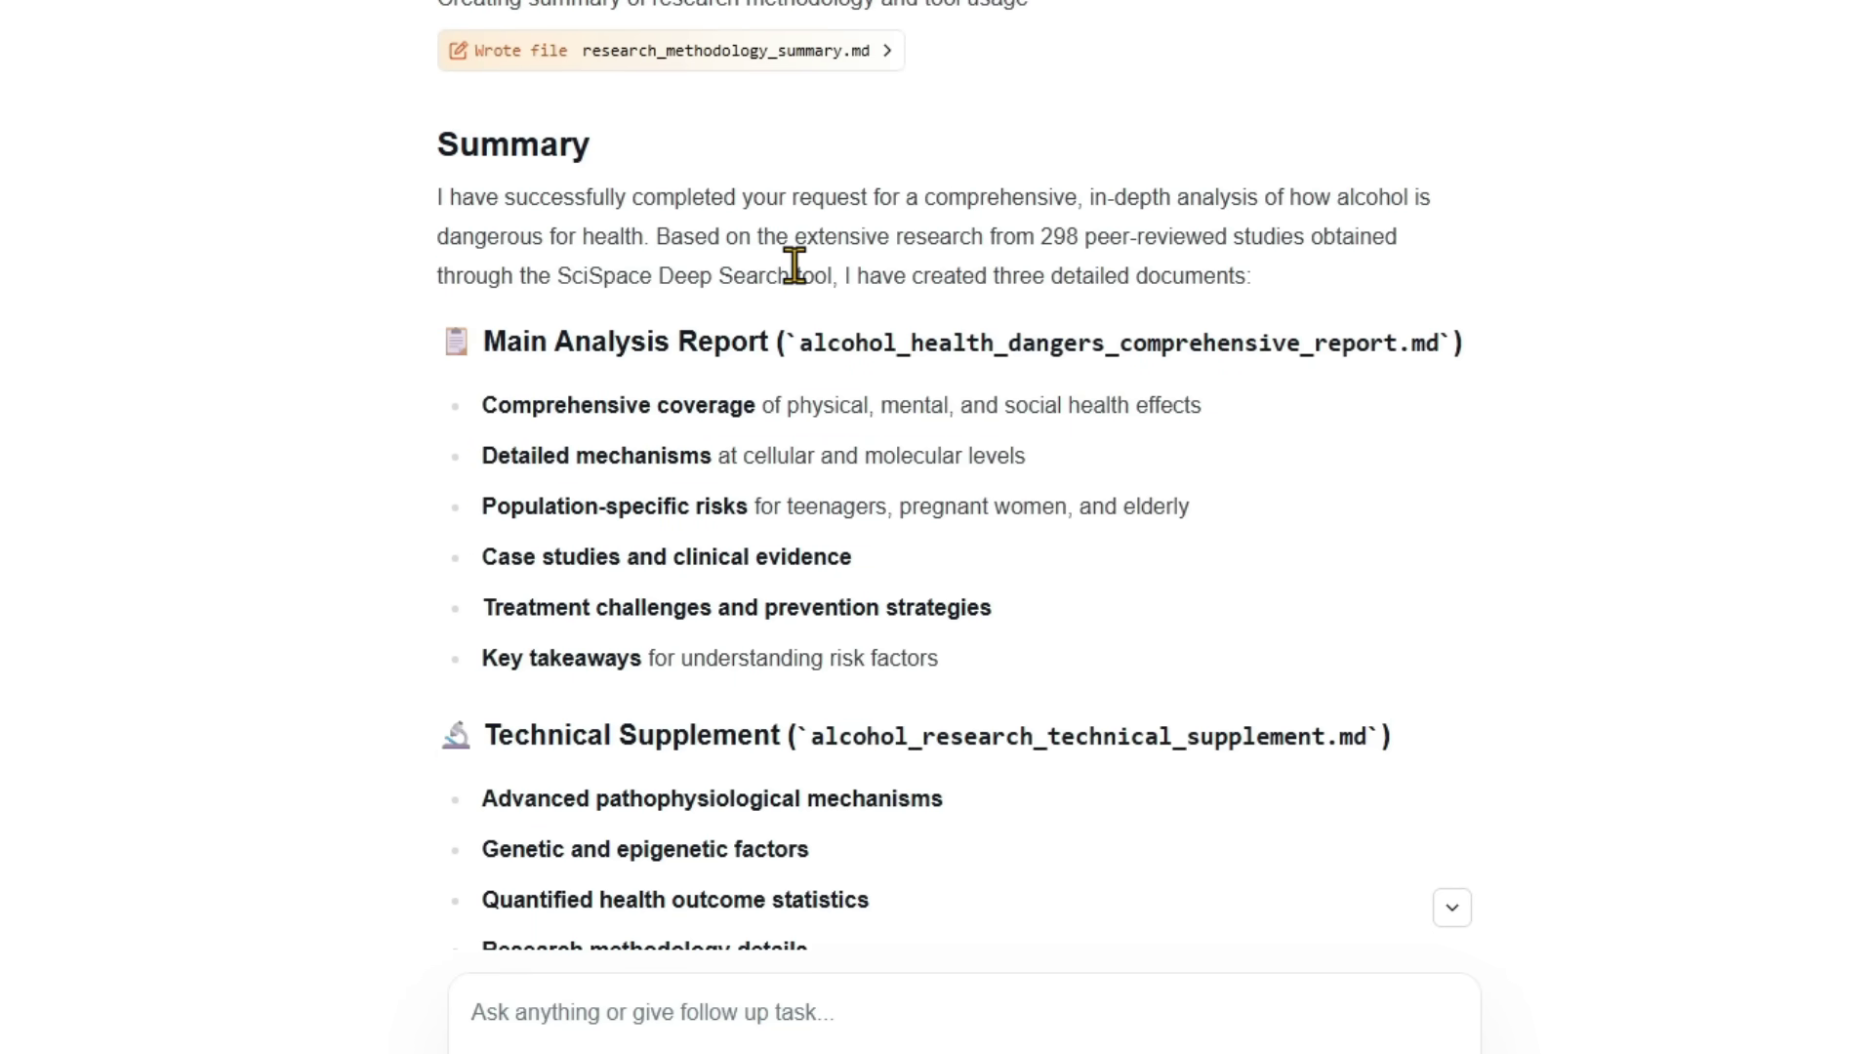
Step: Open the list of papers behind the agent's first deep-searched query on alcohol health risks
scroll(795, 265, "up", 20)
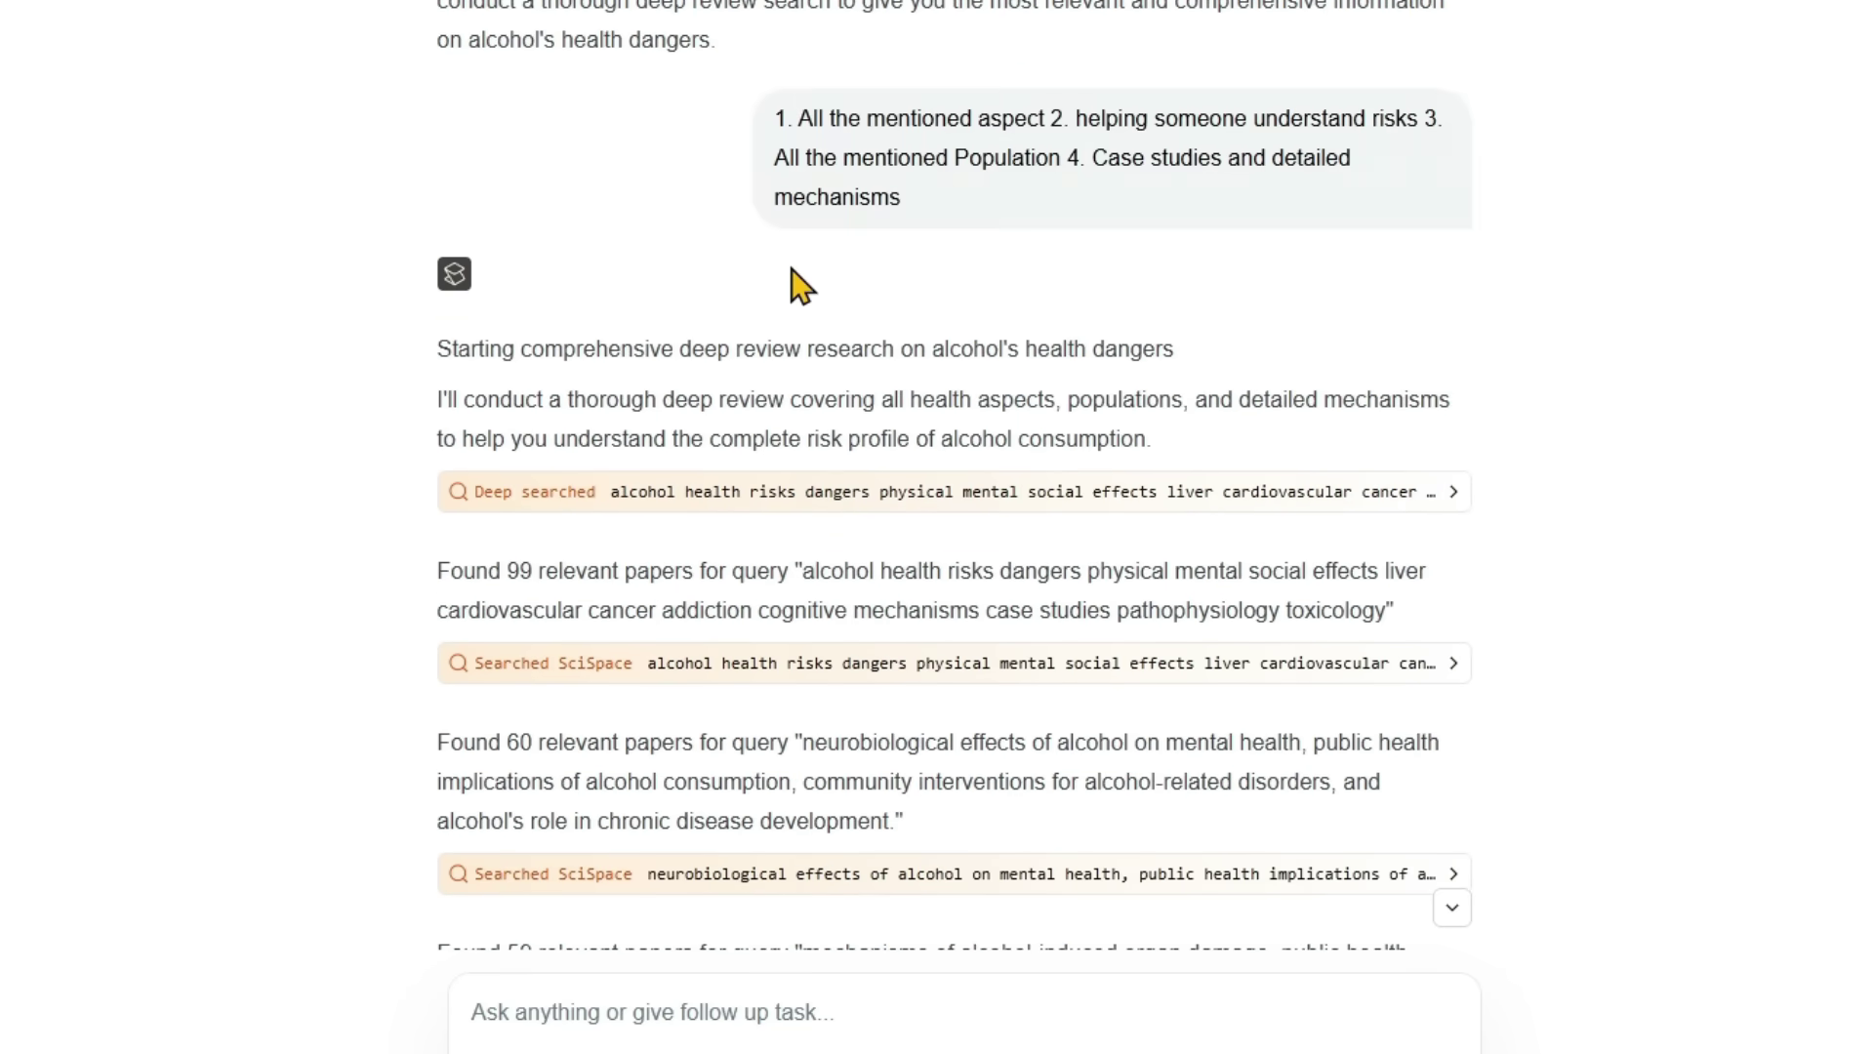
scroll(799, 286, "down", 7)
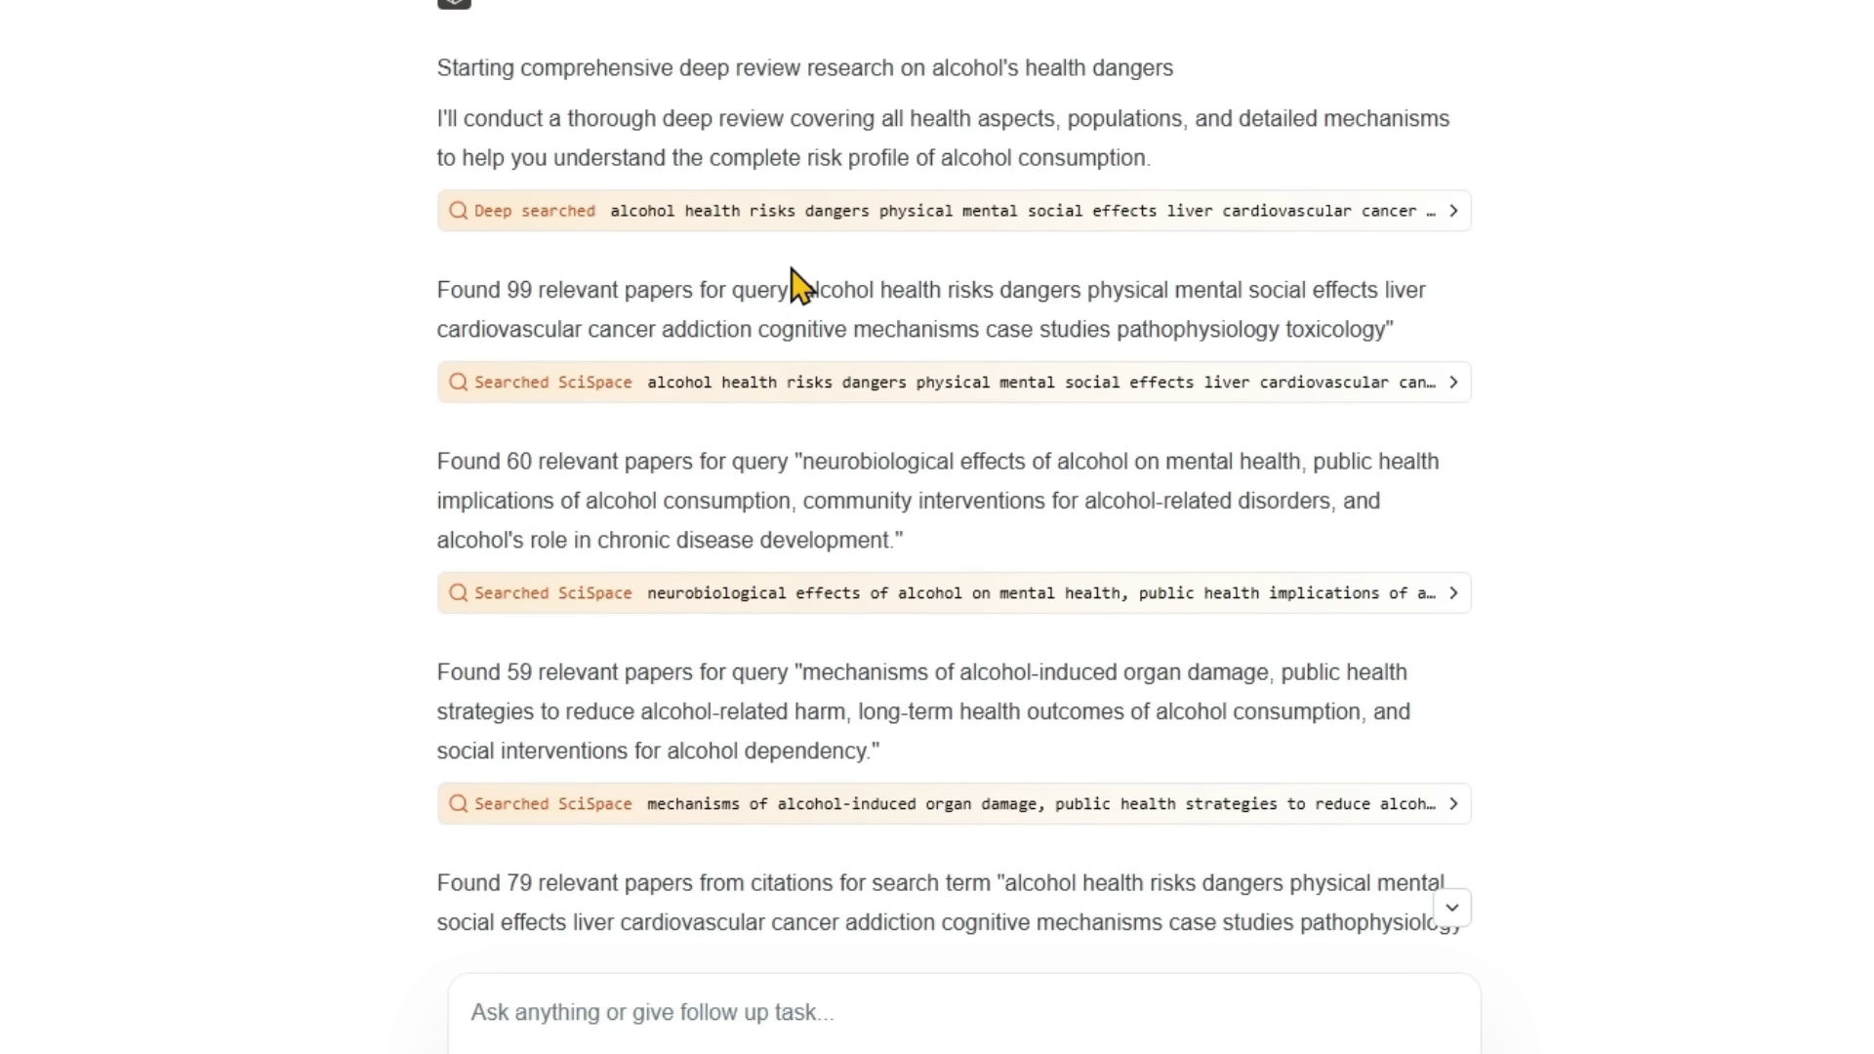
left_click(688, 212)
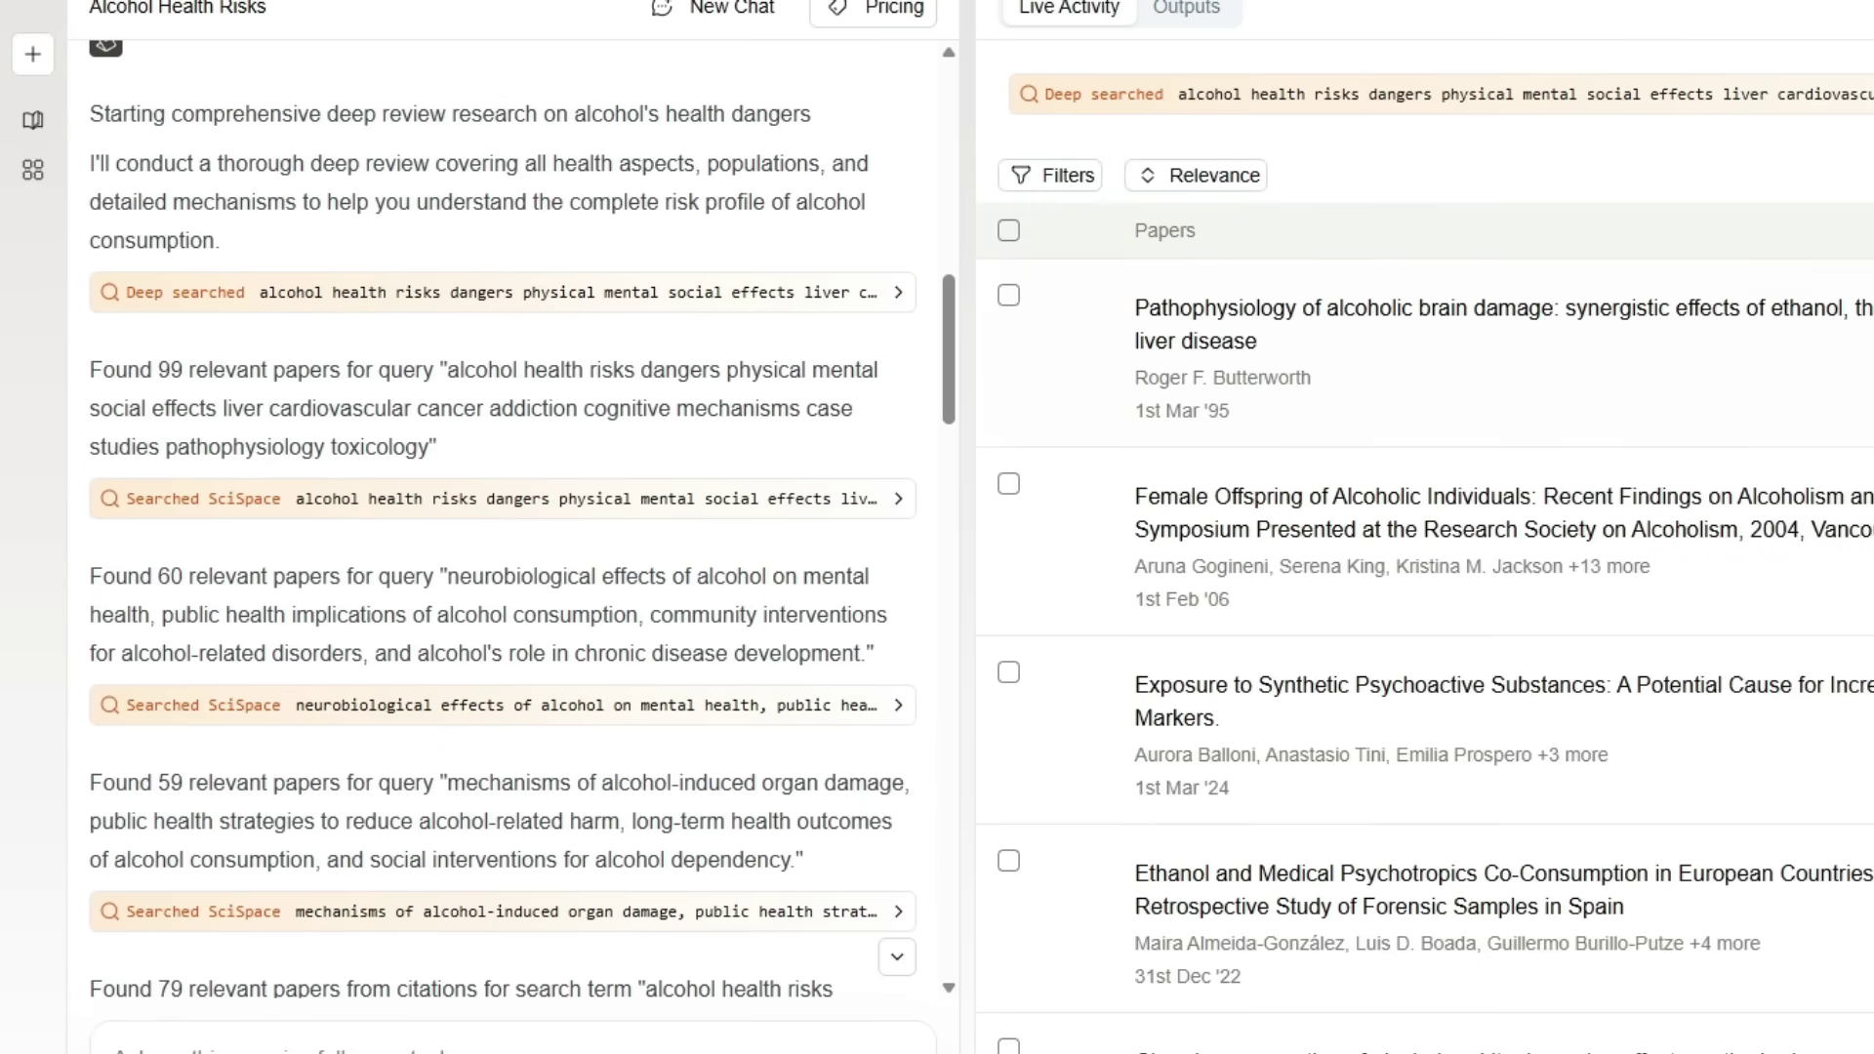
left_click_drag(1732, 256, 1673, 153)
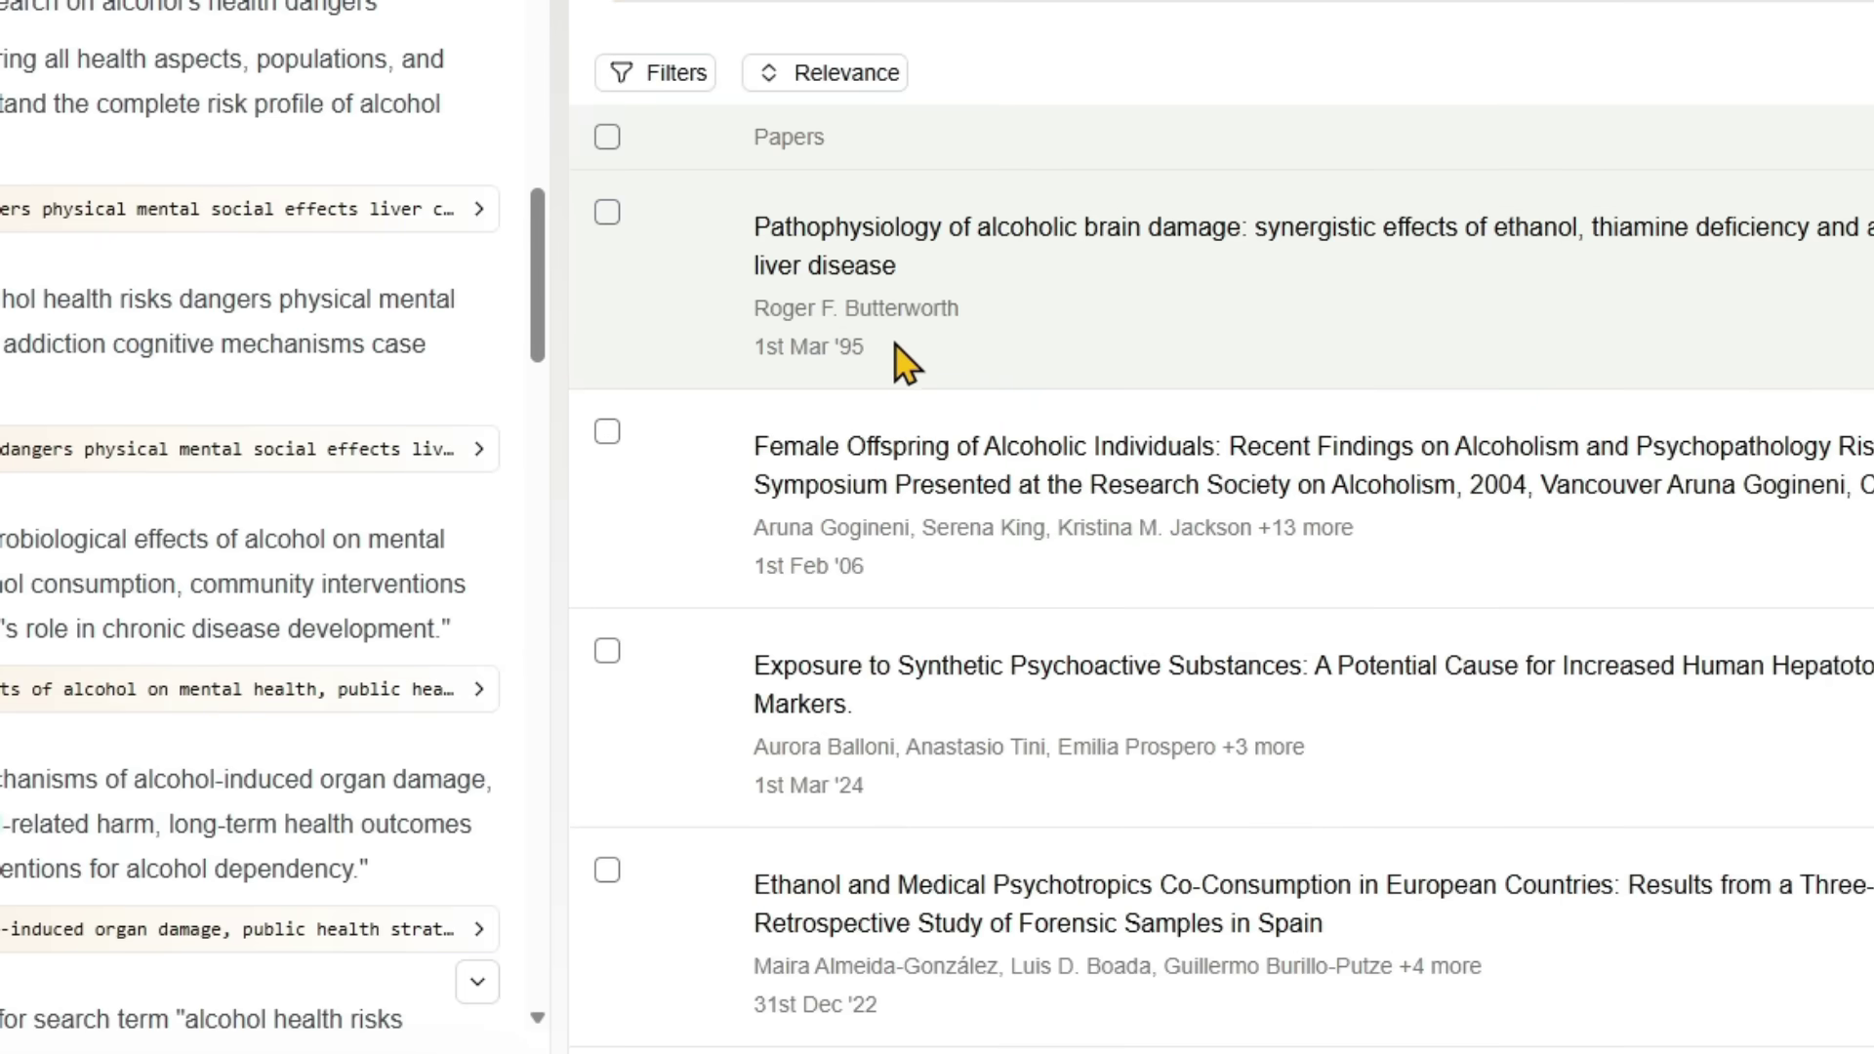
Step: Open the paper "Pathophysiology of alcoholic brain damage" from the results and expand its author and journal details
left_click(1037, 281)
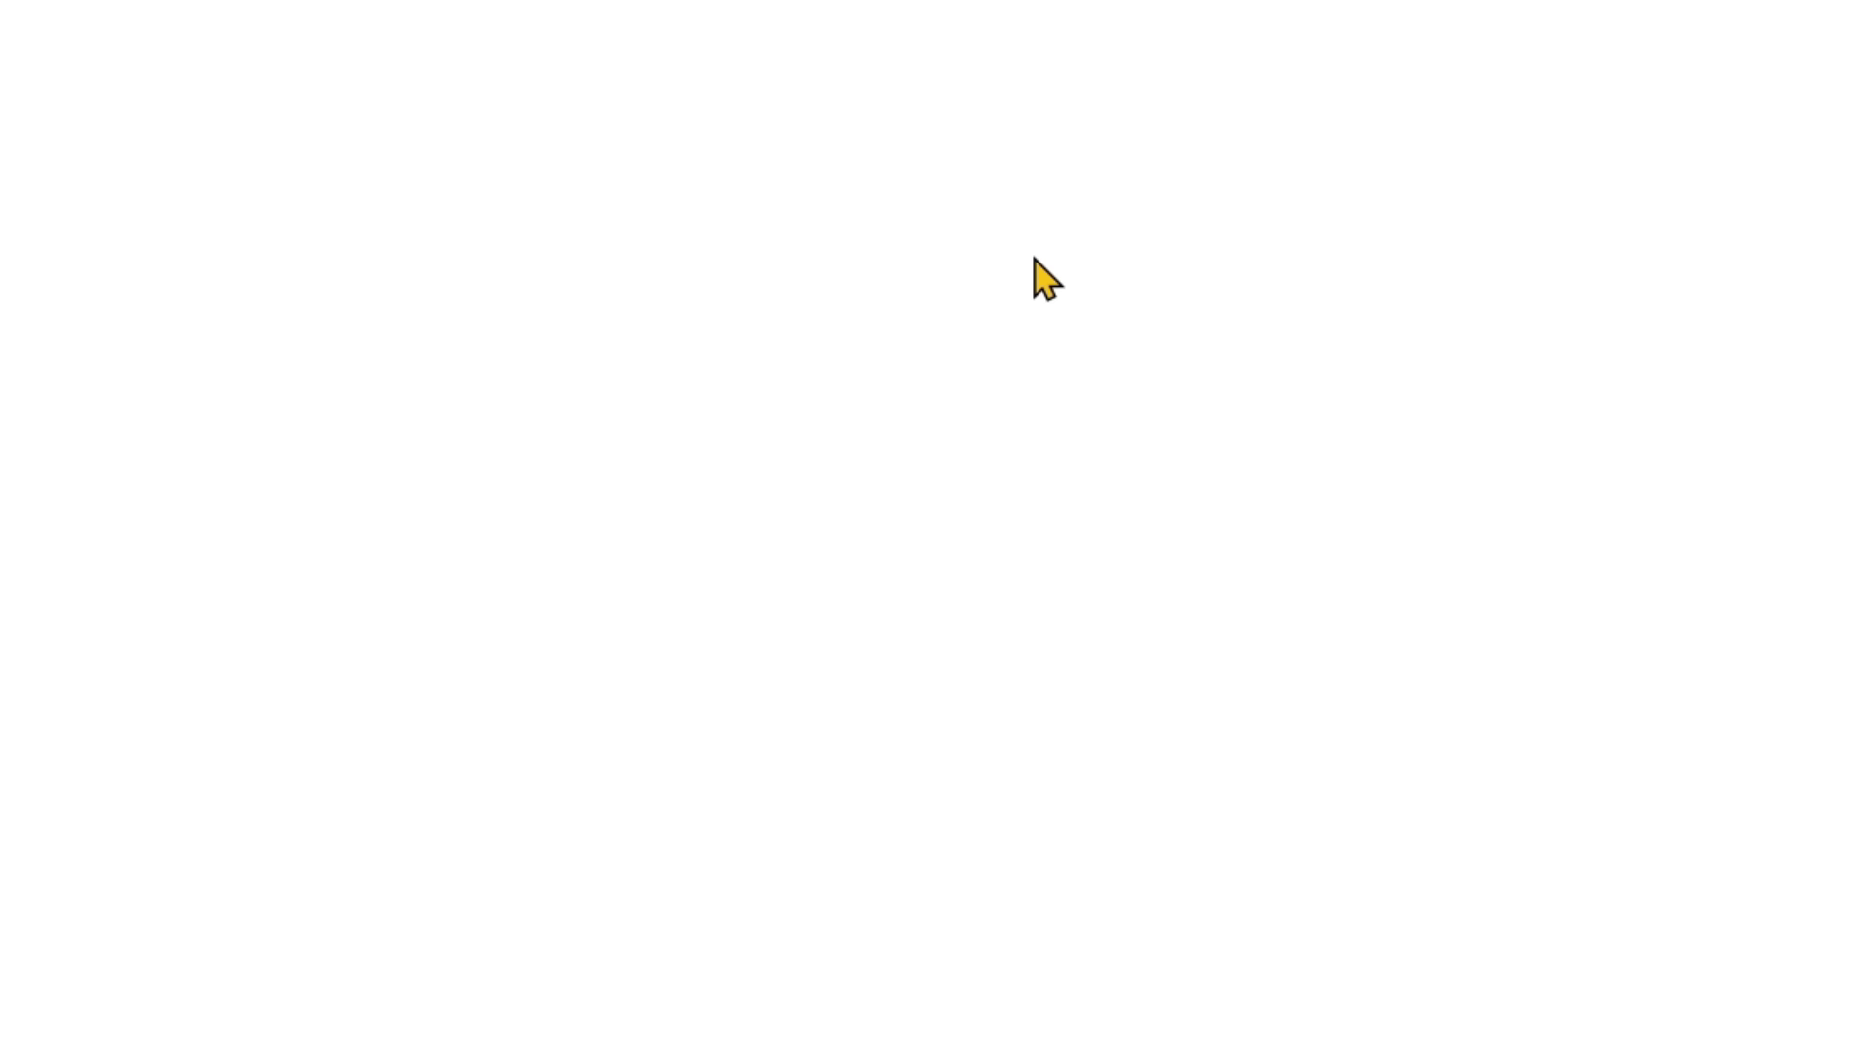
left_click_drag(188, 121, 652, 168)
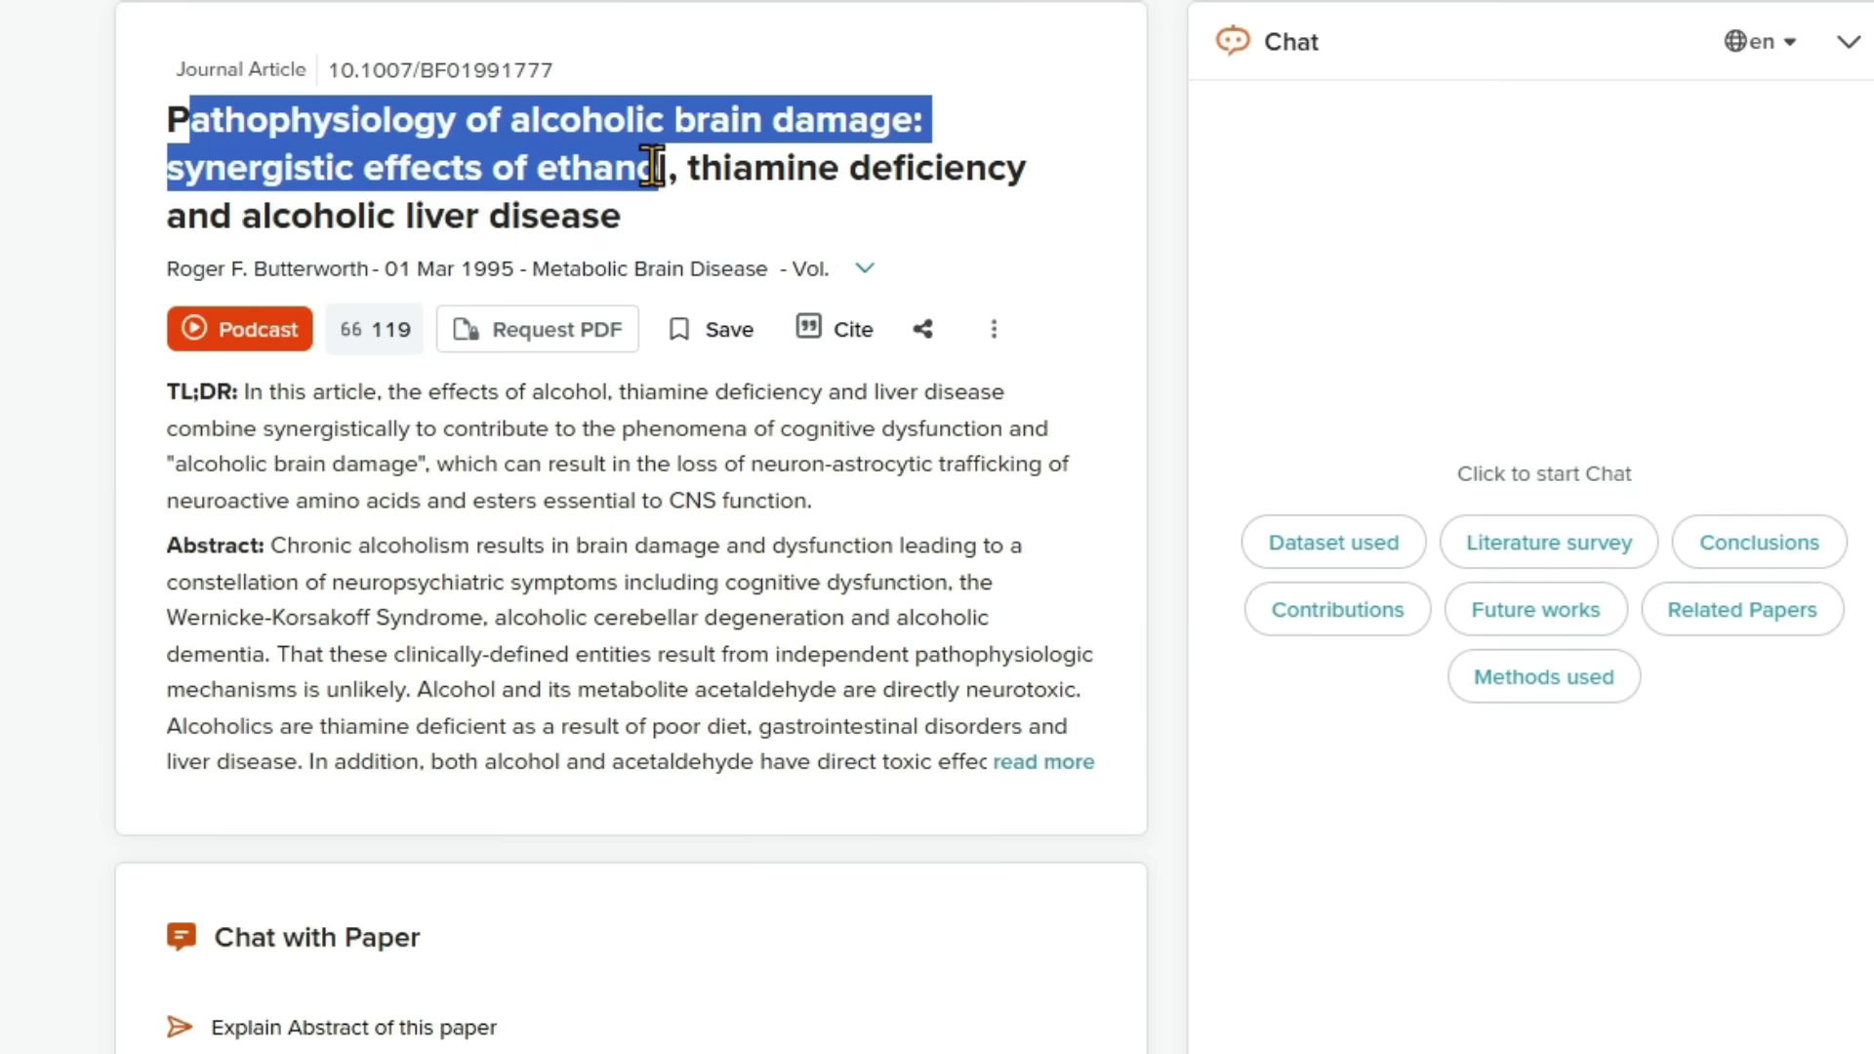
left_click(485, 293)
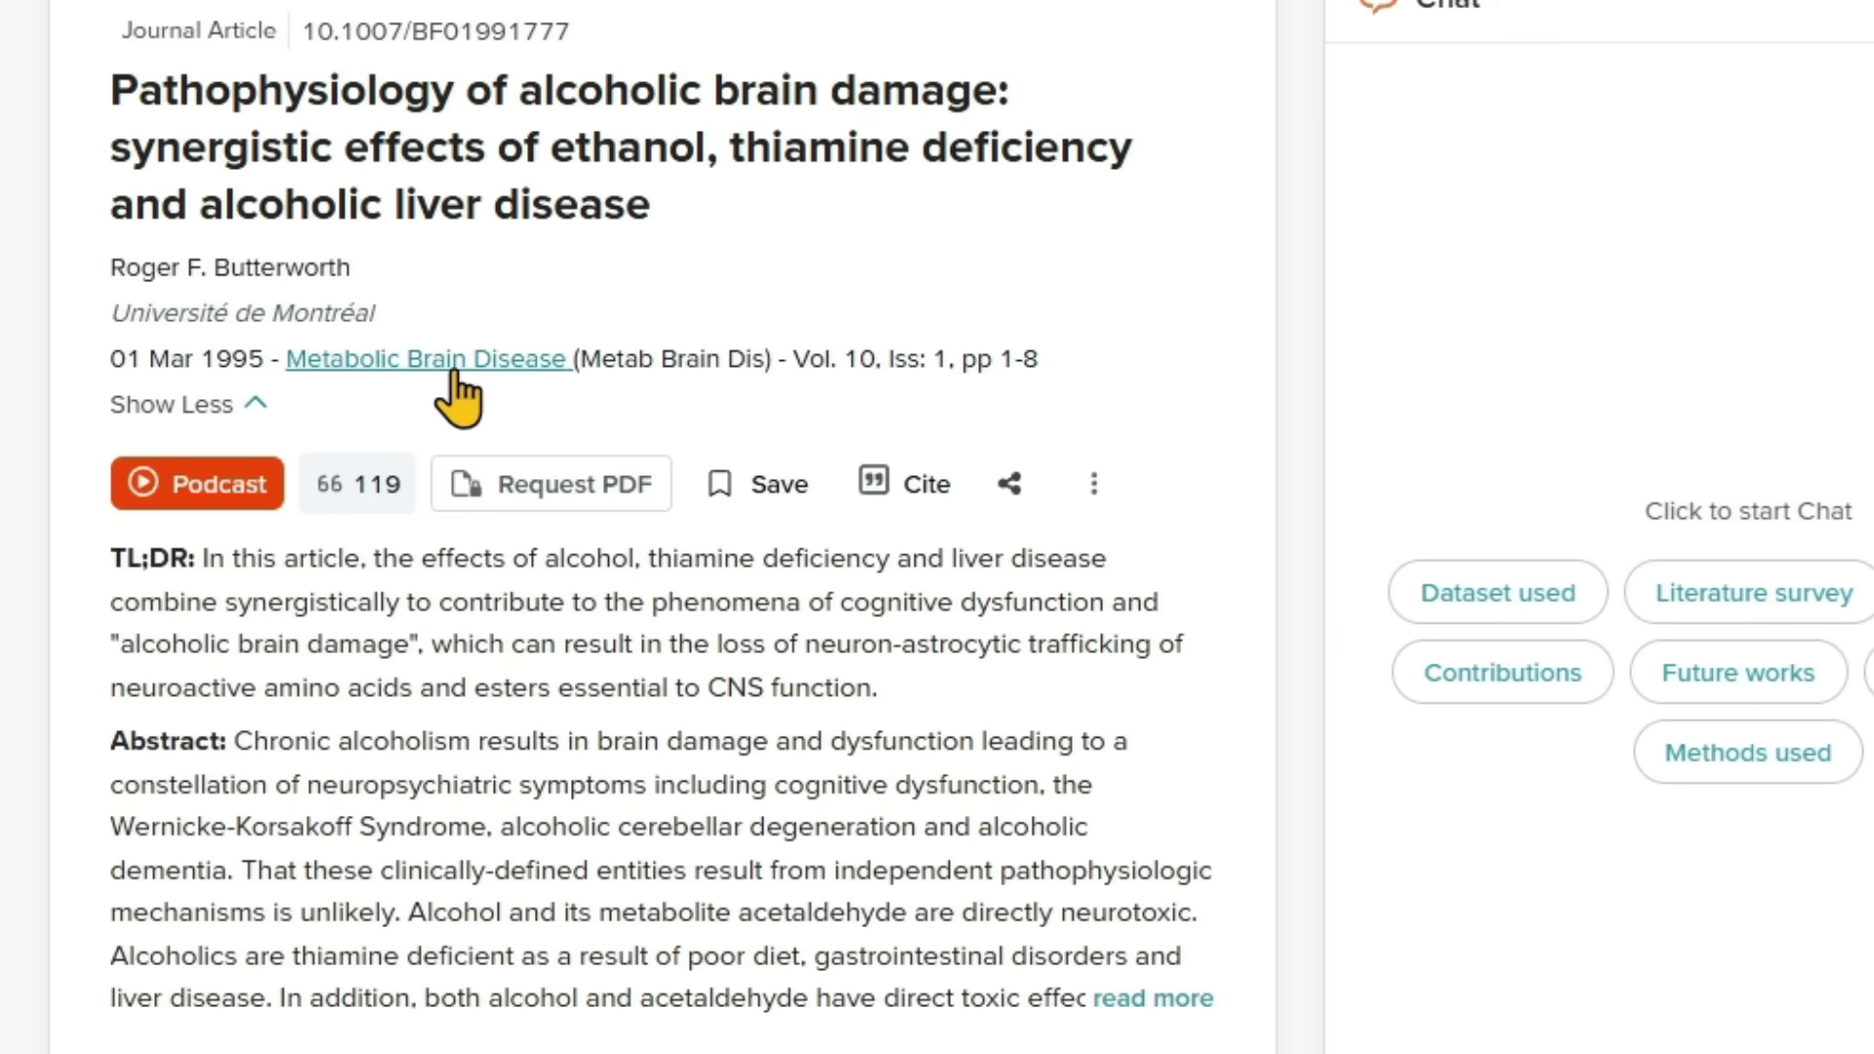
Step: Look through the paper's abstract, suggested chat questions and citations list
scroll(459, 396, "down", 5)
scroll(455, 369, "down", 8)
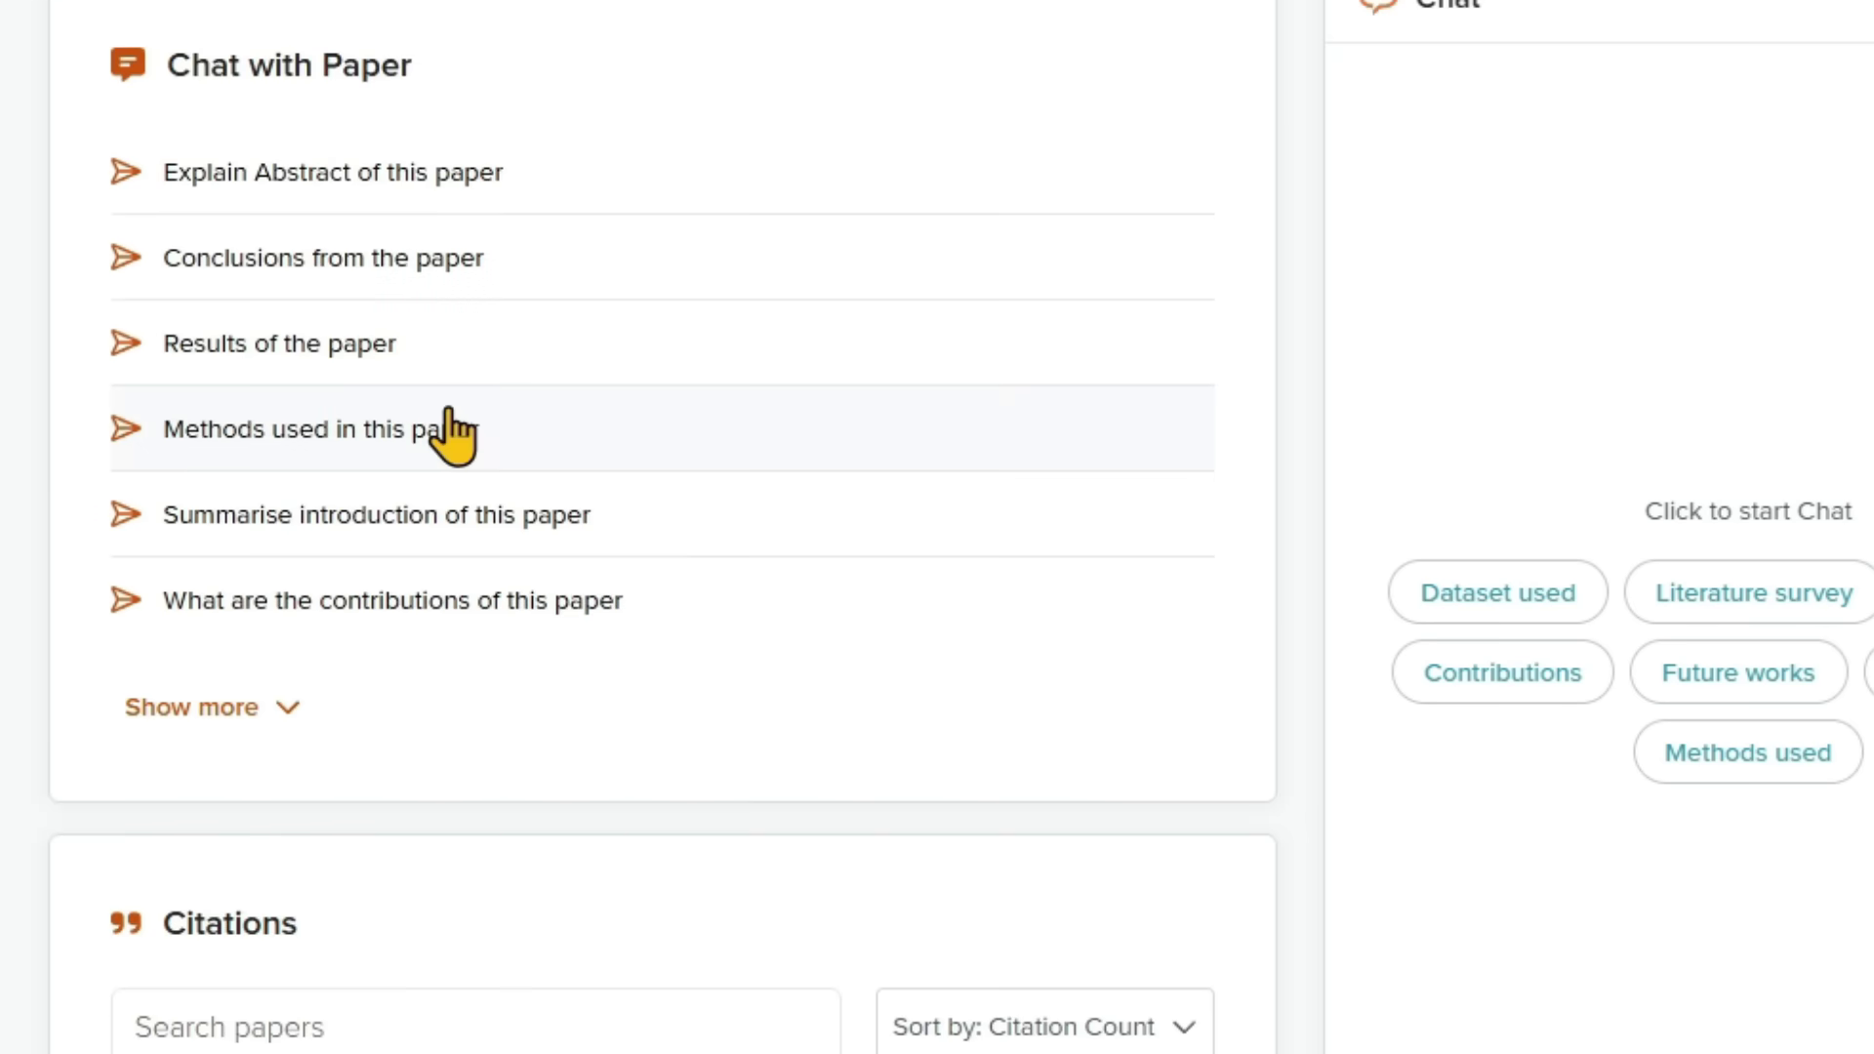
scroll(460, 430, "up", 10)
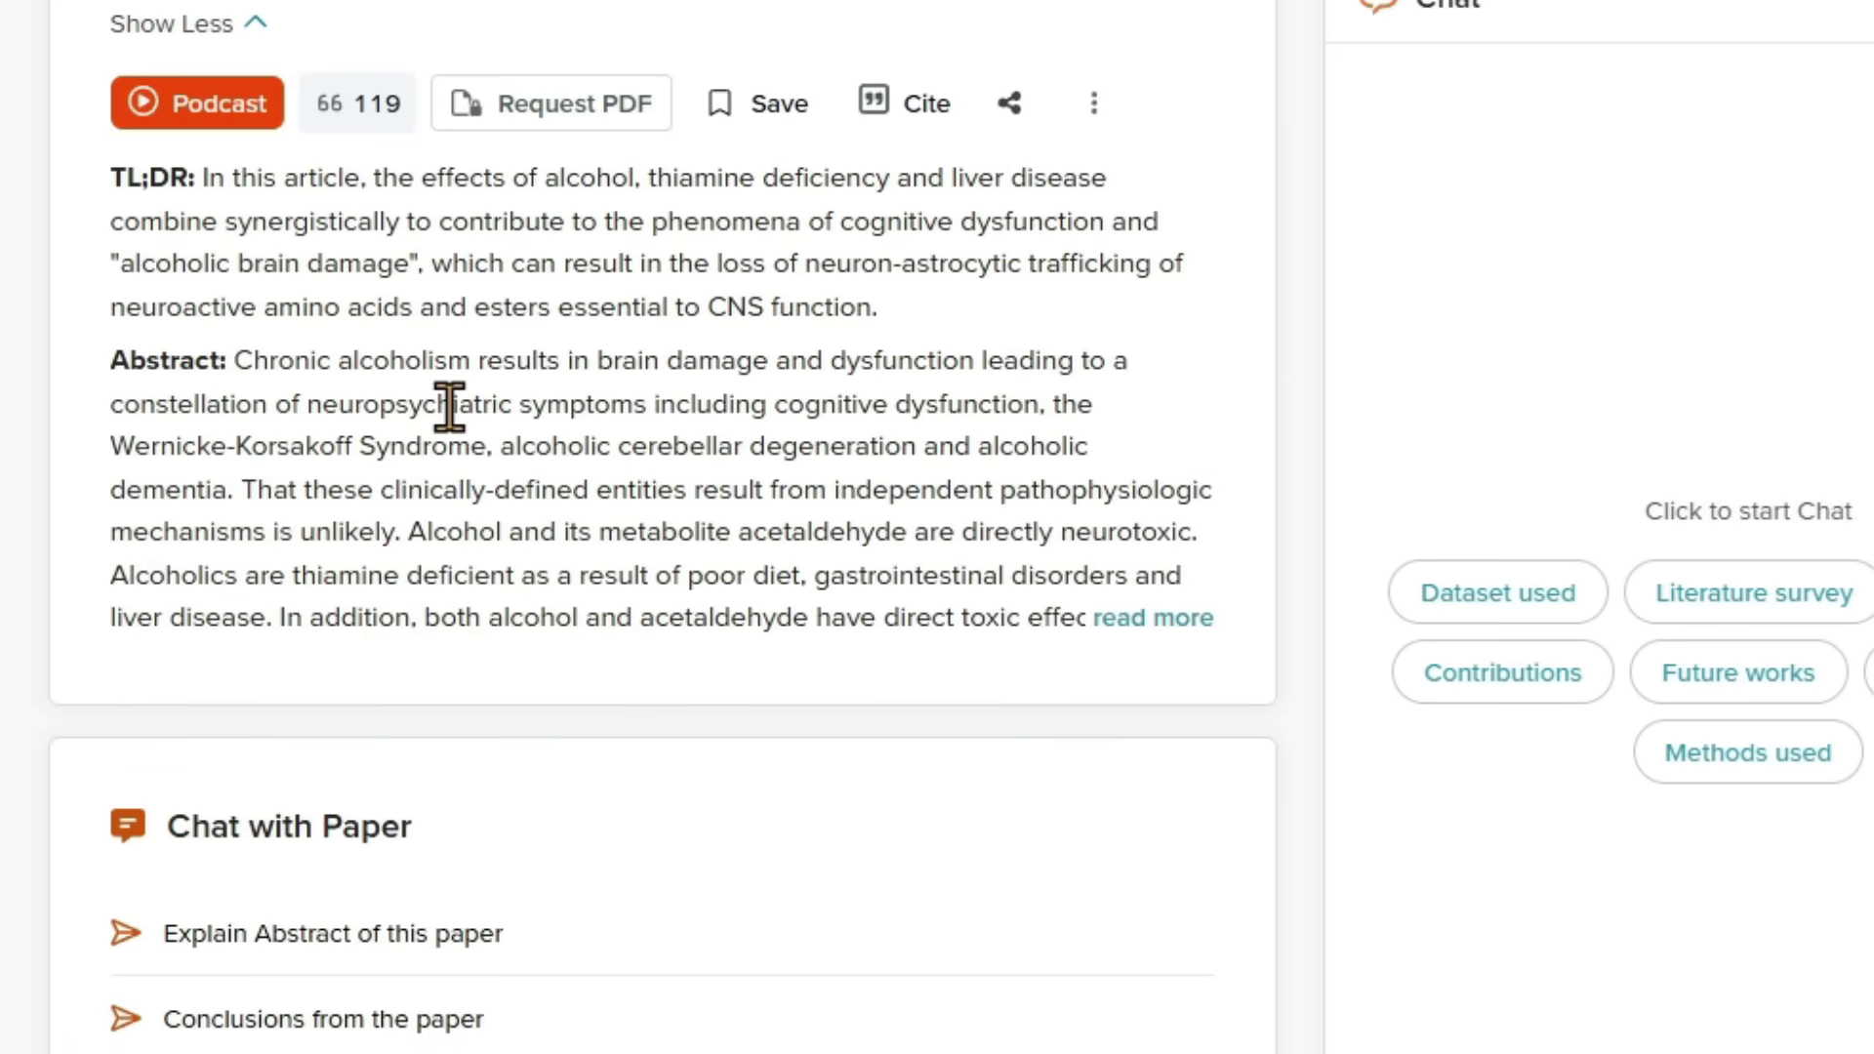
scroll(449, 406, "down", 12)
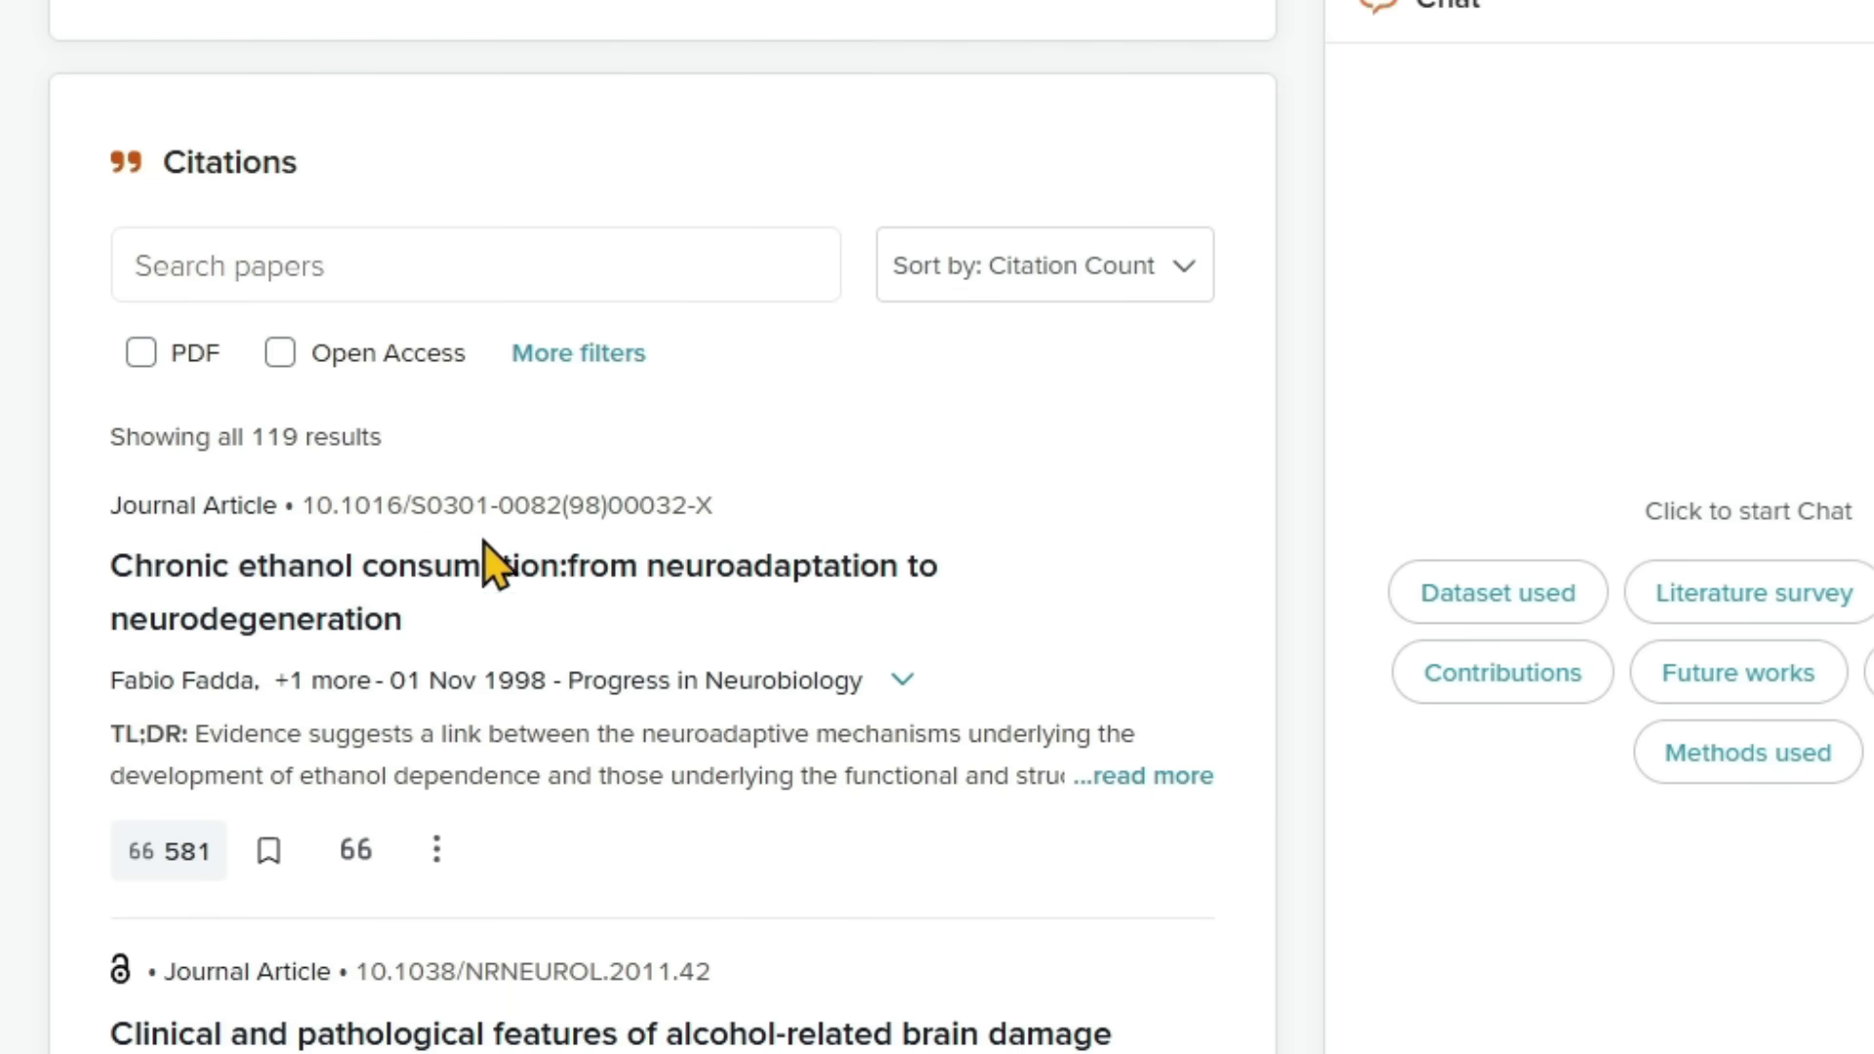
scroll(496, 543, "up", 16)
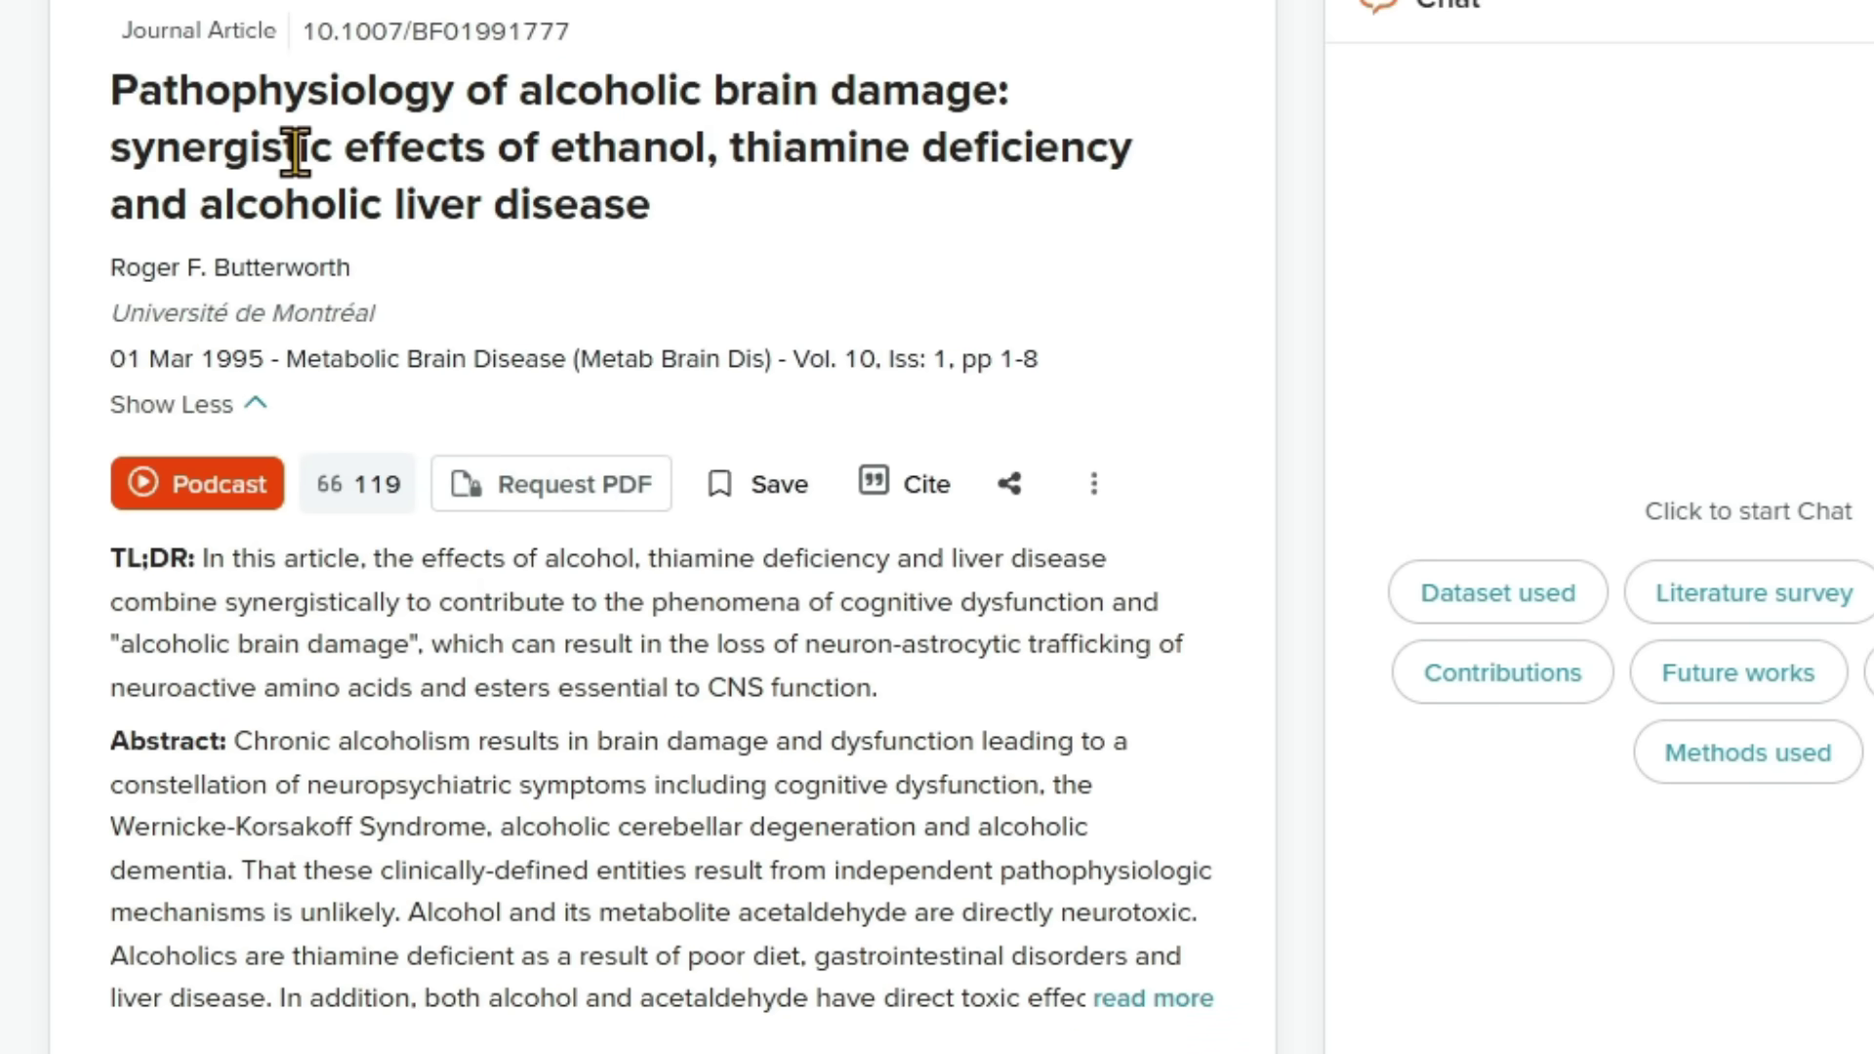
scroll(299, 175, "down", 10)
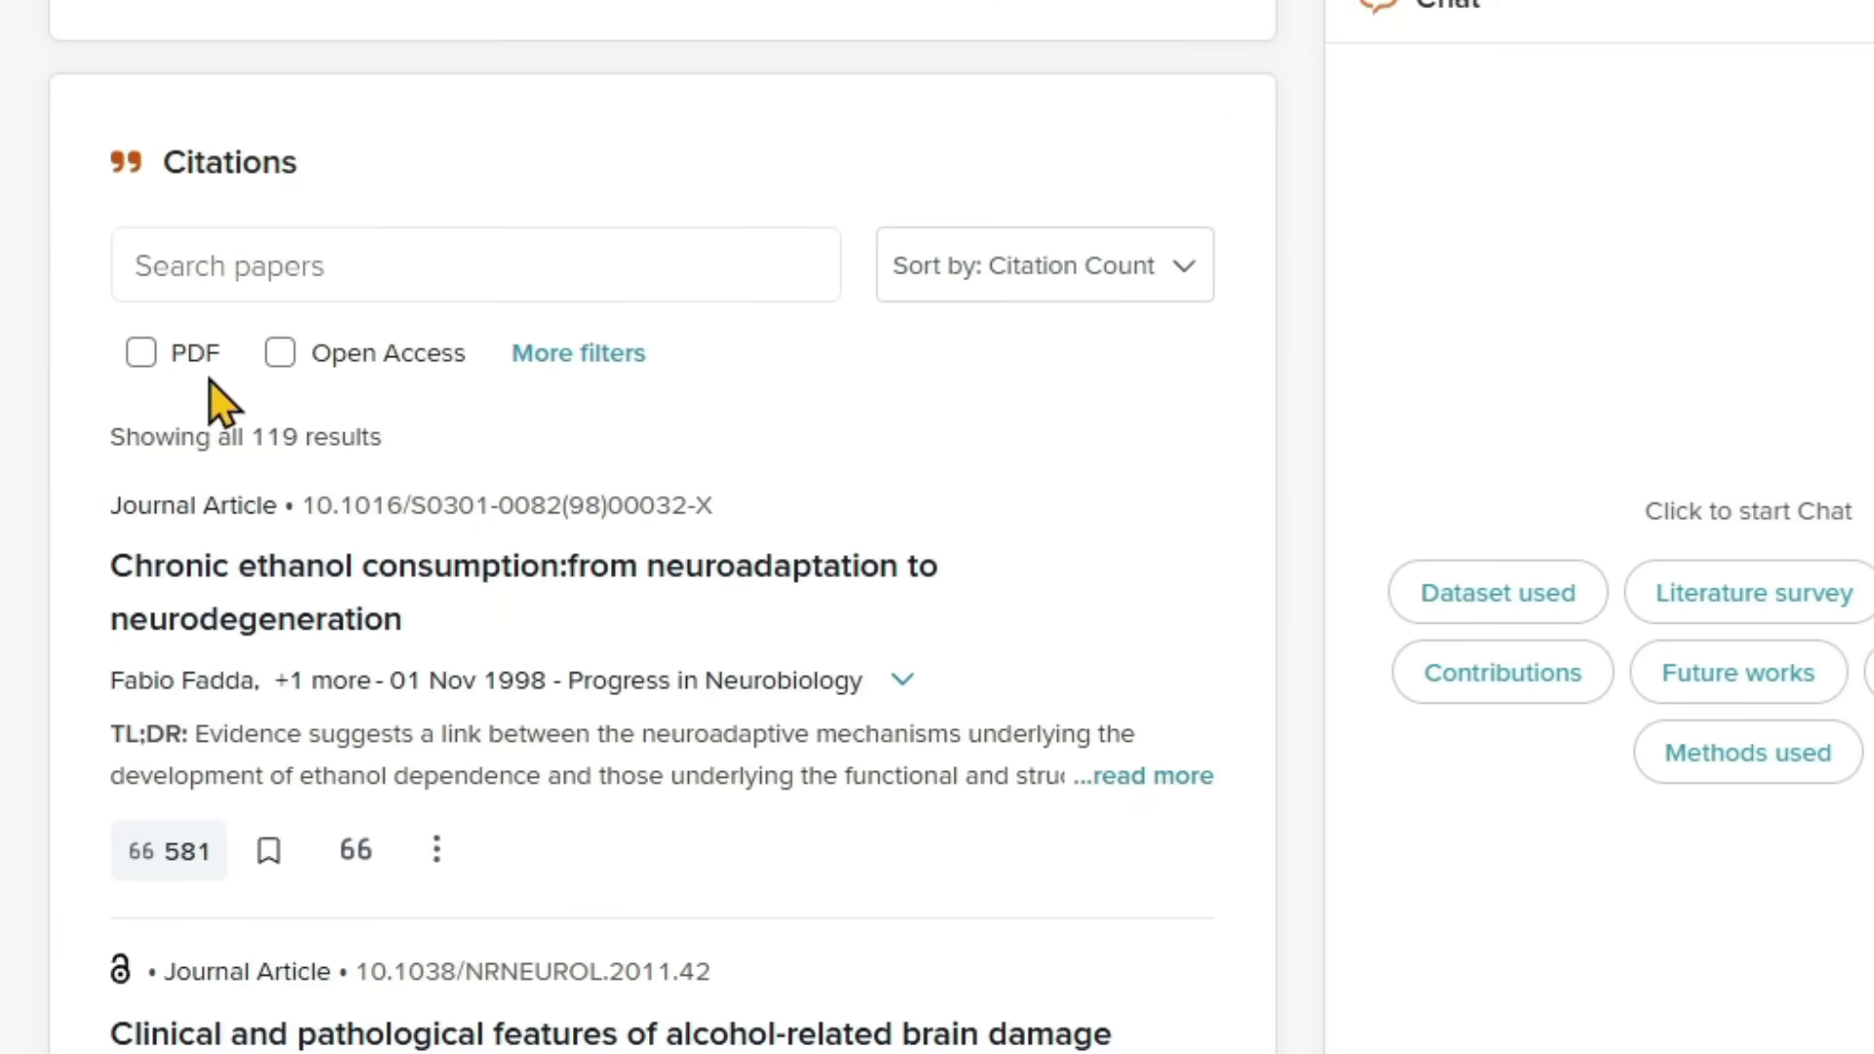
Step: Expand the author and publication details of the first two papers in the citations list
scroll(312, 469, "down", 2)
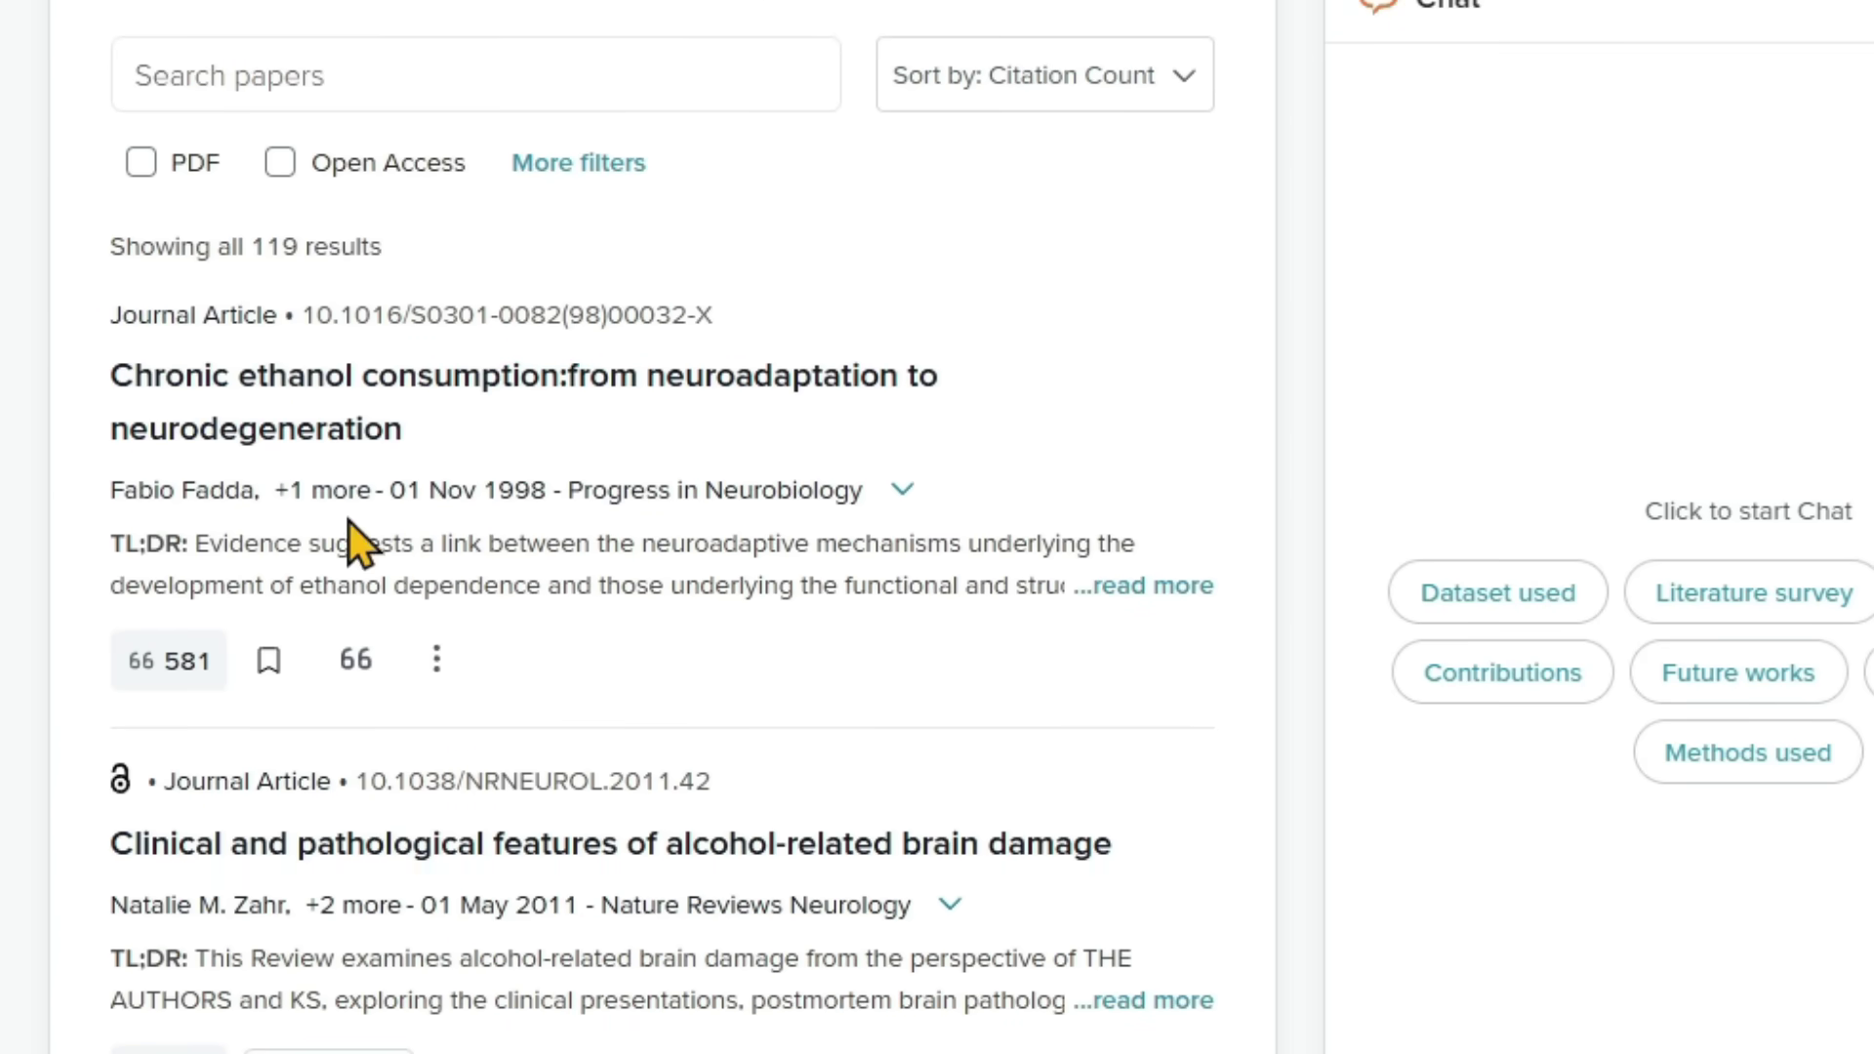
left_click(903, 490)
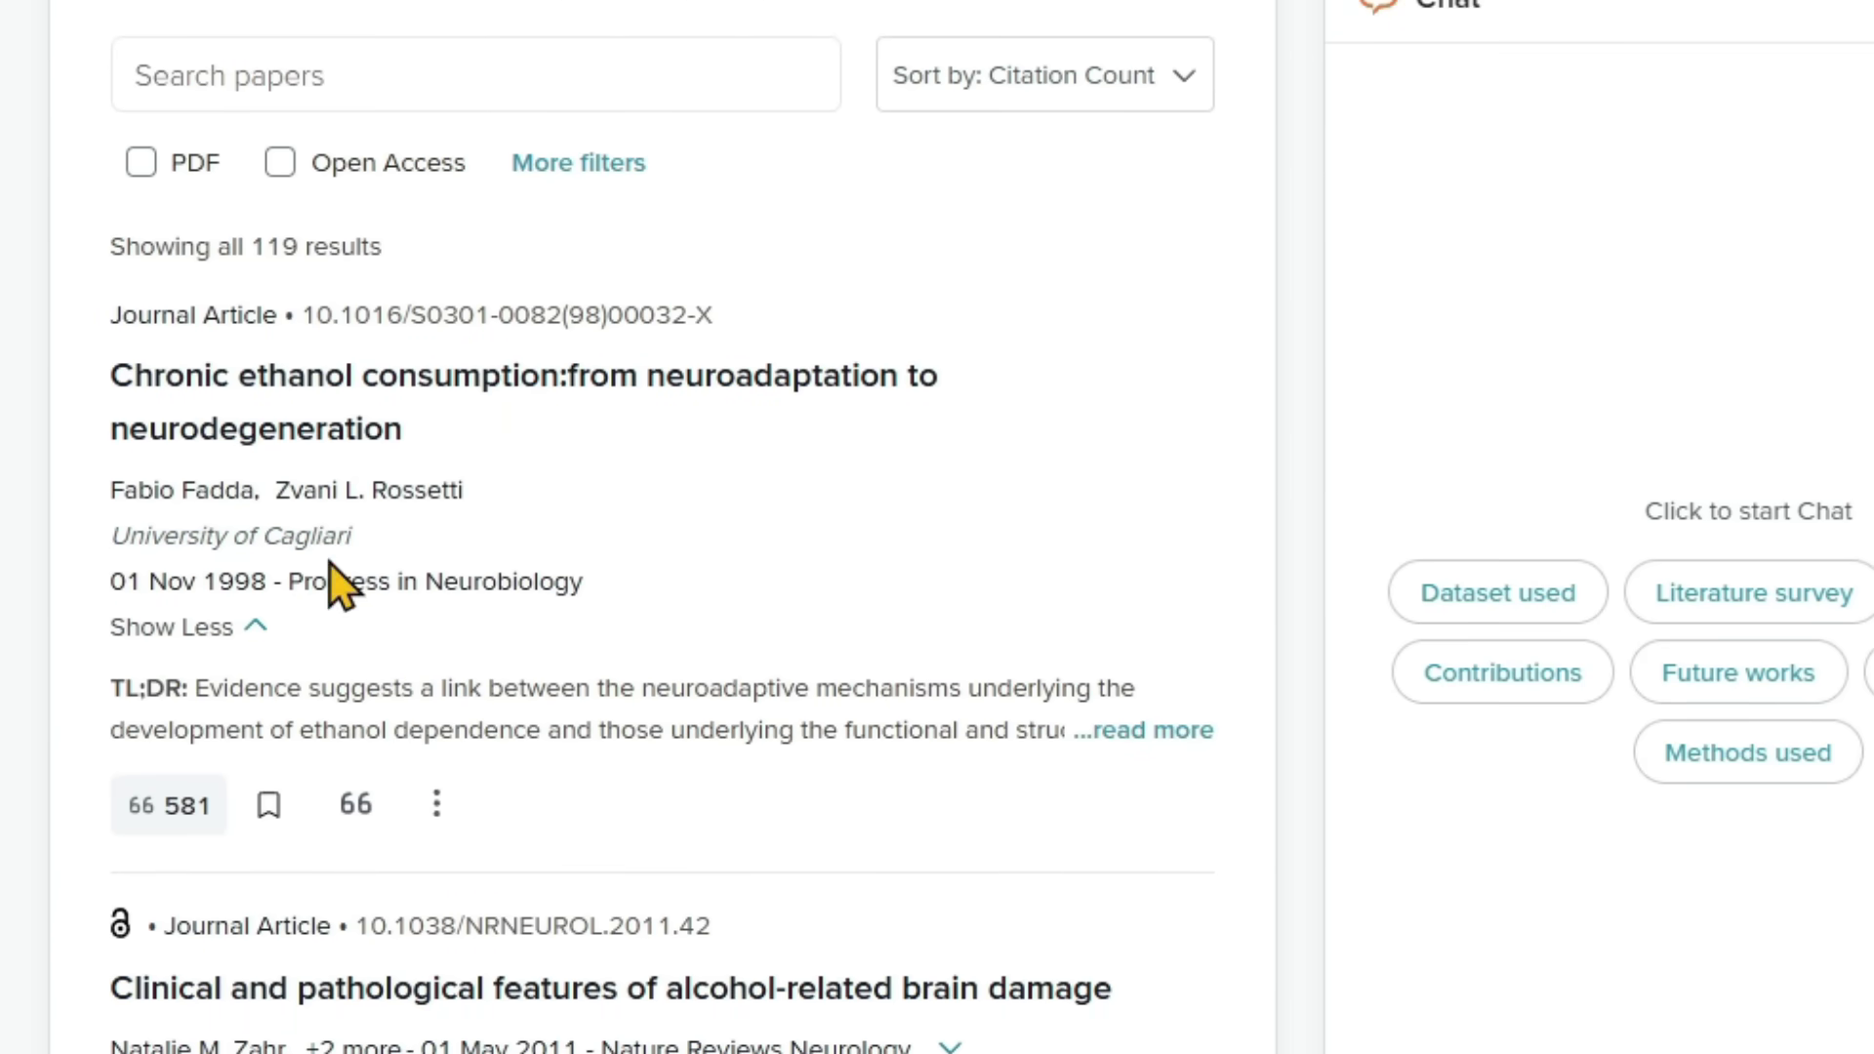
scroll(481, 732, "down", 6)
left_click(949, 478)
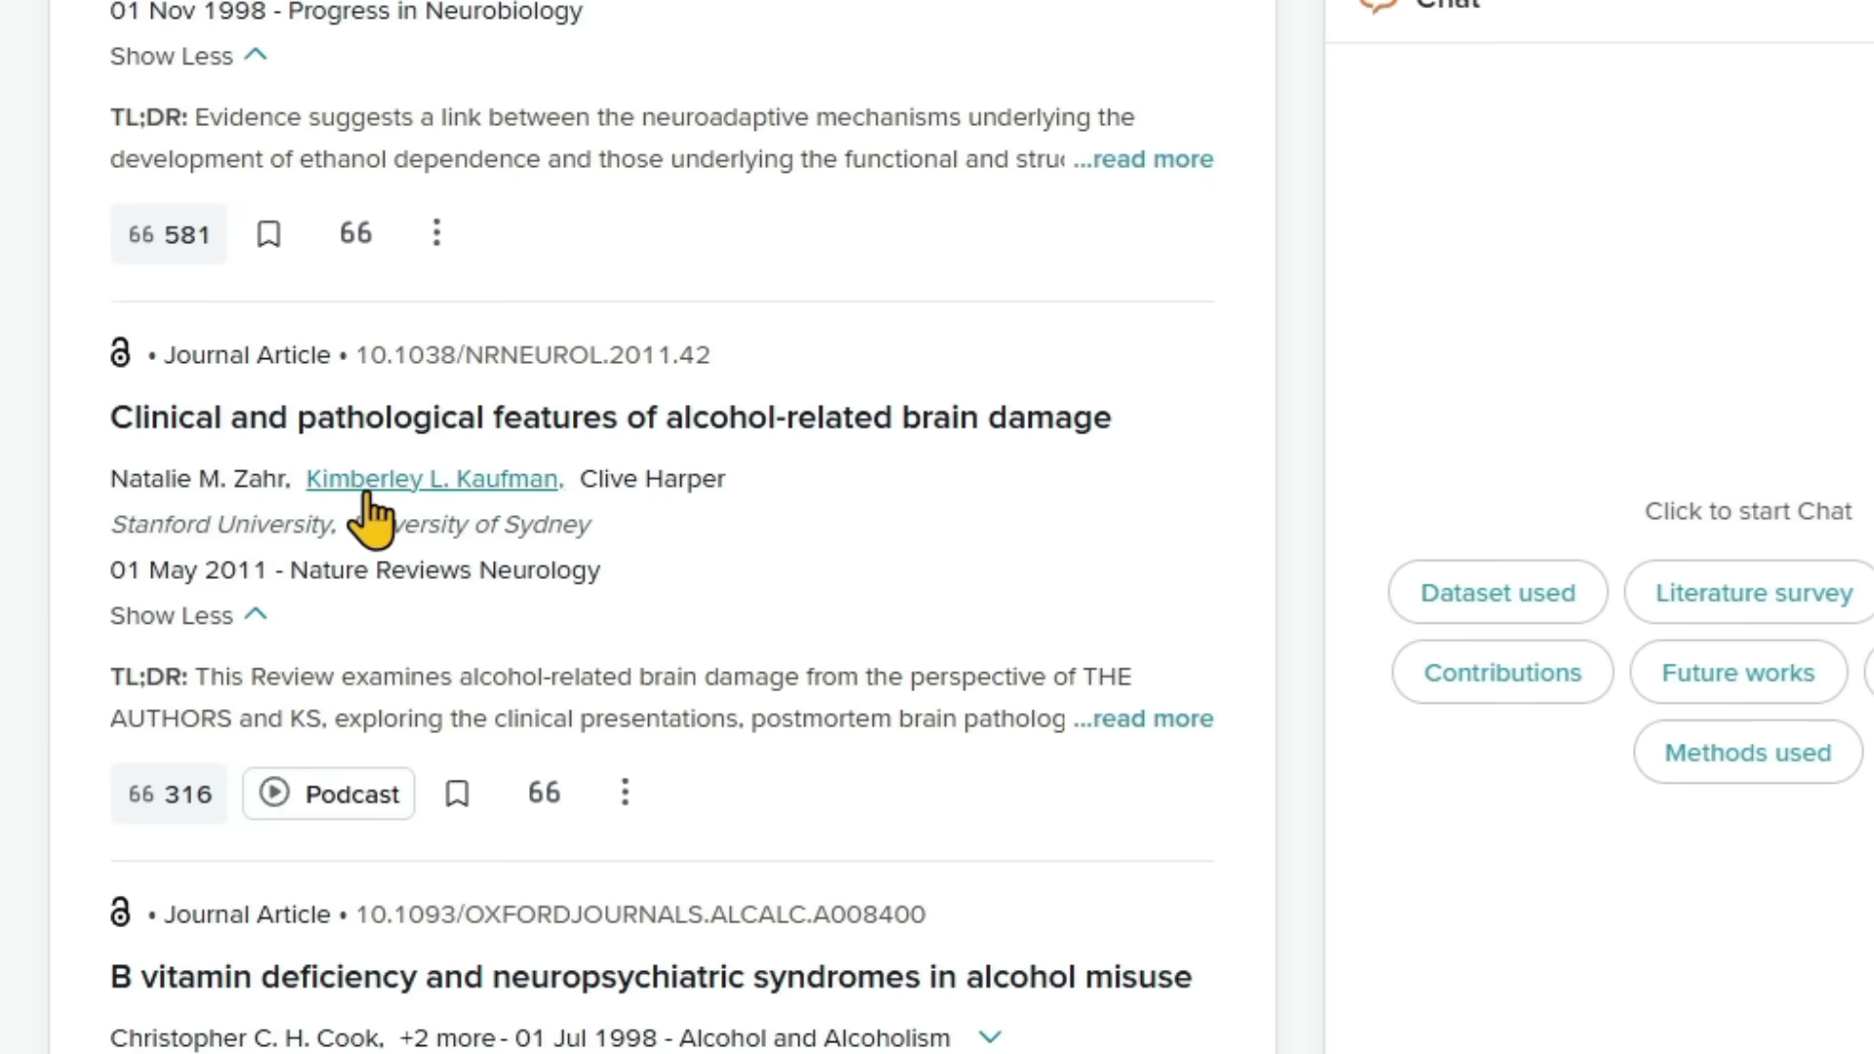
Step: Play the podcast of "Clinical and pathological features of alcohol-related brain damage" and pause it after about 16 seconds
scroll(558, 815, "down", 4)
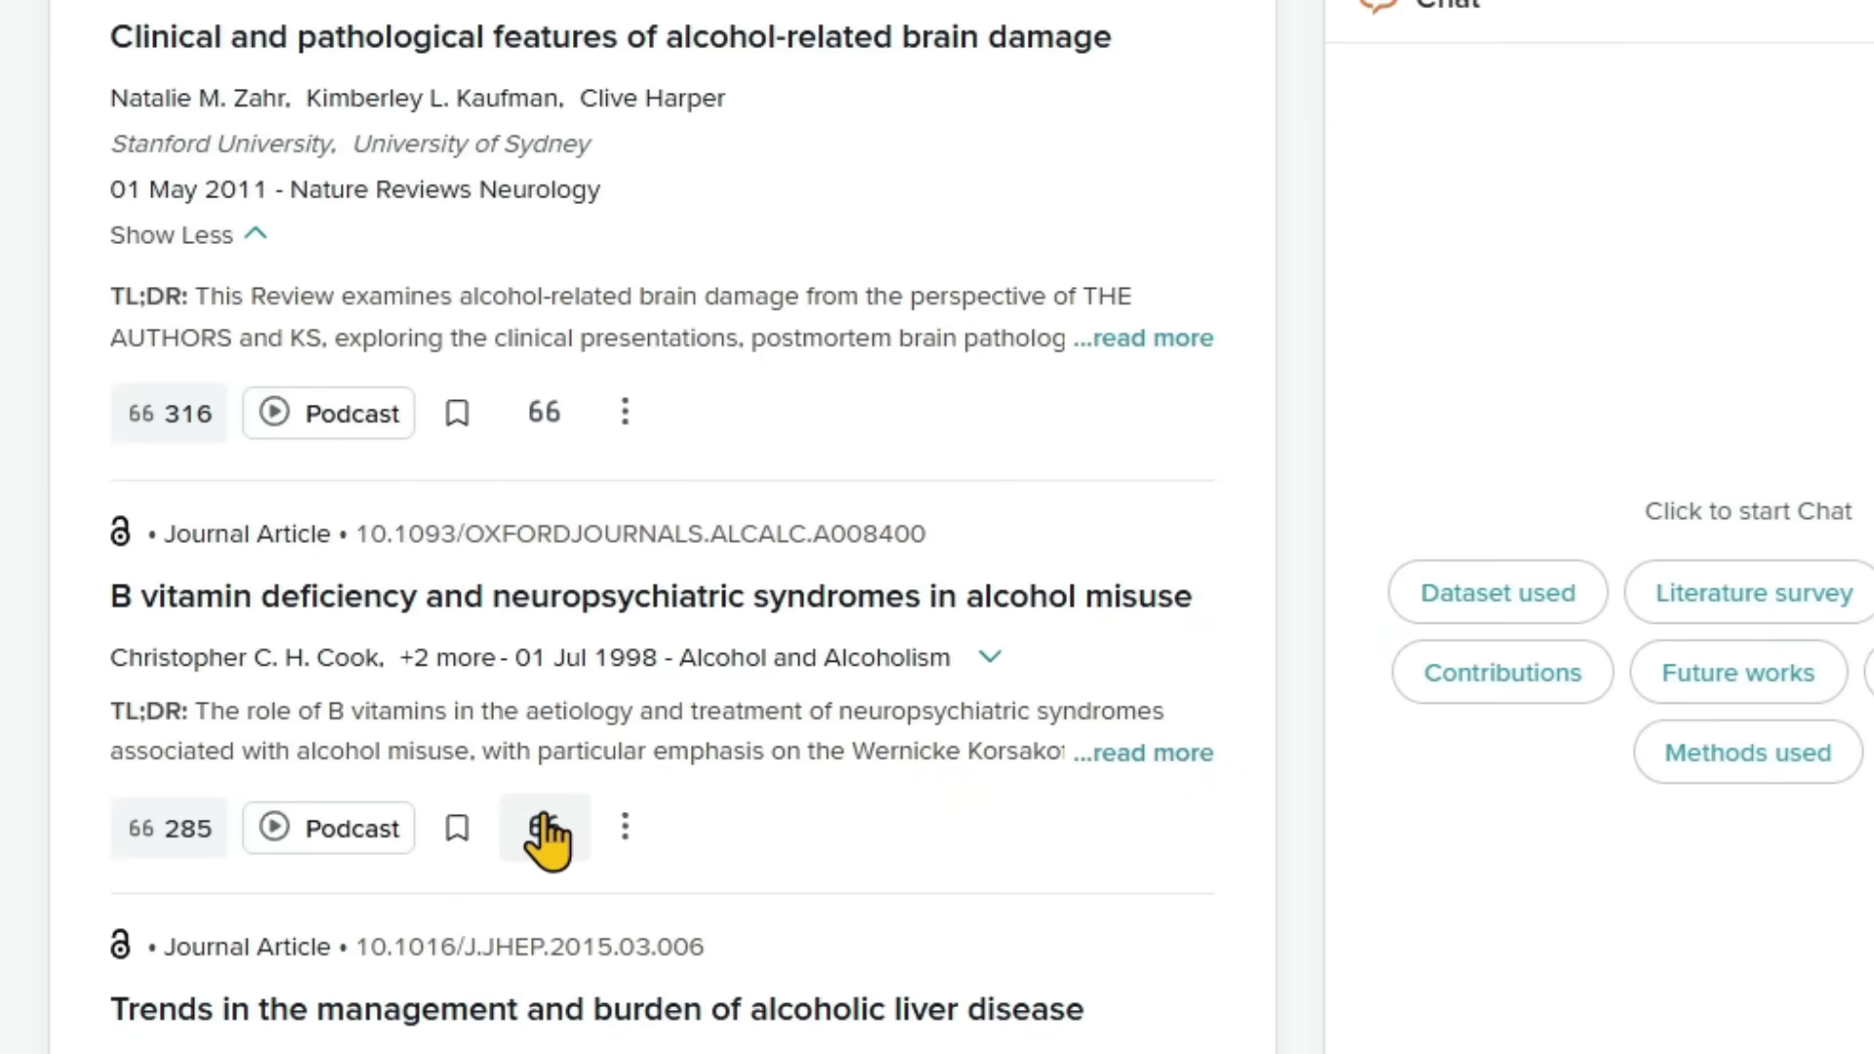
left_click(346, 433)
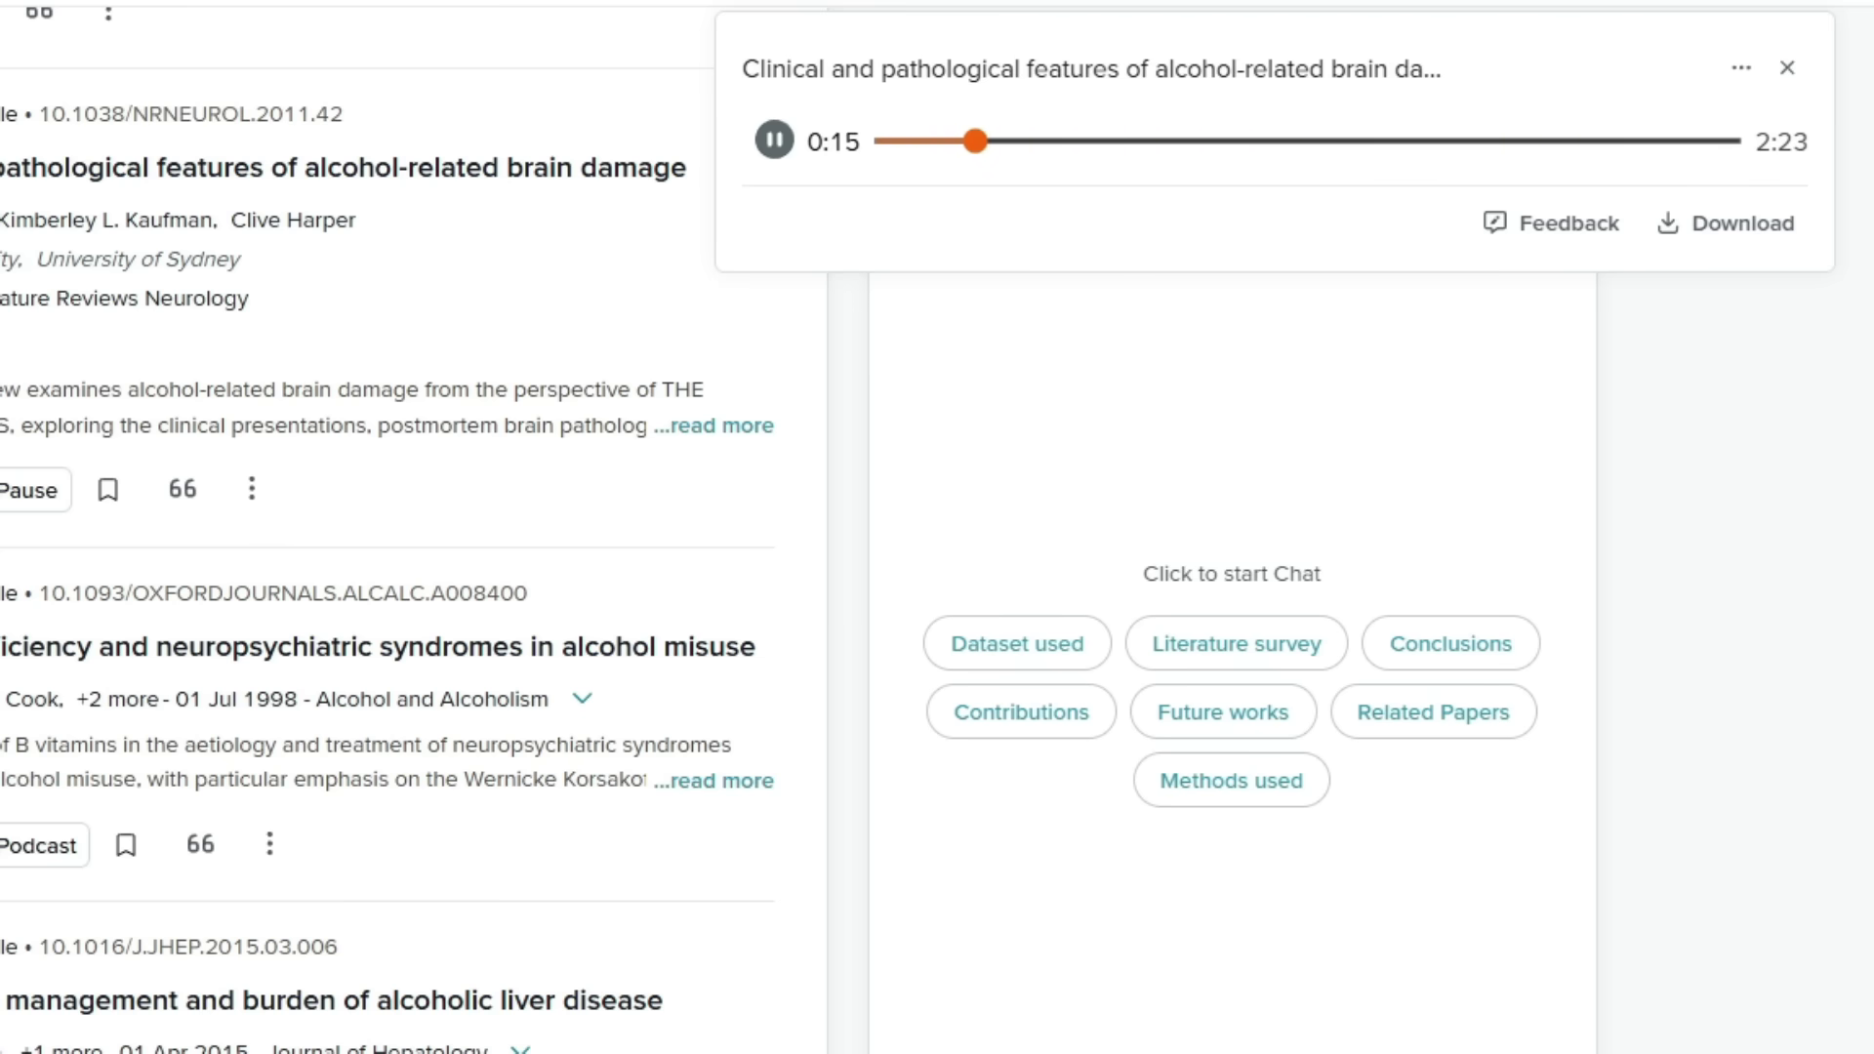
left_click(776, 141)
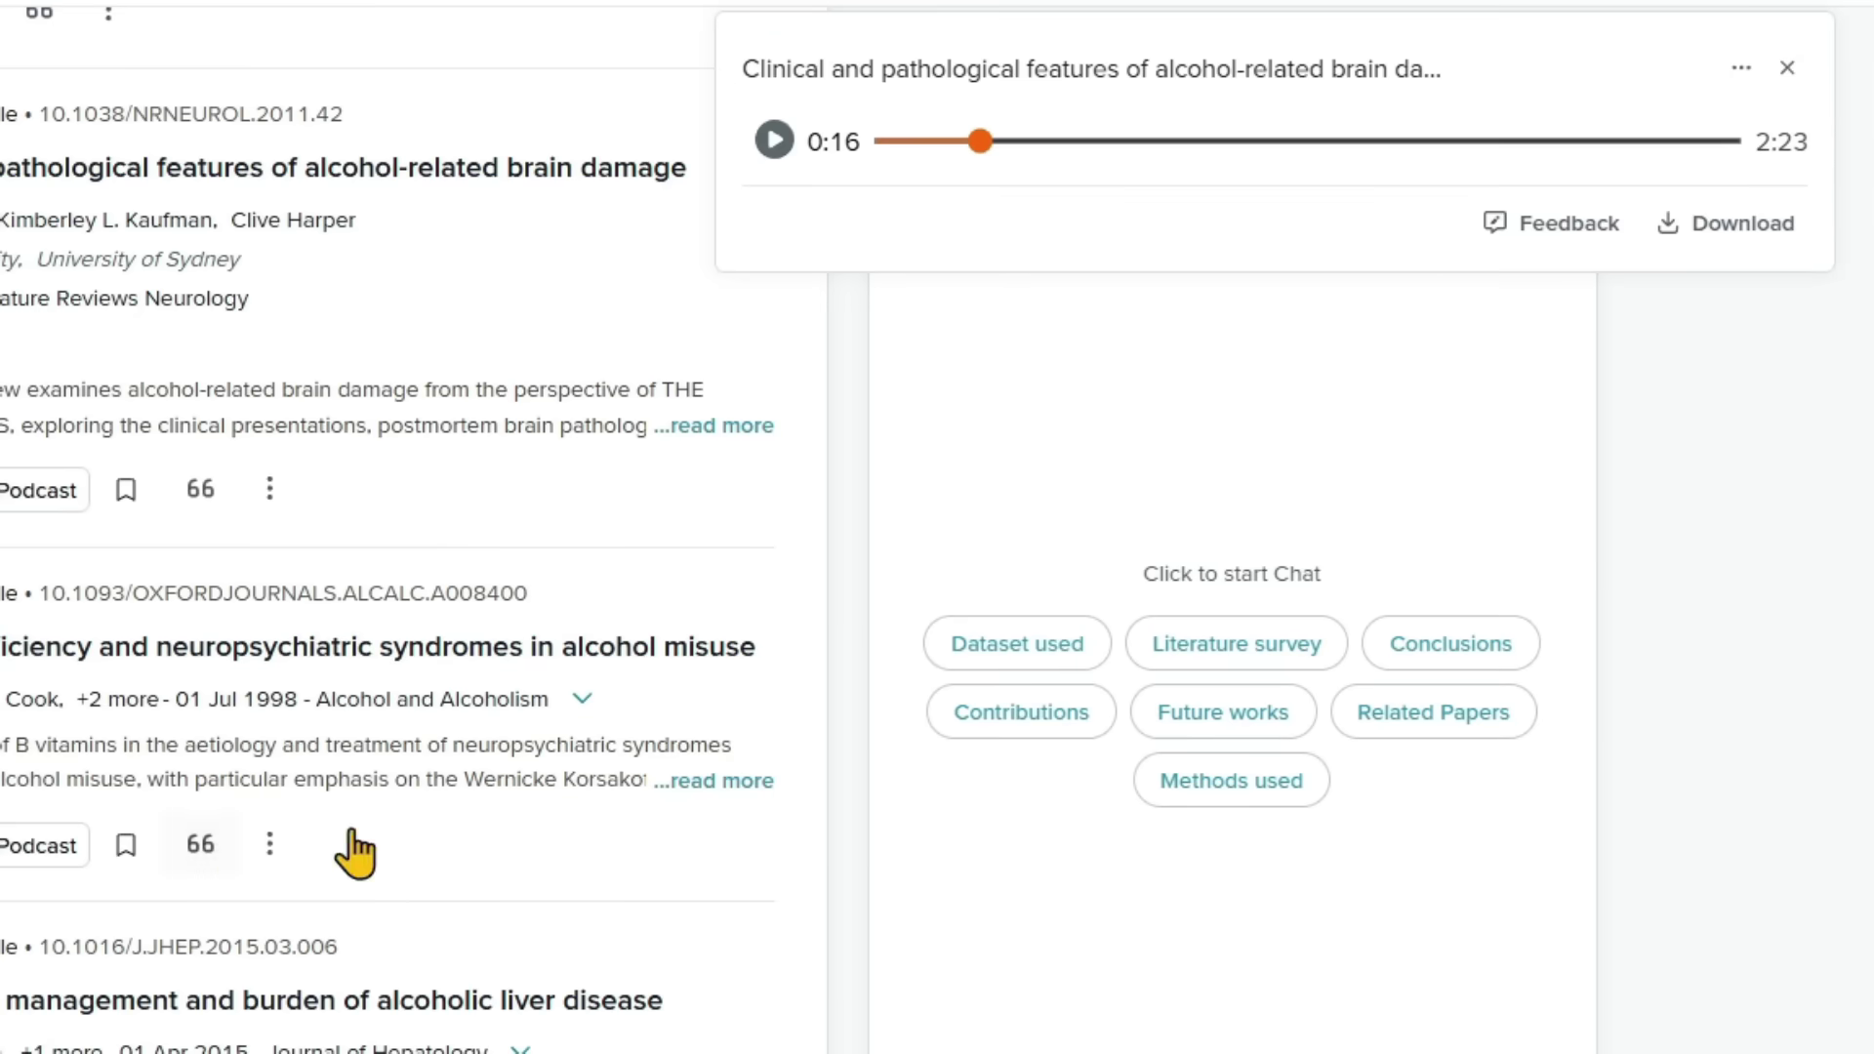